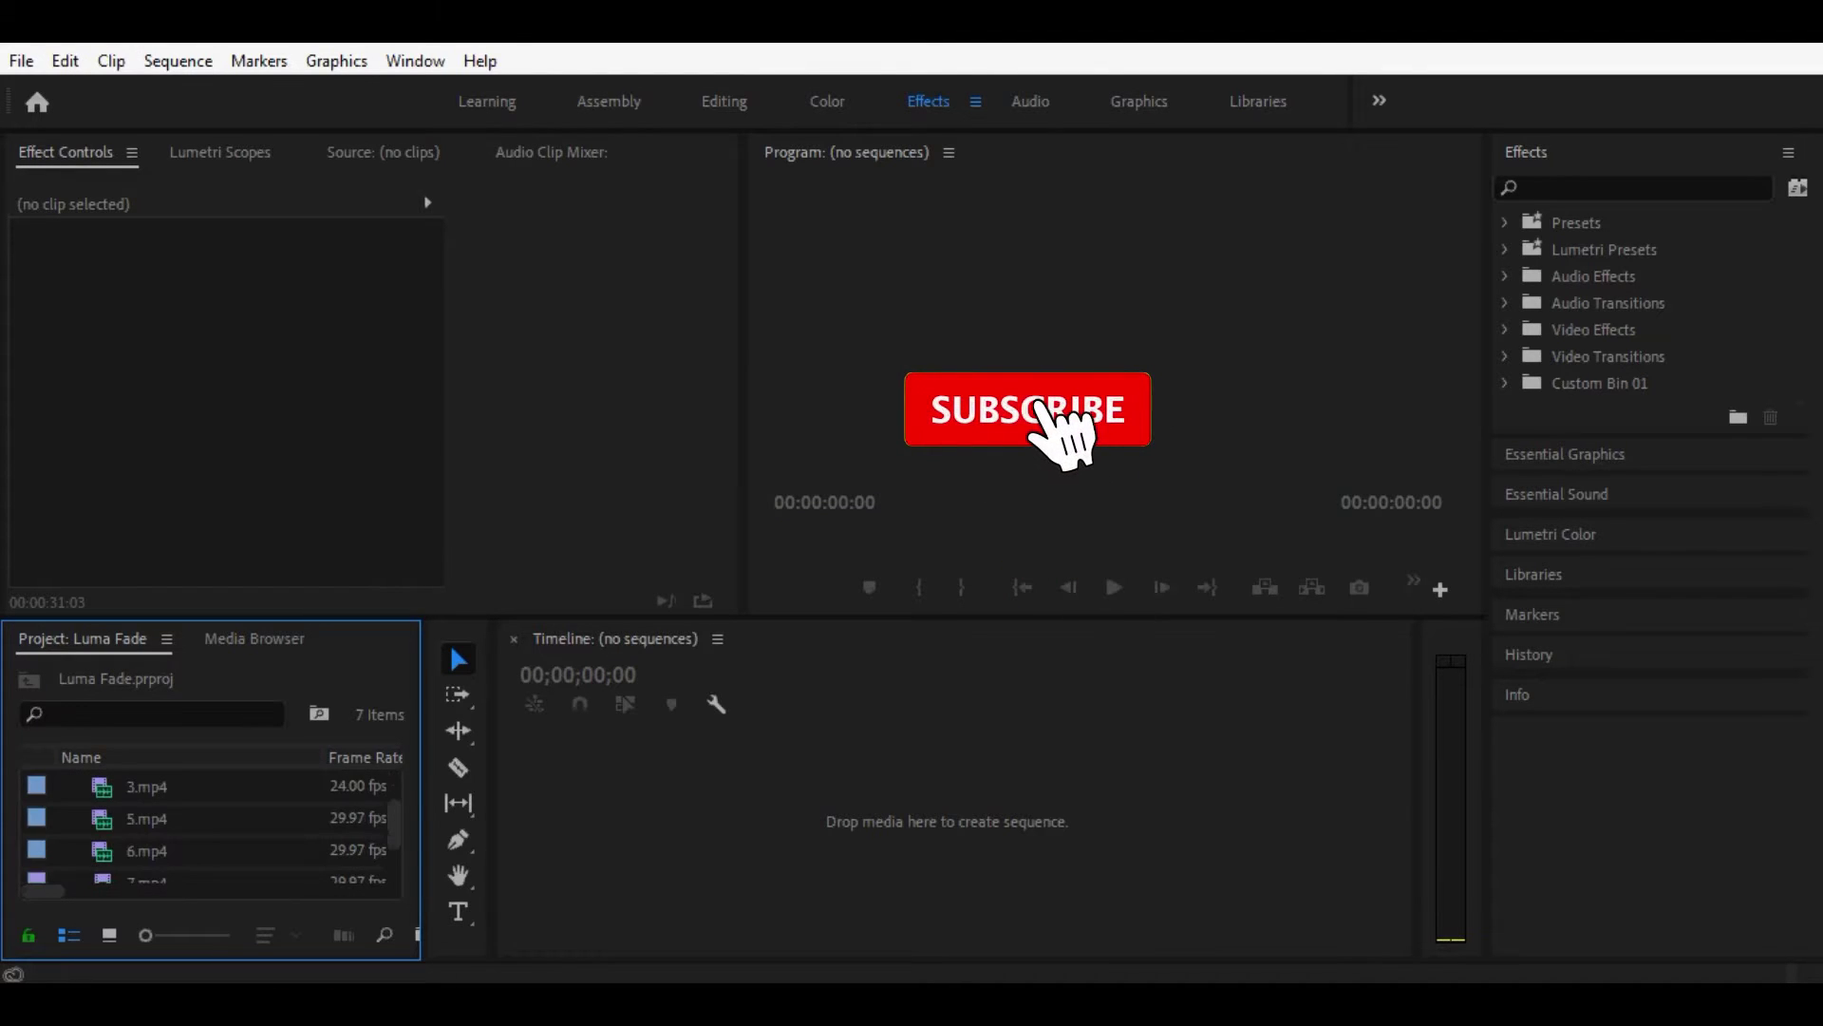
# Create a sequence from 1.mp4 and move the clip's video up to track V2.
pyautogui.scroll(-2, 211, 826)
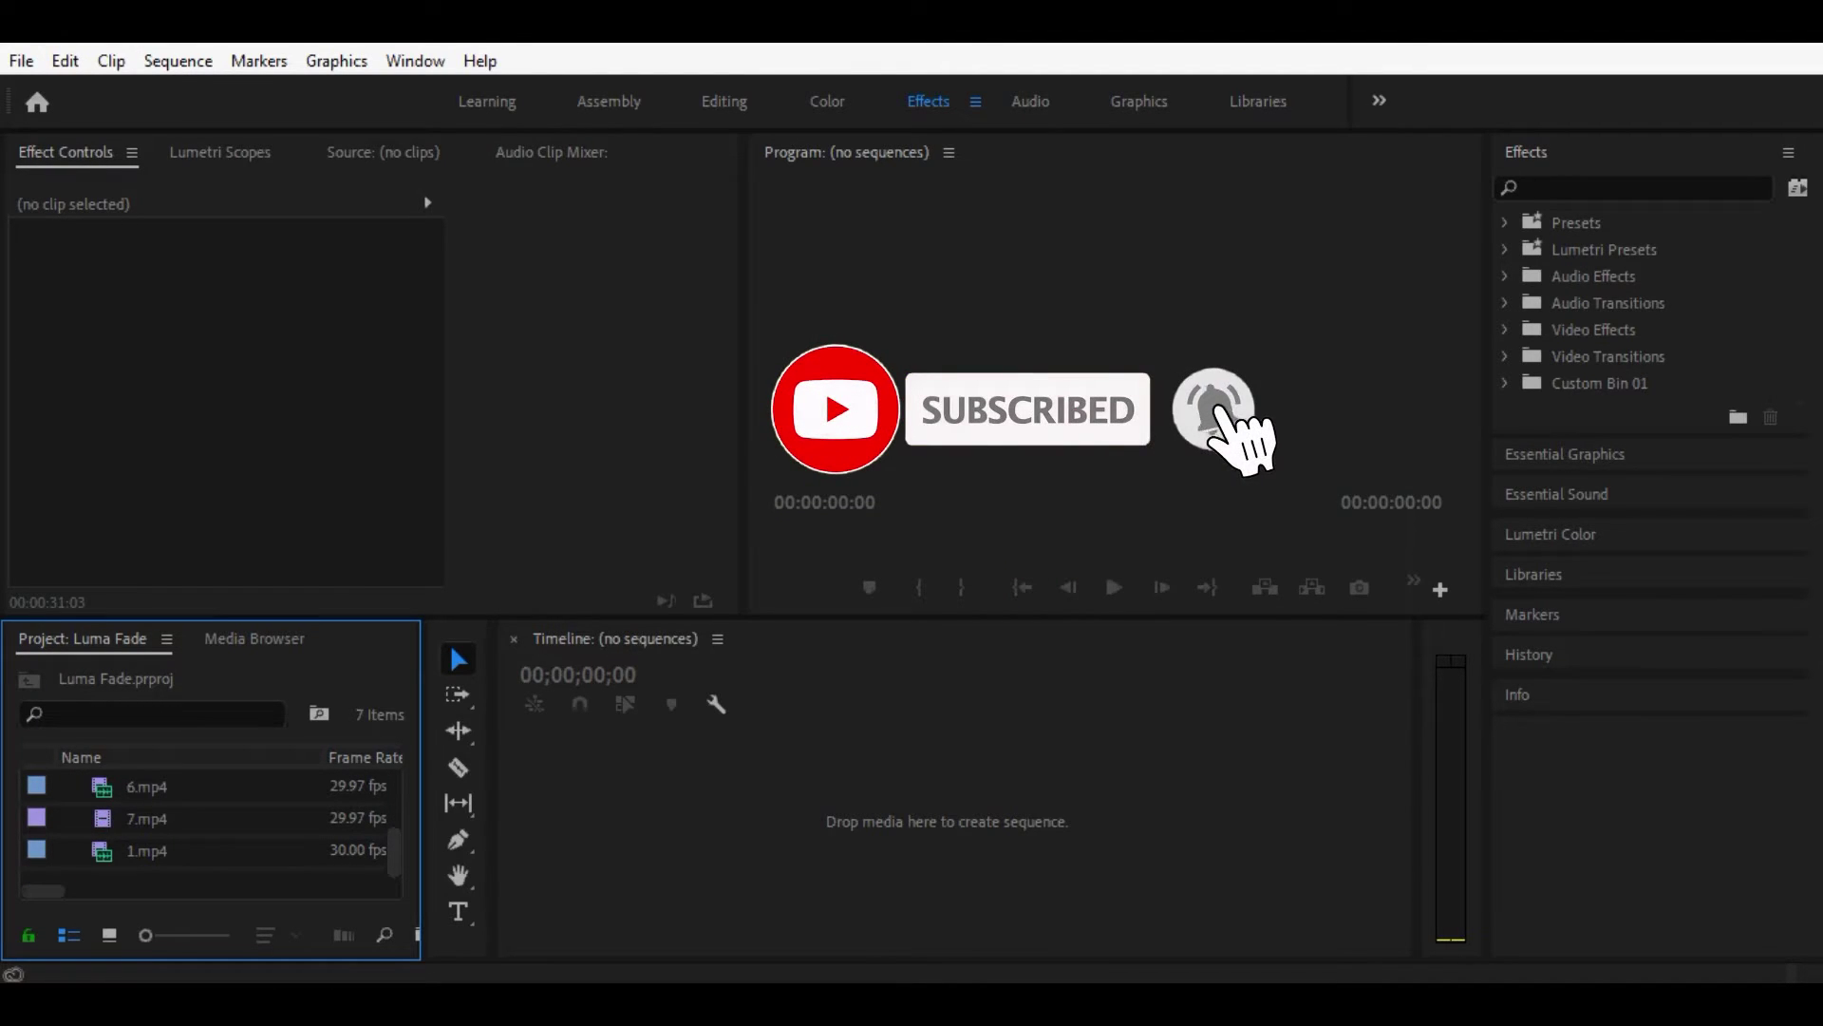
pyautogui.click(176, 848)
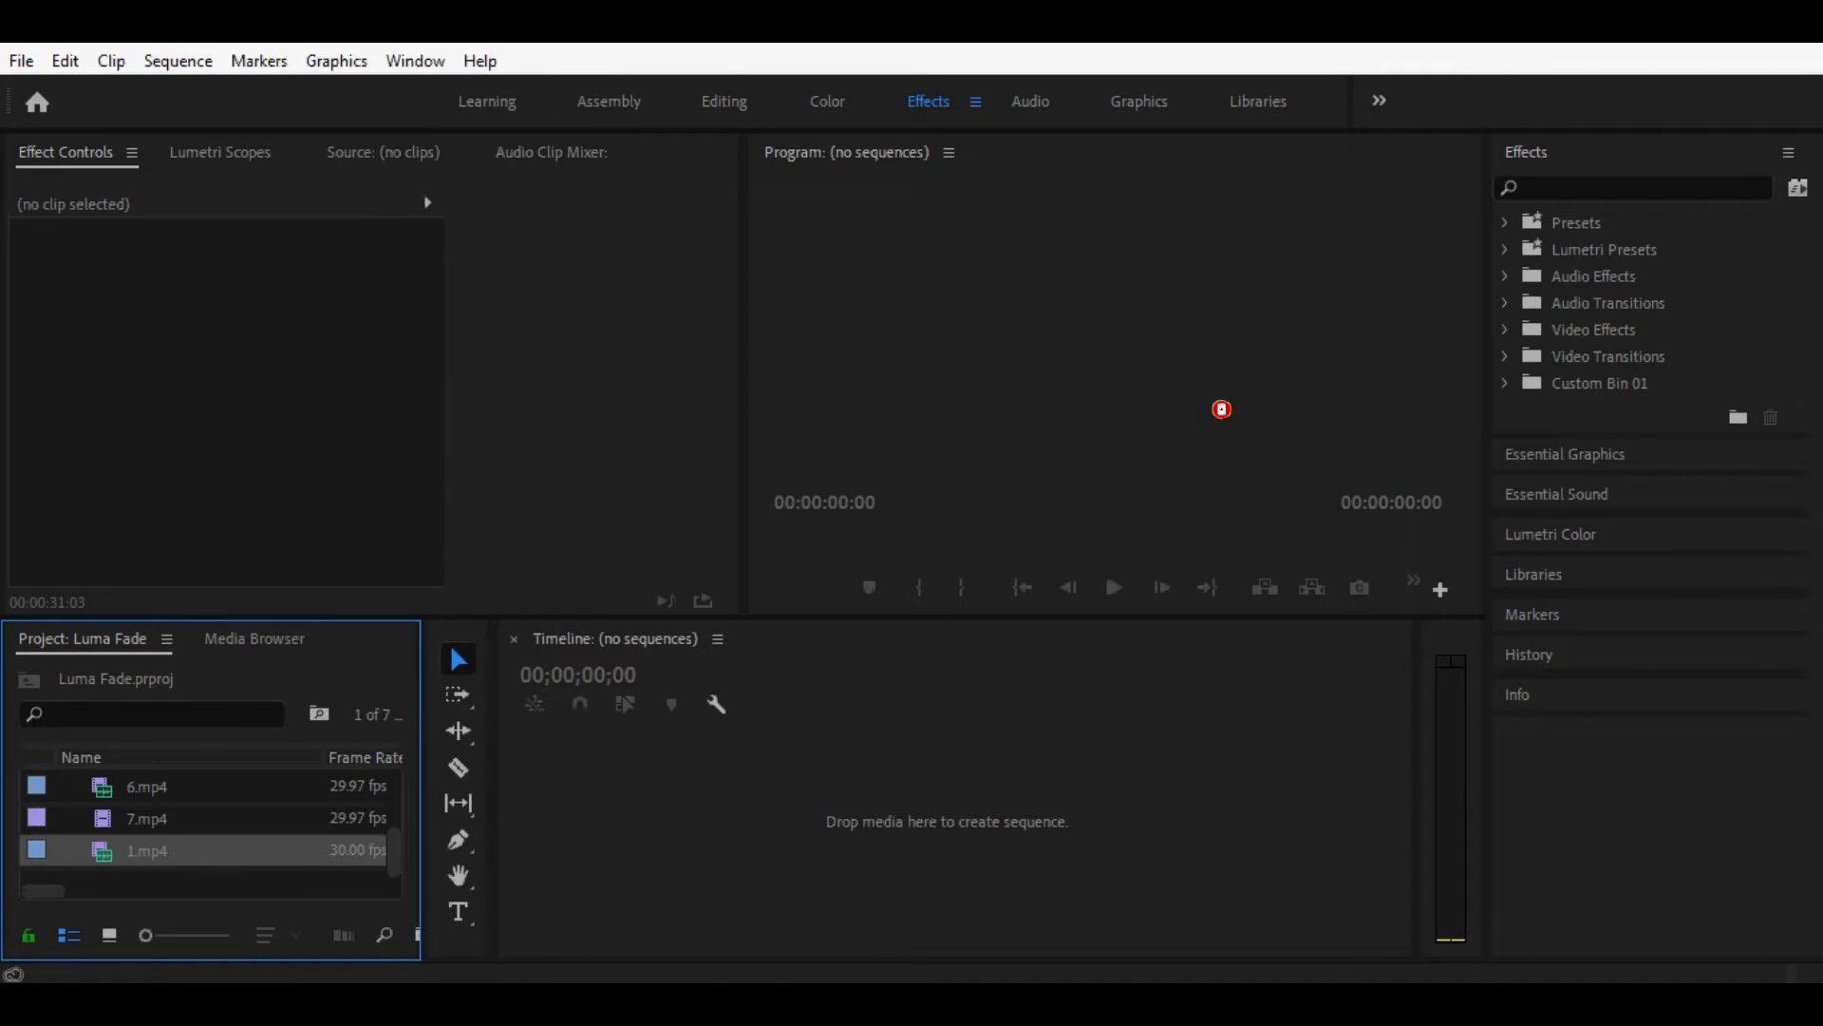
pyautogui.moveTo(147, 850); pyautogui.dragTo(947, 822)
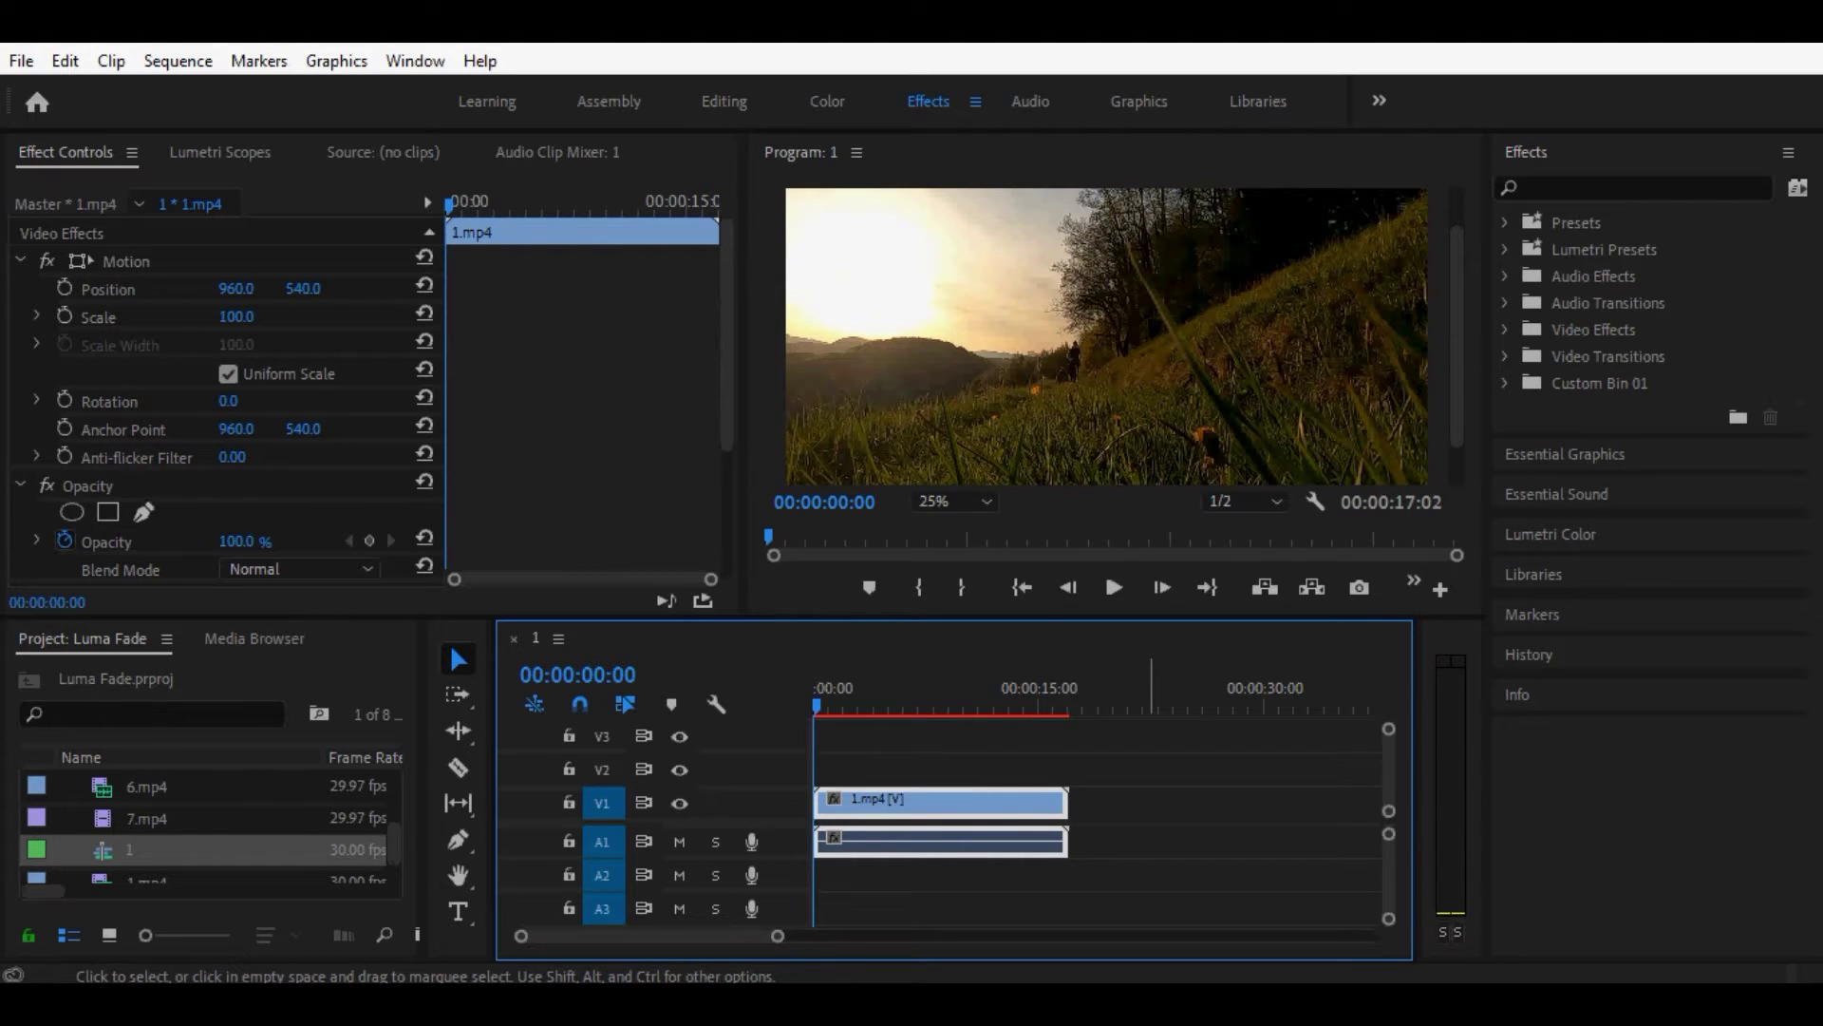
pyautogui.moveTo(970, 804); pyautogui.dragTo(969, 771)
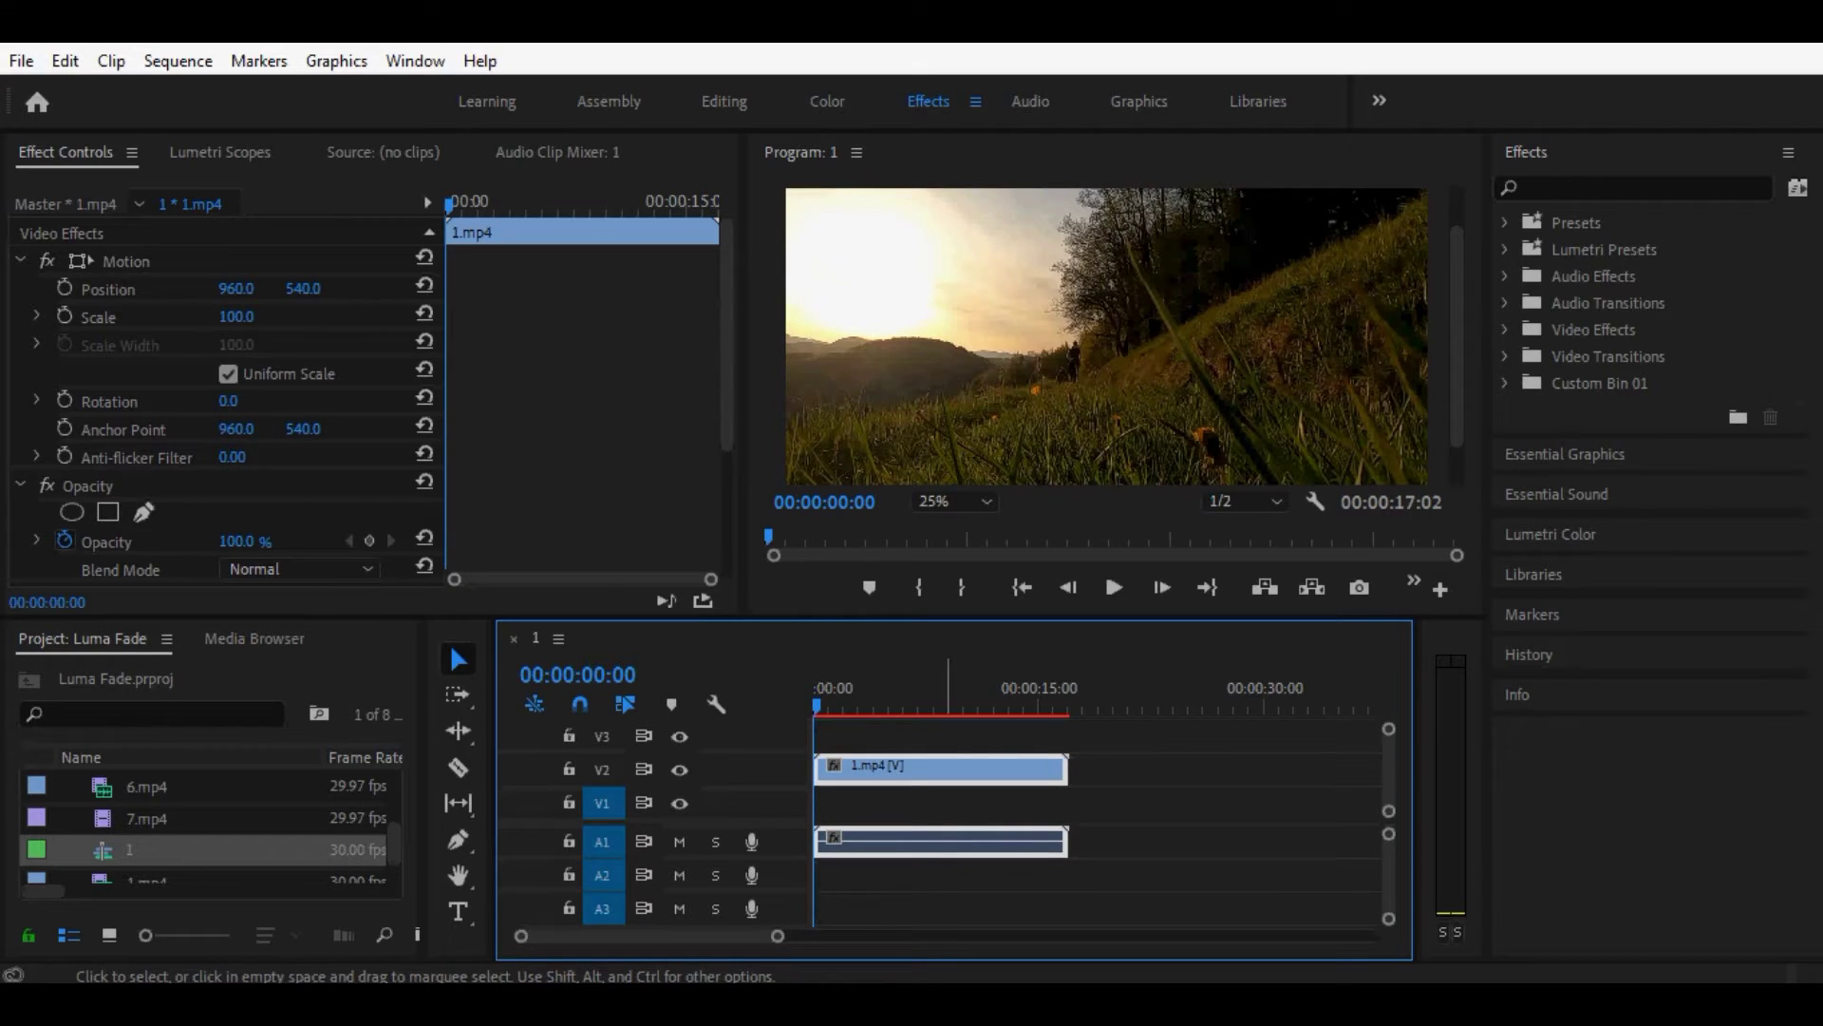
# Unlink 1.mp4's video from its audio and delete the audio from track A1.
pyautogui.rightClick(949, 768)
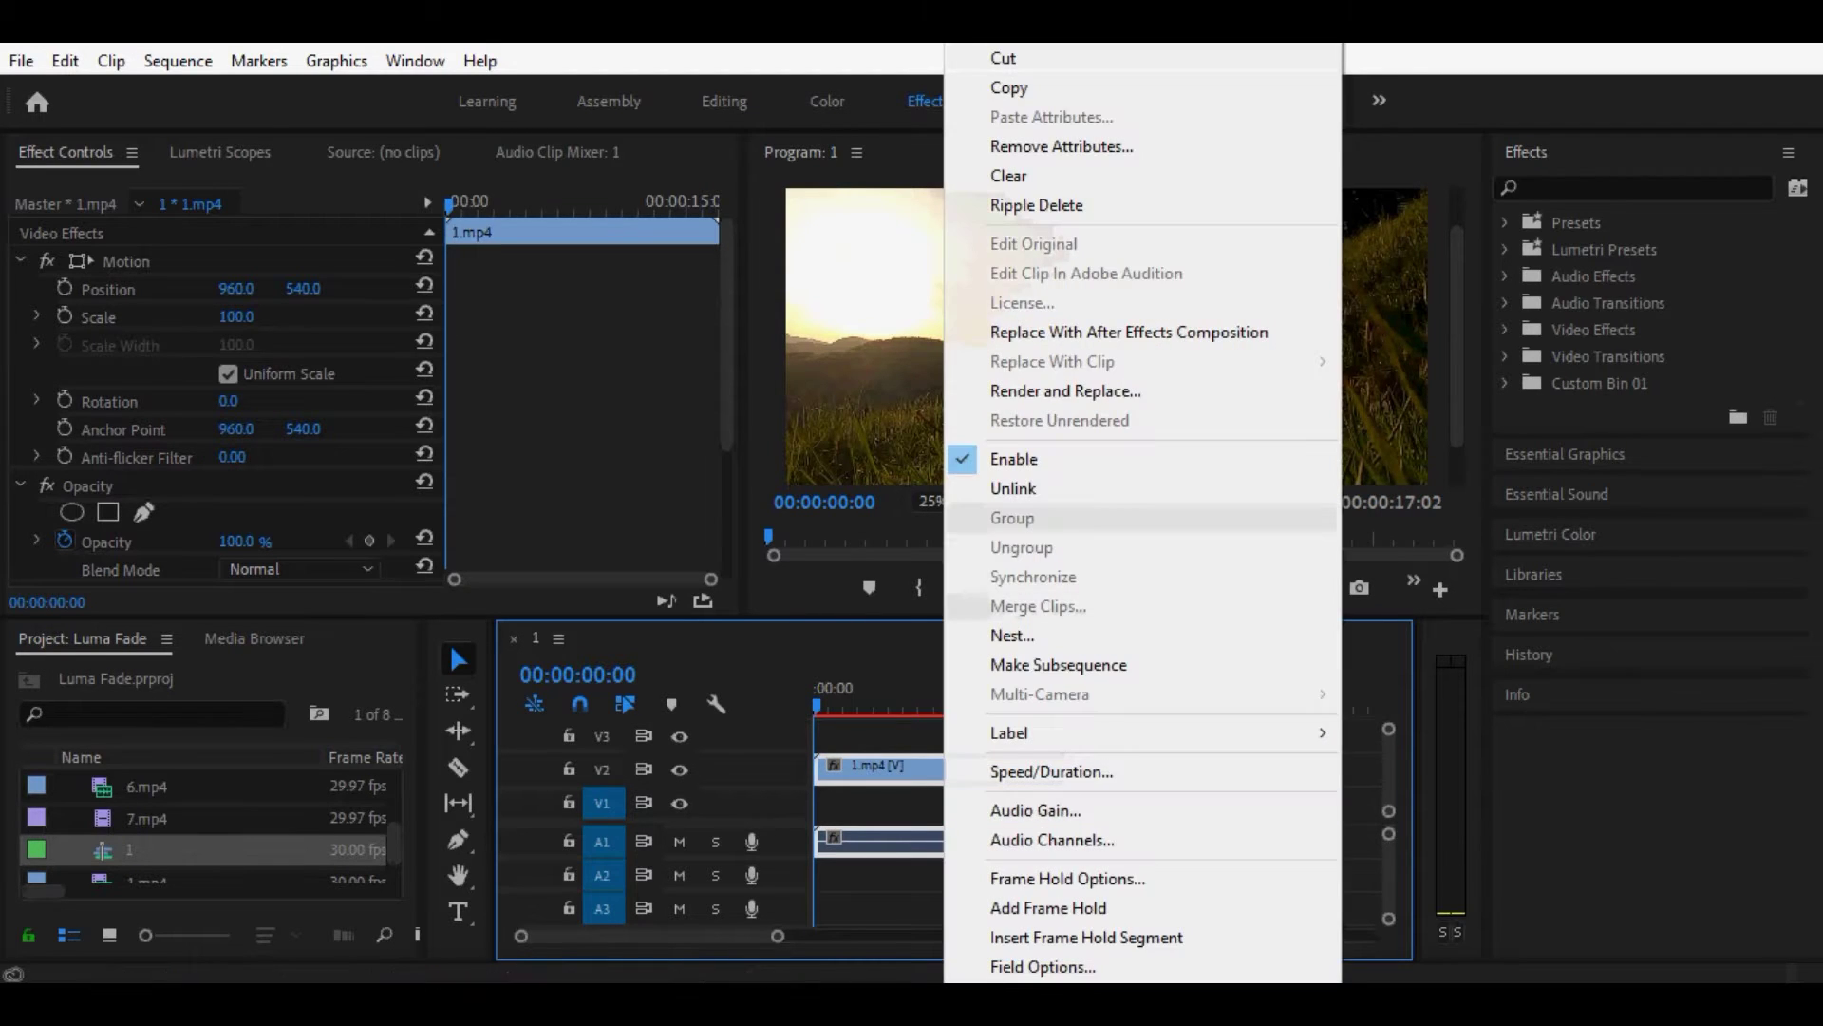
pyautogui.click(988, 607)
pyautogui.click(832, 842)
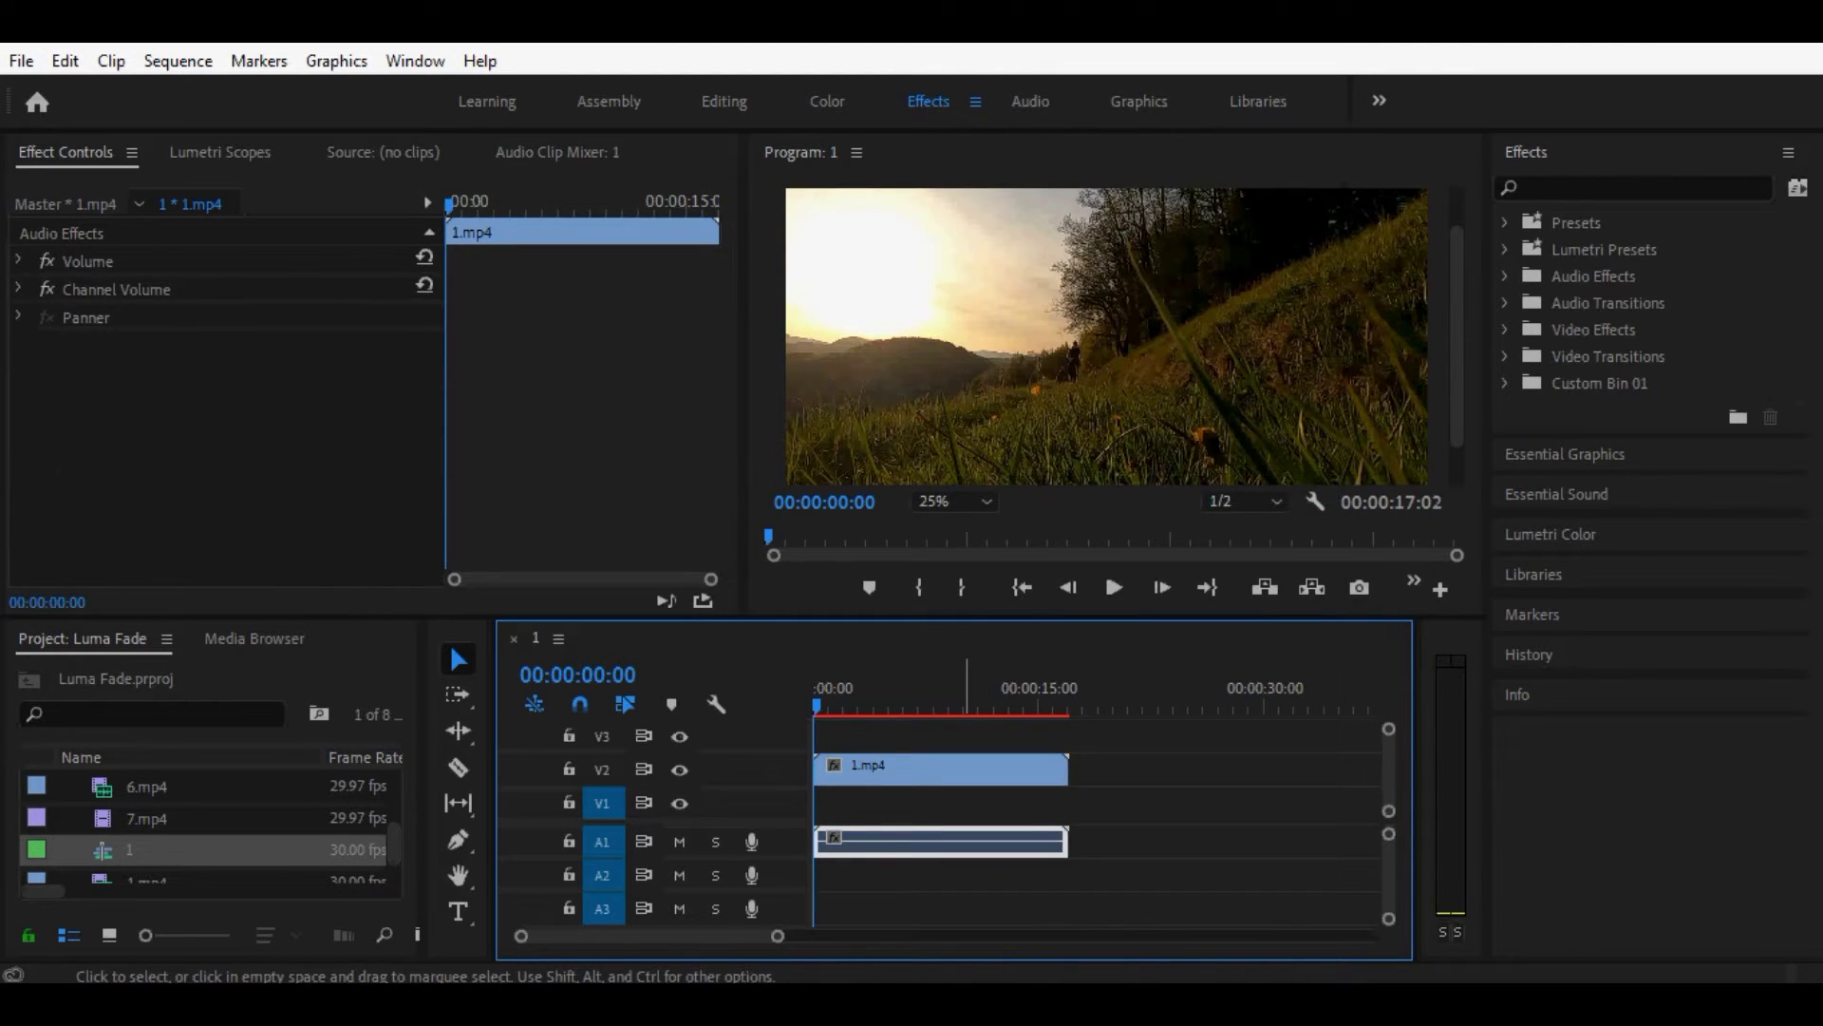
pyautogui.press('Delete')
# Add 2.mp4 to track V1 so that its start lies under the end of 1.mp4.
pyautogui.moveTo(394, 844); pyautogui.dragTo(394, 862)
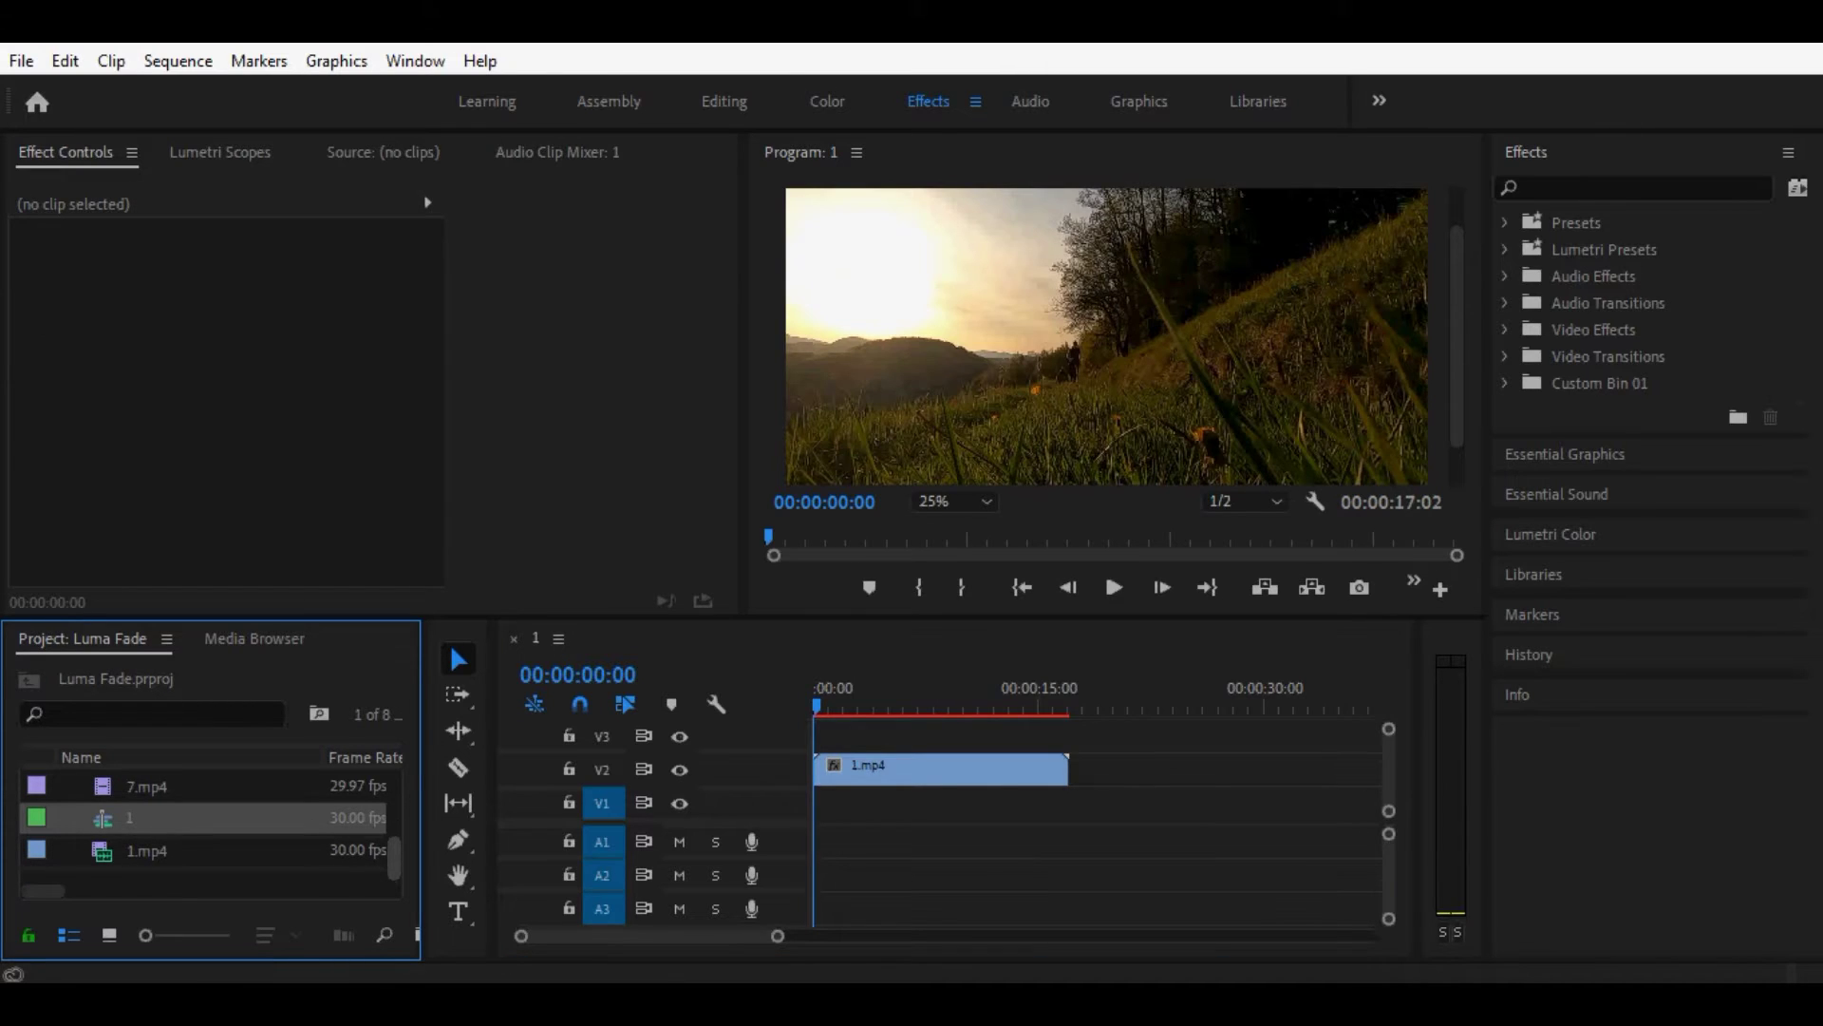
pyautogui.scroll(1, 209, 827)
pyautogui.scroll(3, 209, 826)
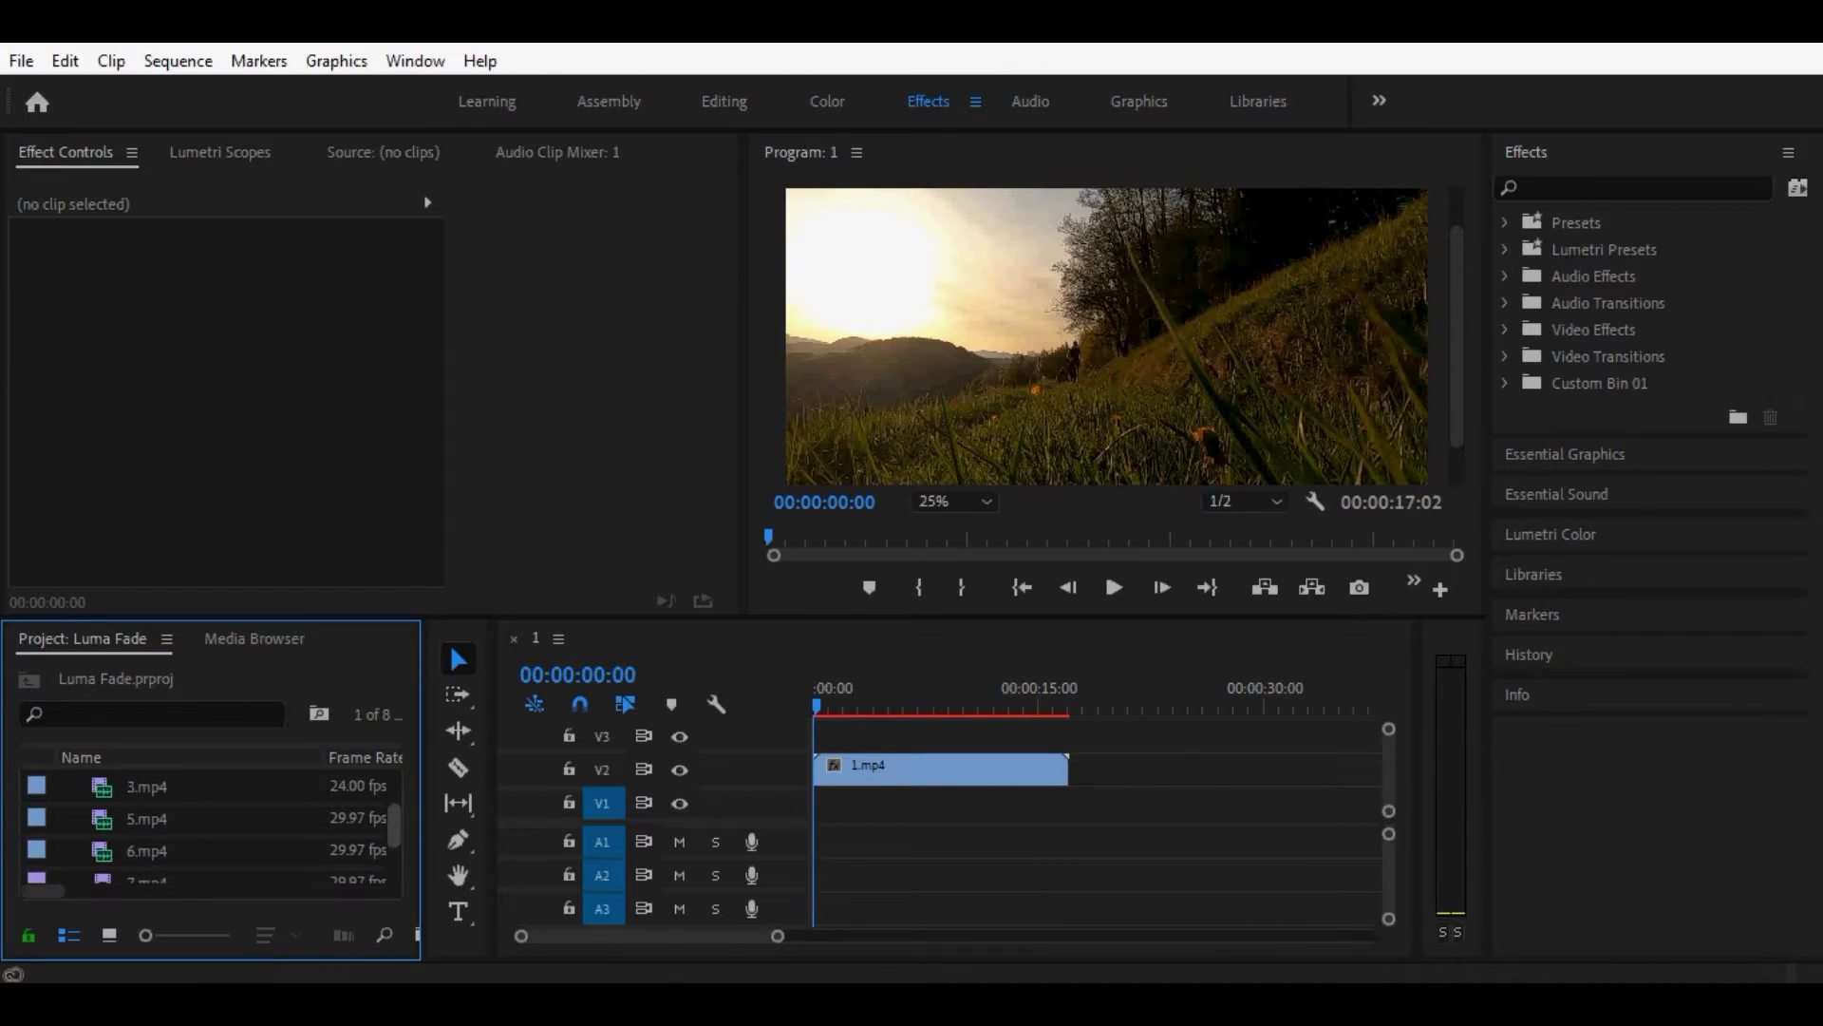
pyautogui.moveTo(147, 786); pyautogui.dragTo(1028, 803)
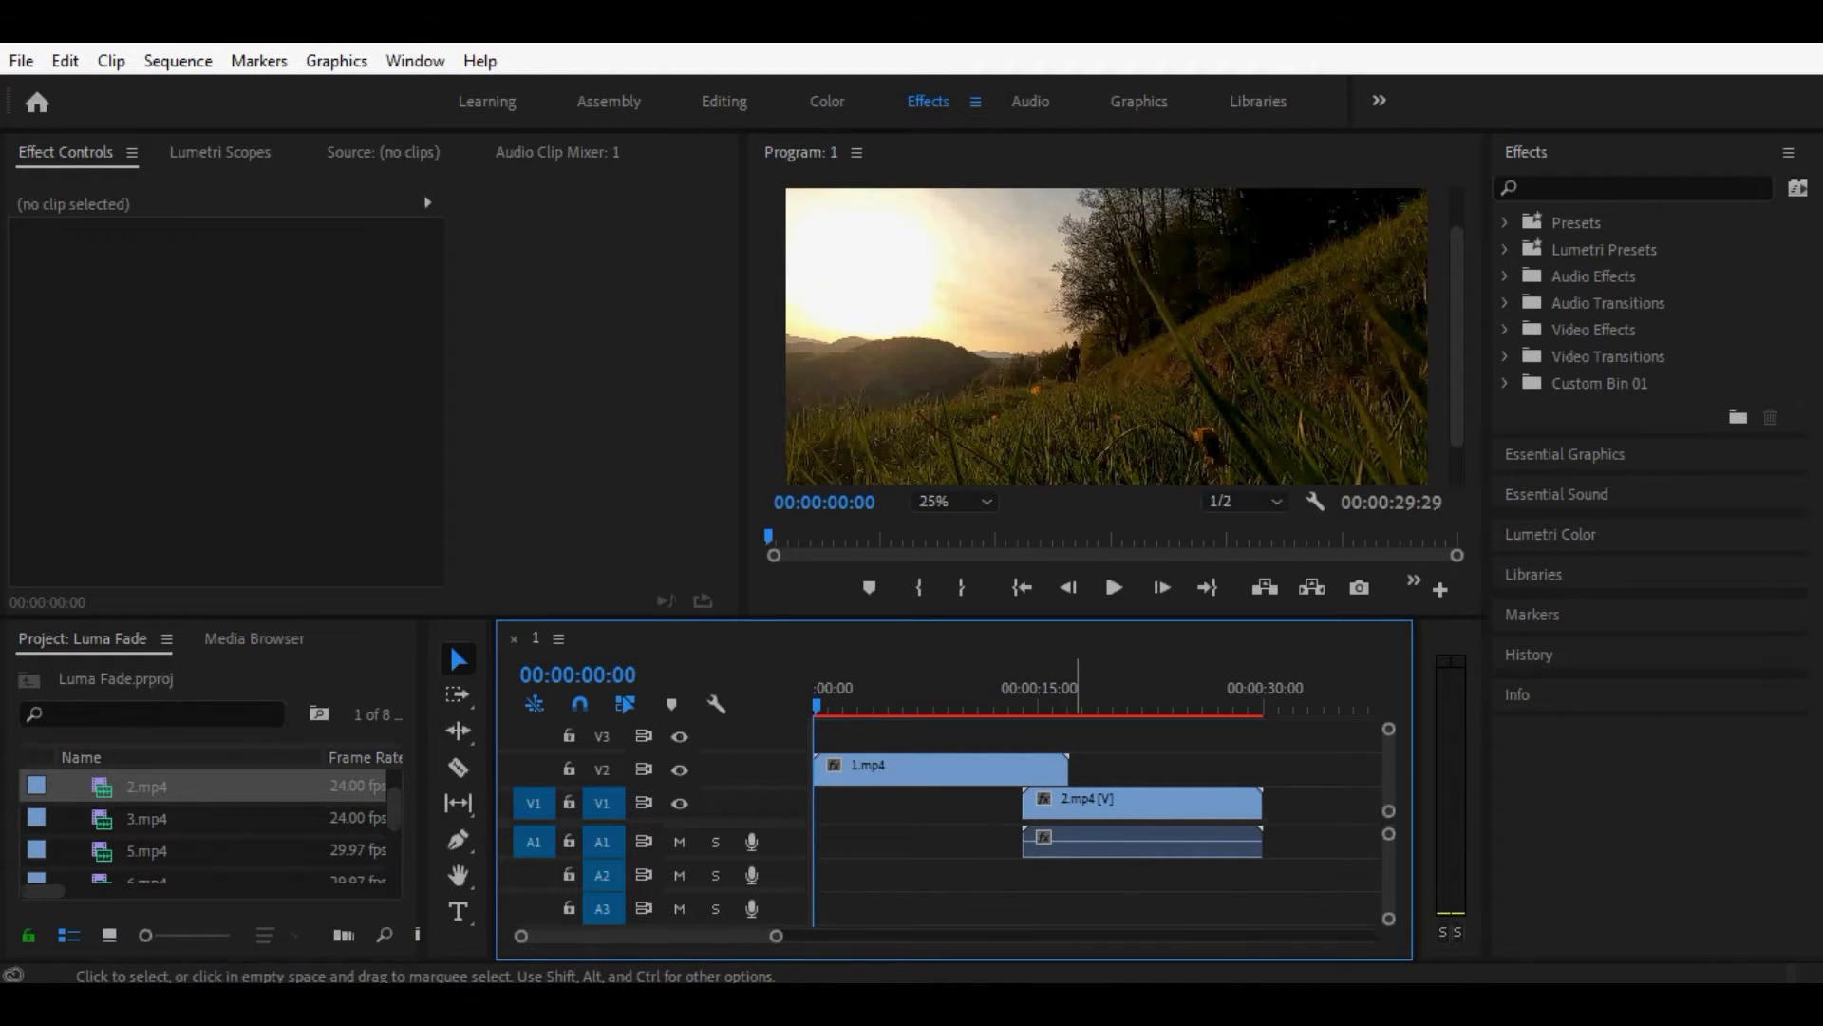
# Unlink and delete the audio of 2.mp4, and shift the clip slightly earlier to lengthen its overlap with 1.mp4.
pyautogui.rightClick(1076, 840)
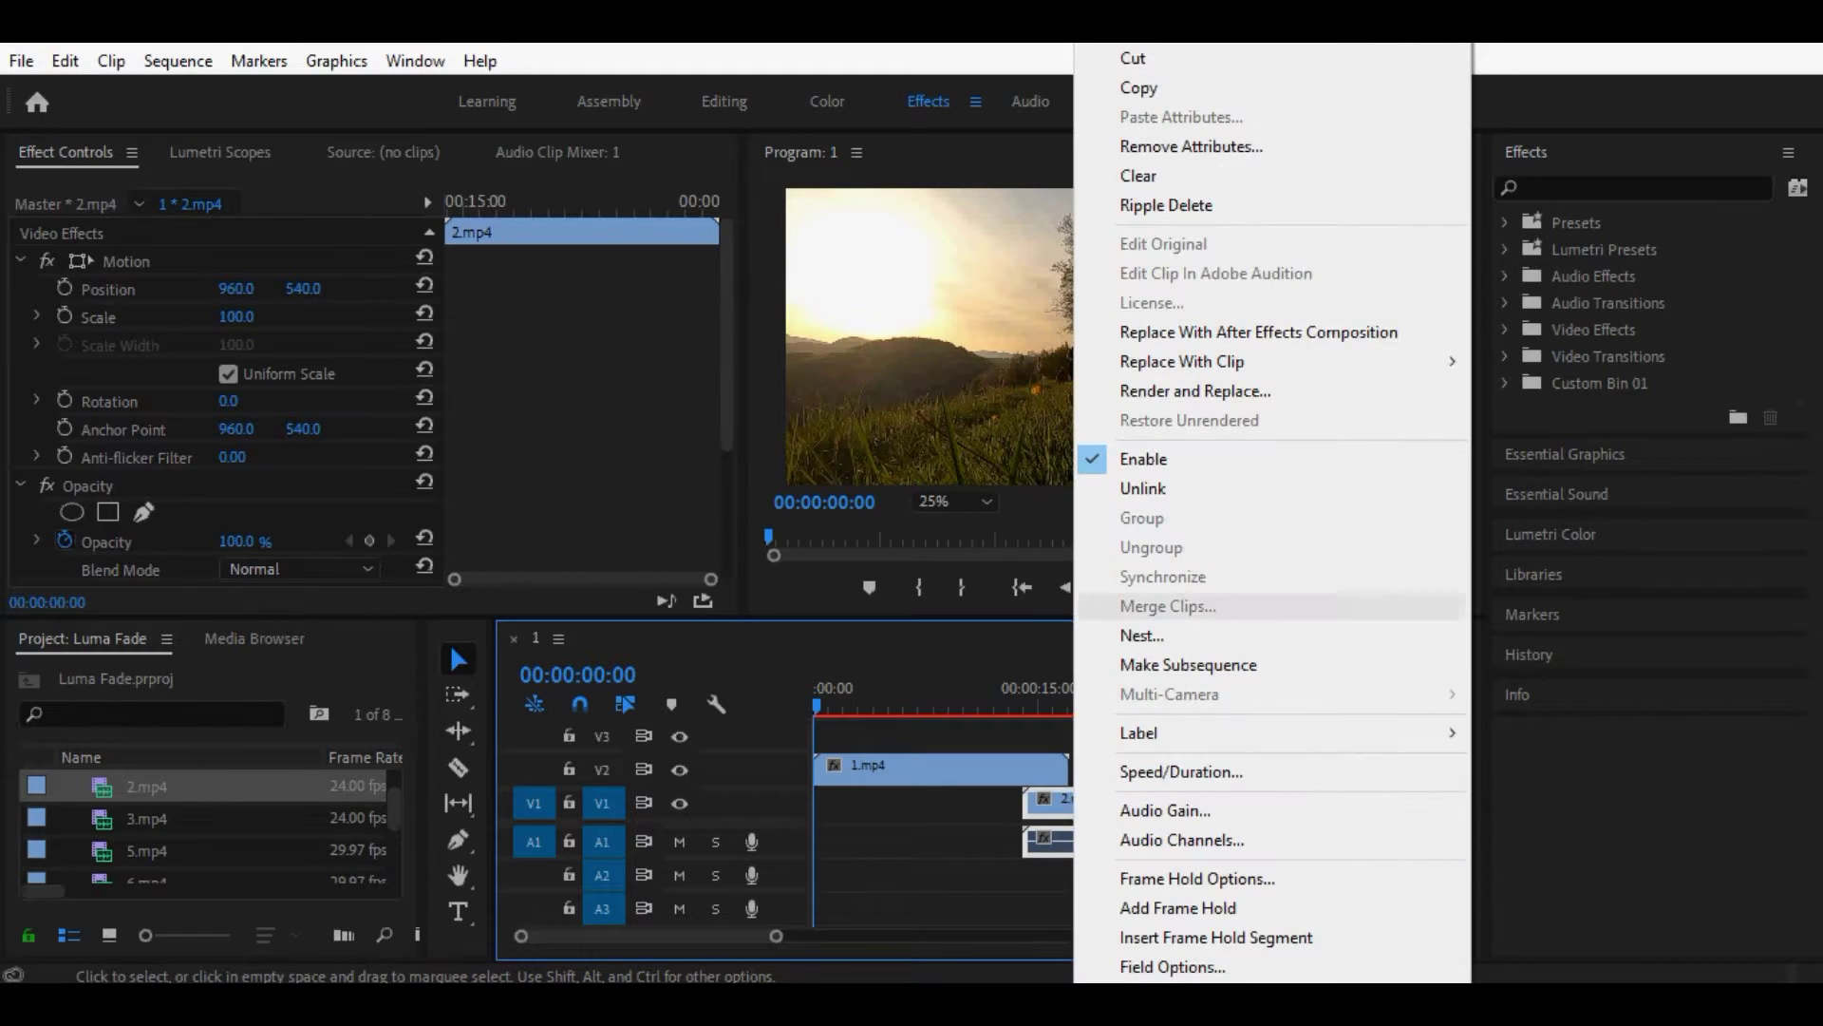
pyautogui.click(1144, 488)
pyautogui.click(1116, 843)
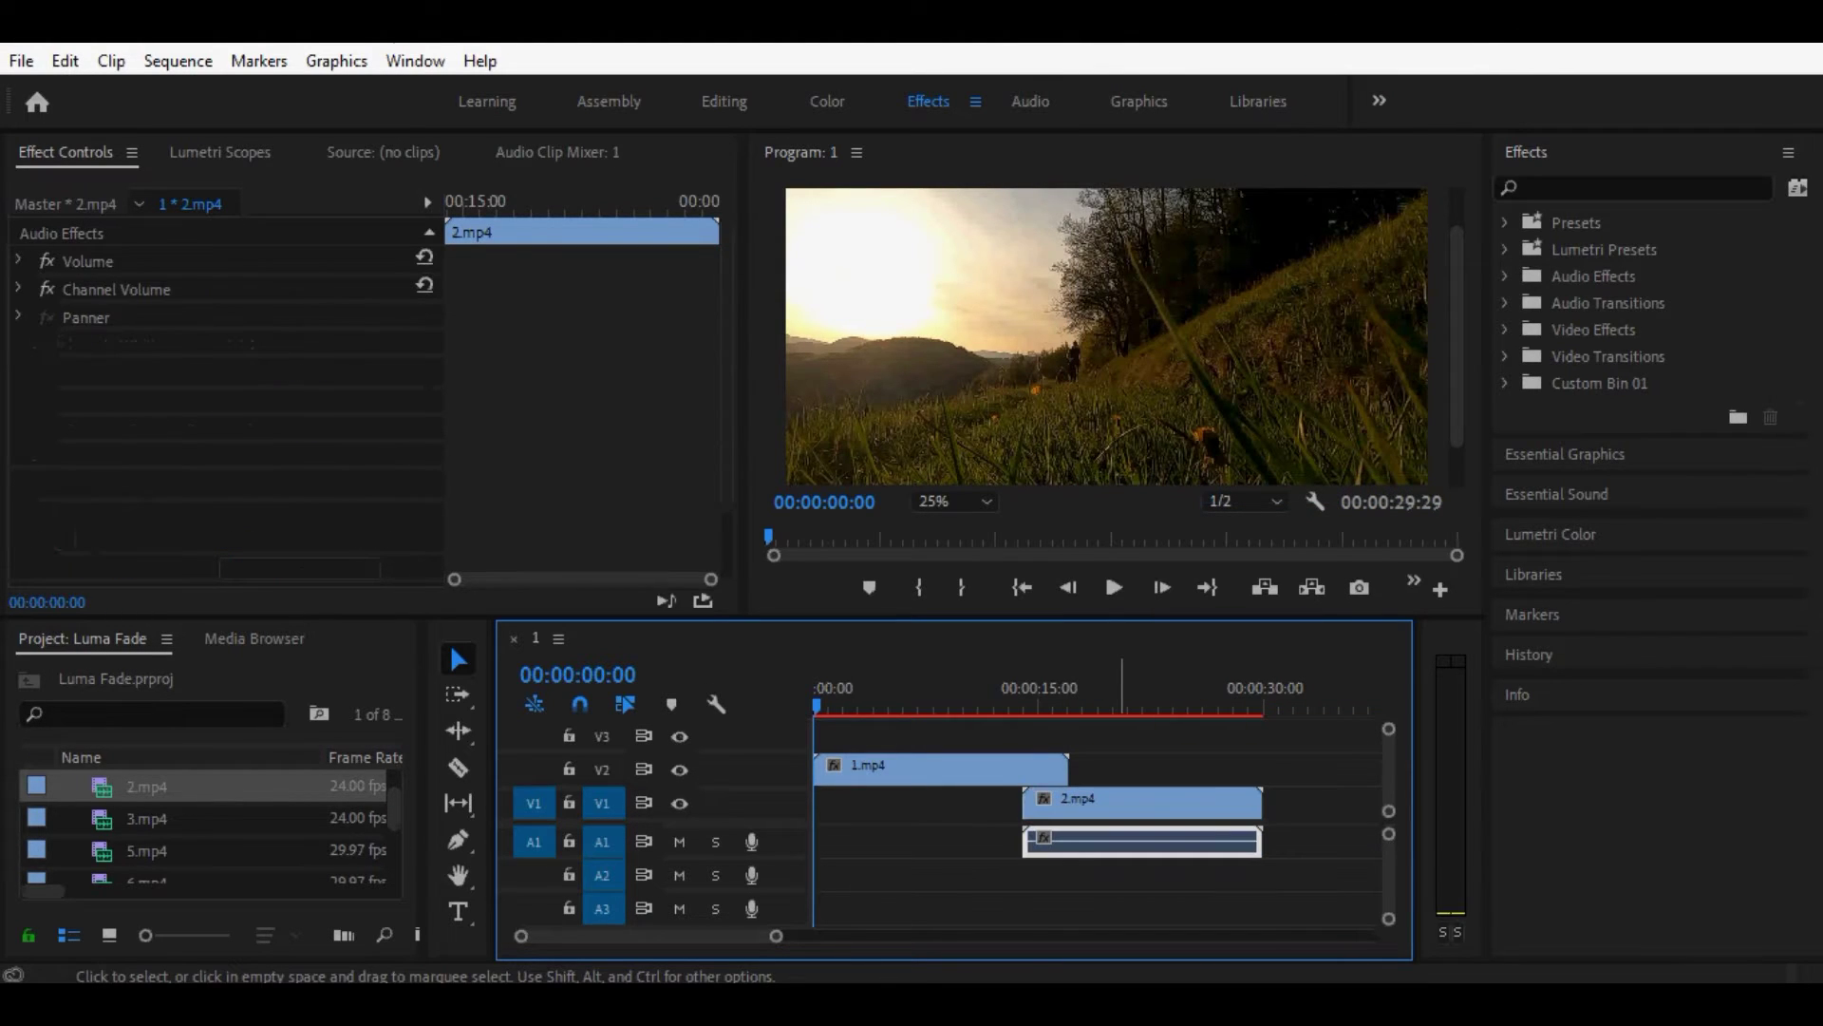
pyautogui.press('Delete')
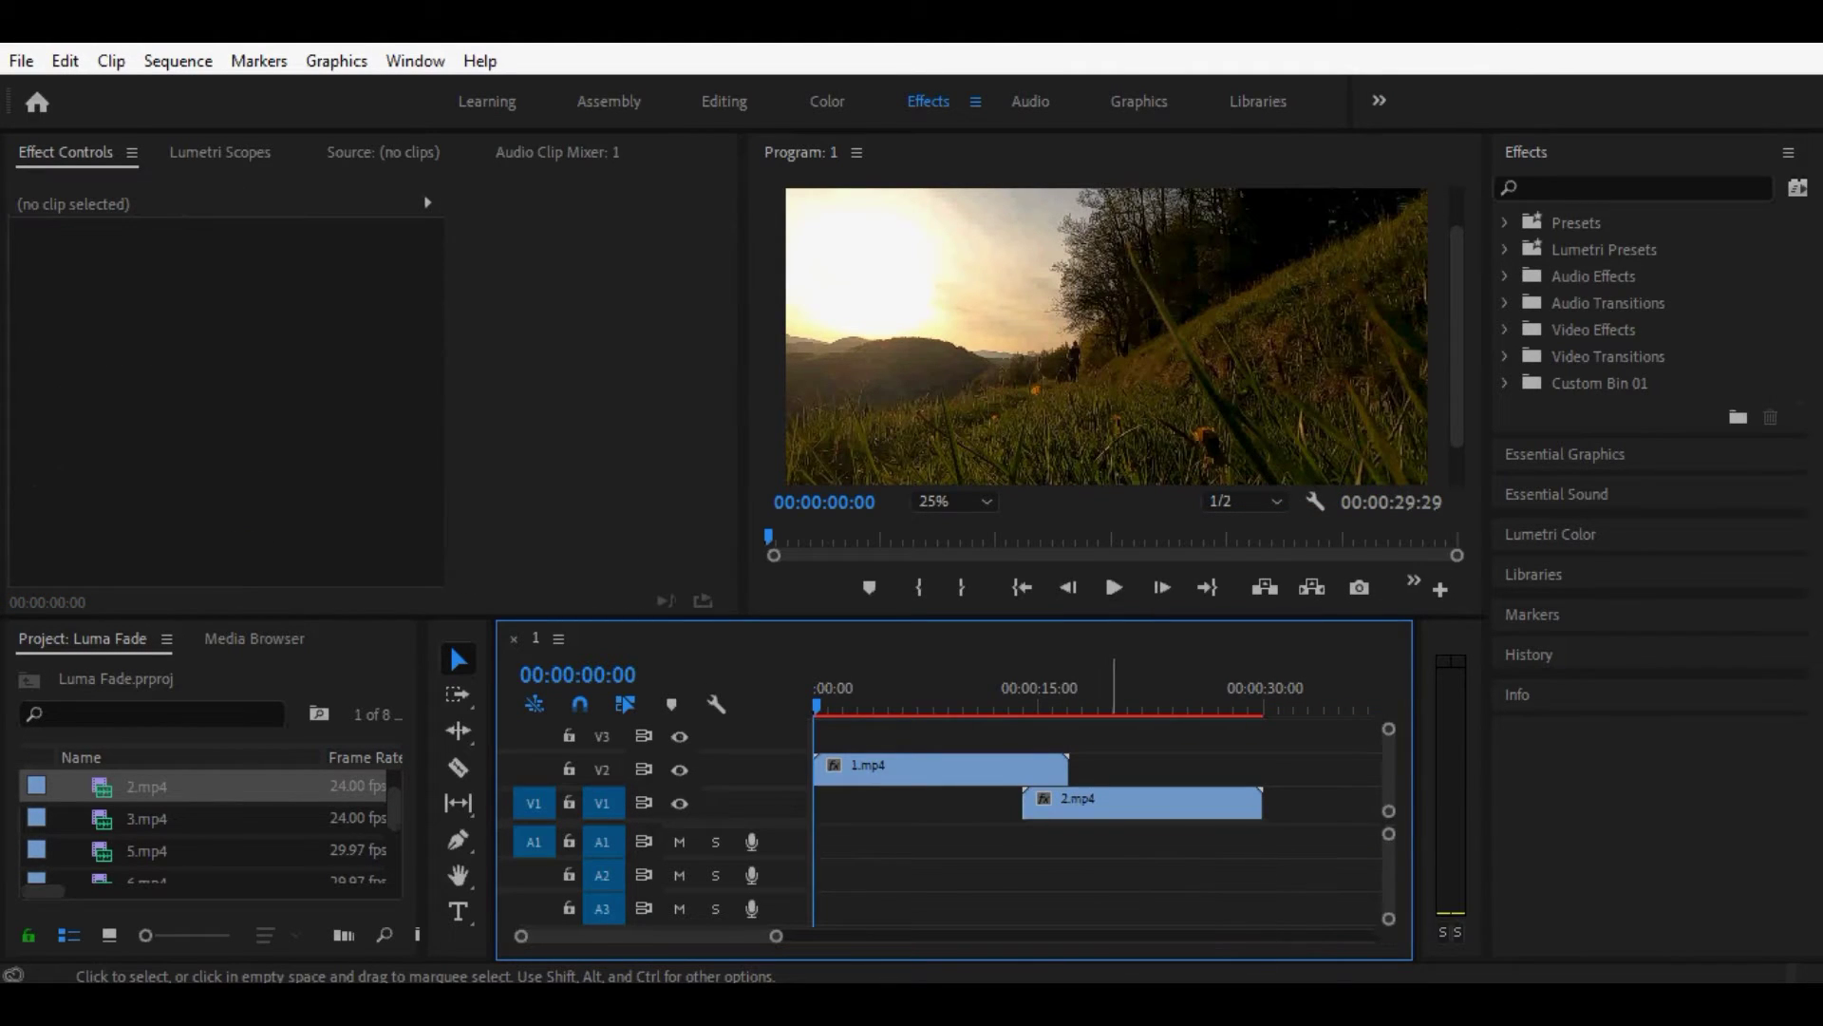
pyautogui.click(1108, 805)
pyautogui.moveTo(1105, 805); pyautogui.dragTo(1080, 804)
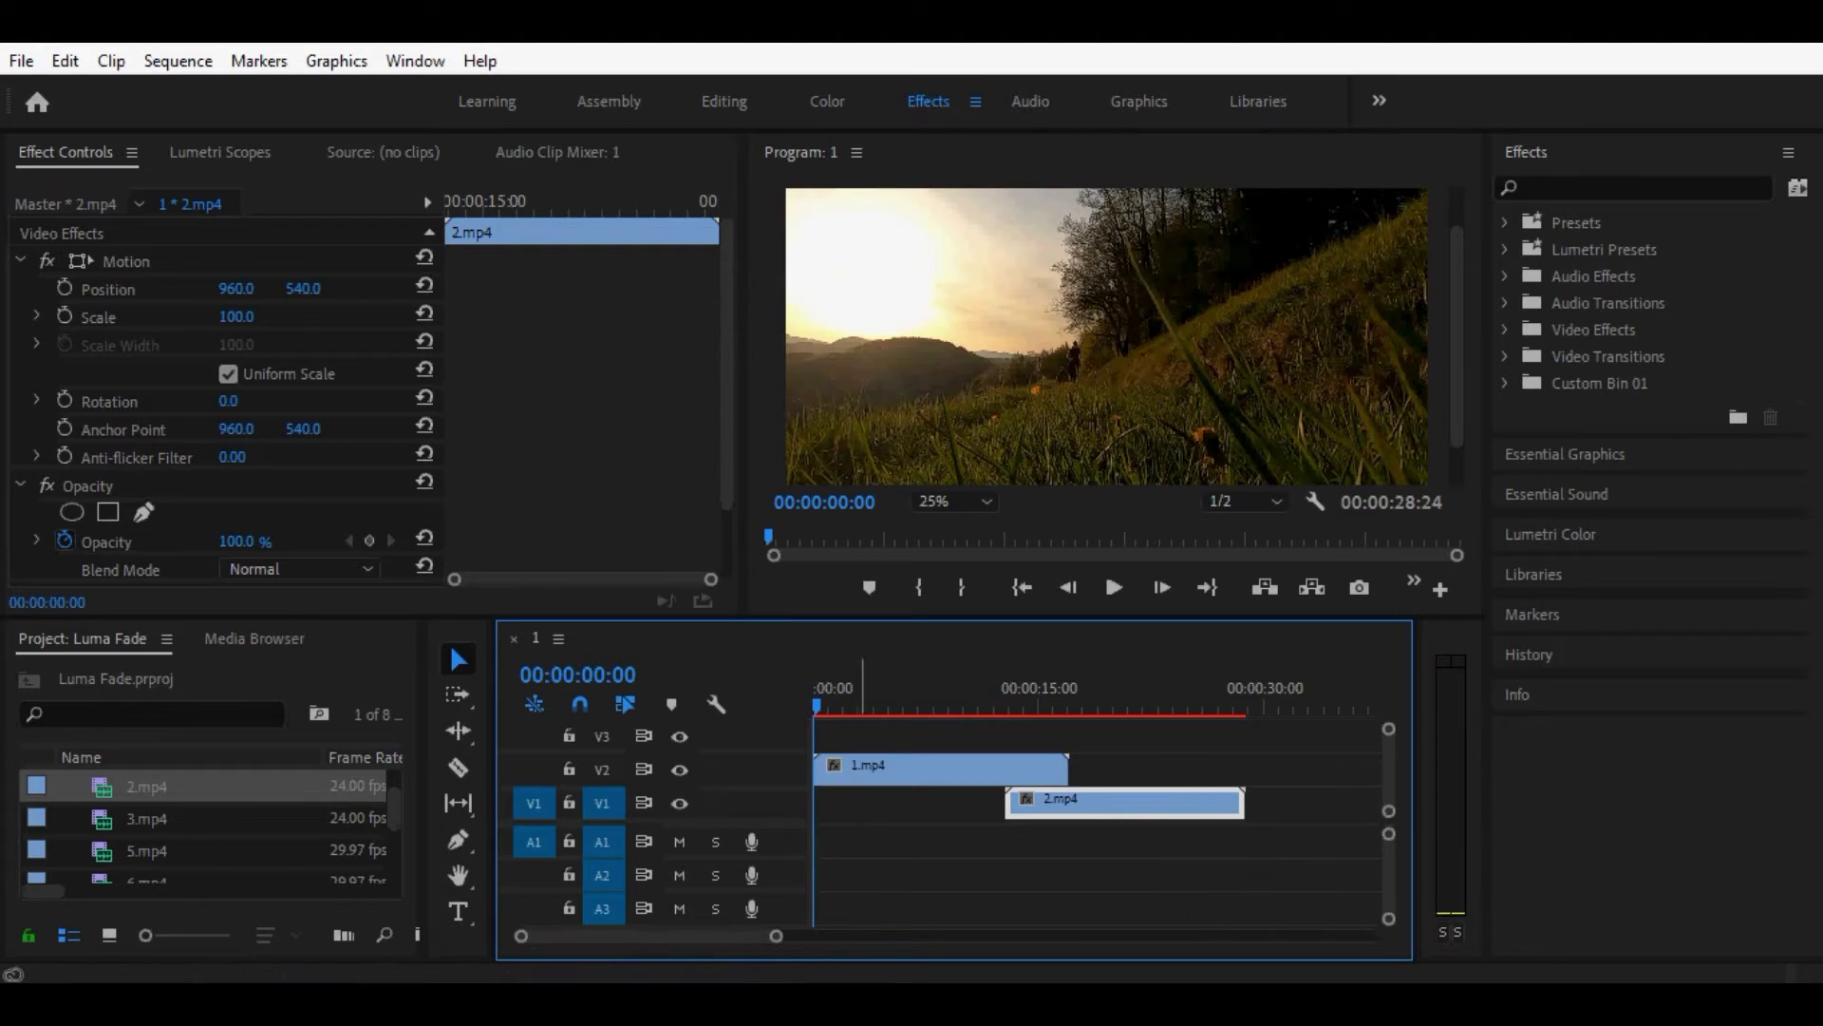
# Add 3.mp4 to track V2 over the end of 2.mp4, and unlink and delete its audio.
pyautogui.click(146, 819)
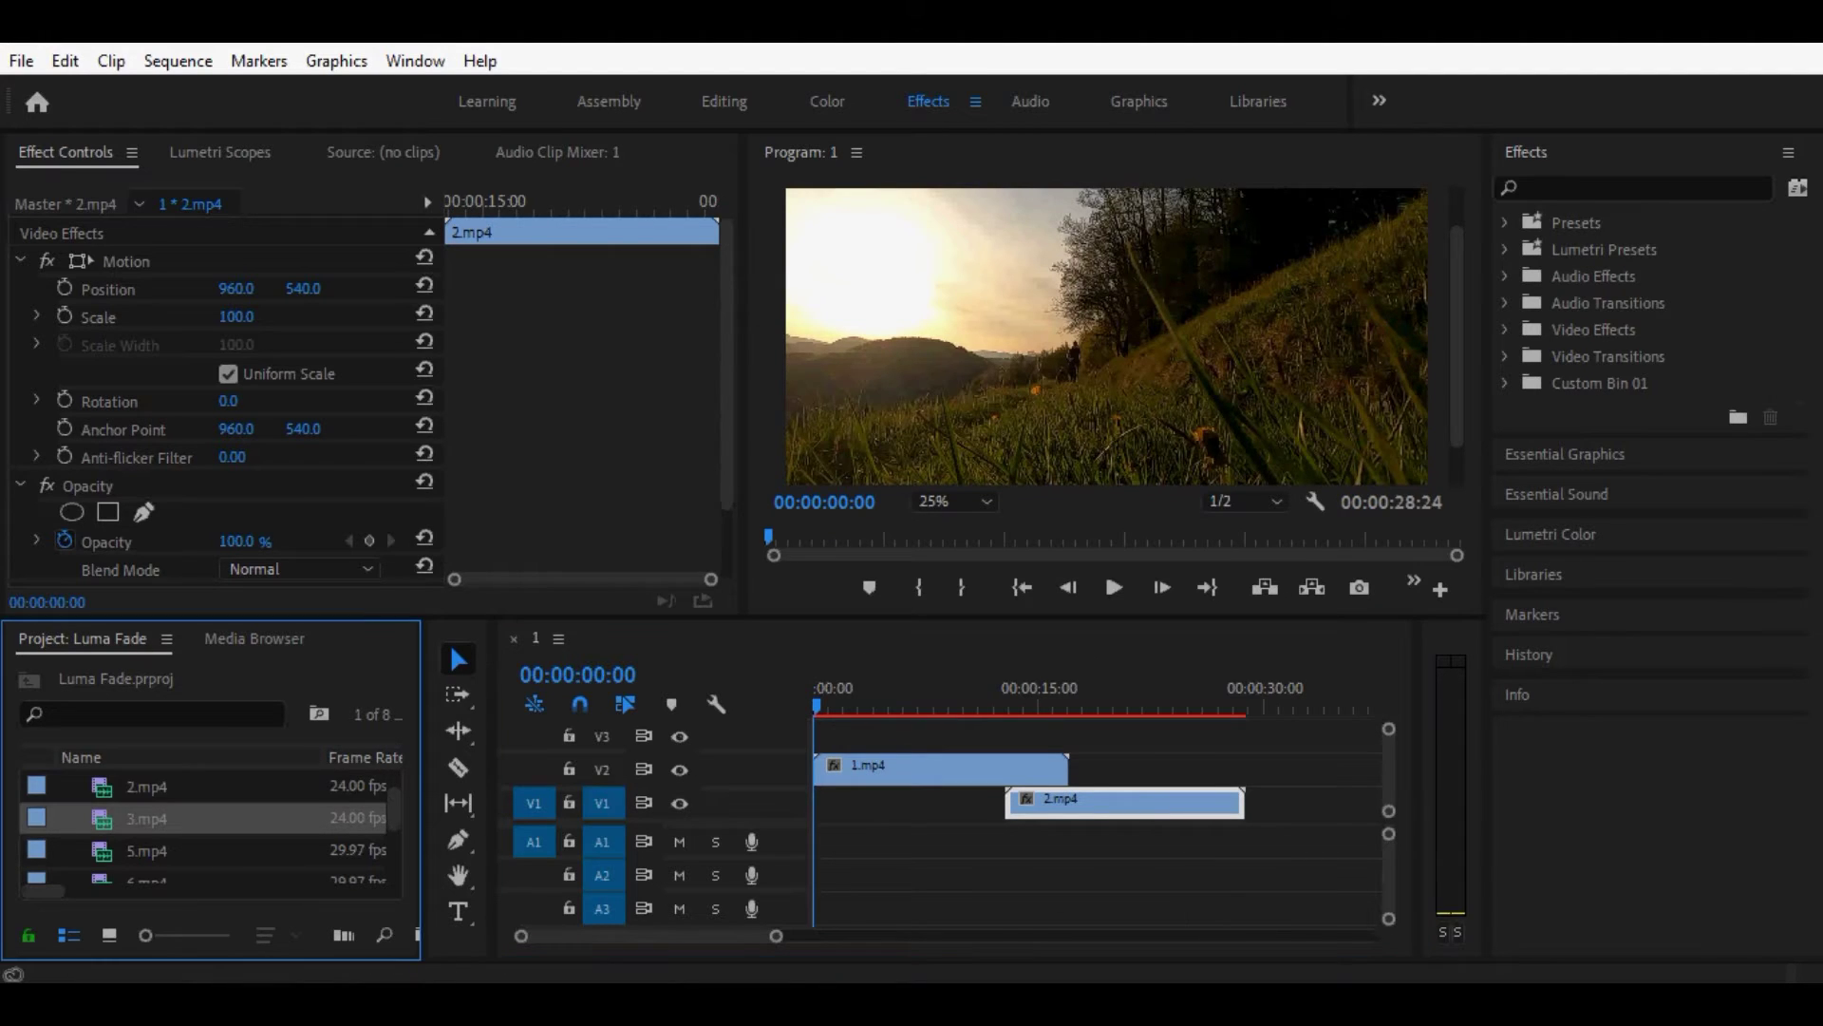
pyautogui.moveTo(146, 819); pyautogui.dragTo(1196, 769)
pyautogui.rightClick(1233, 769)
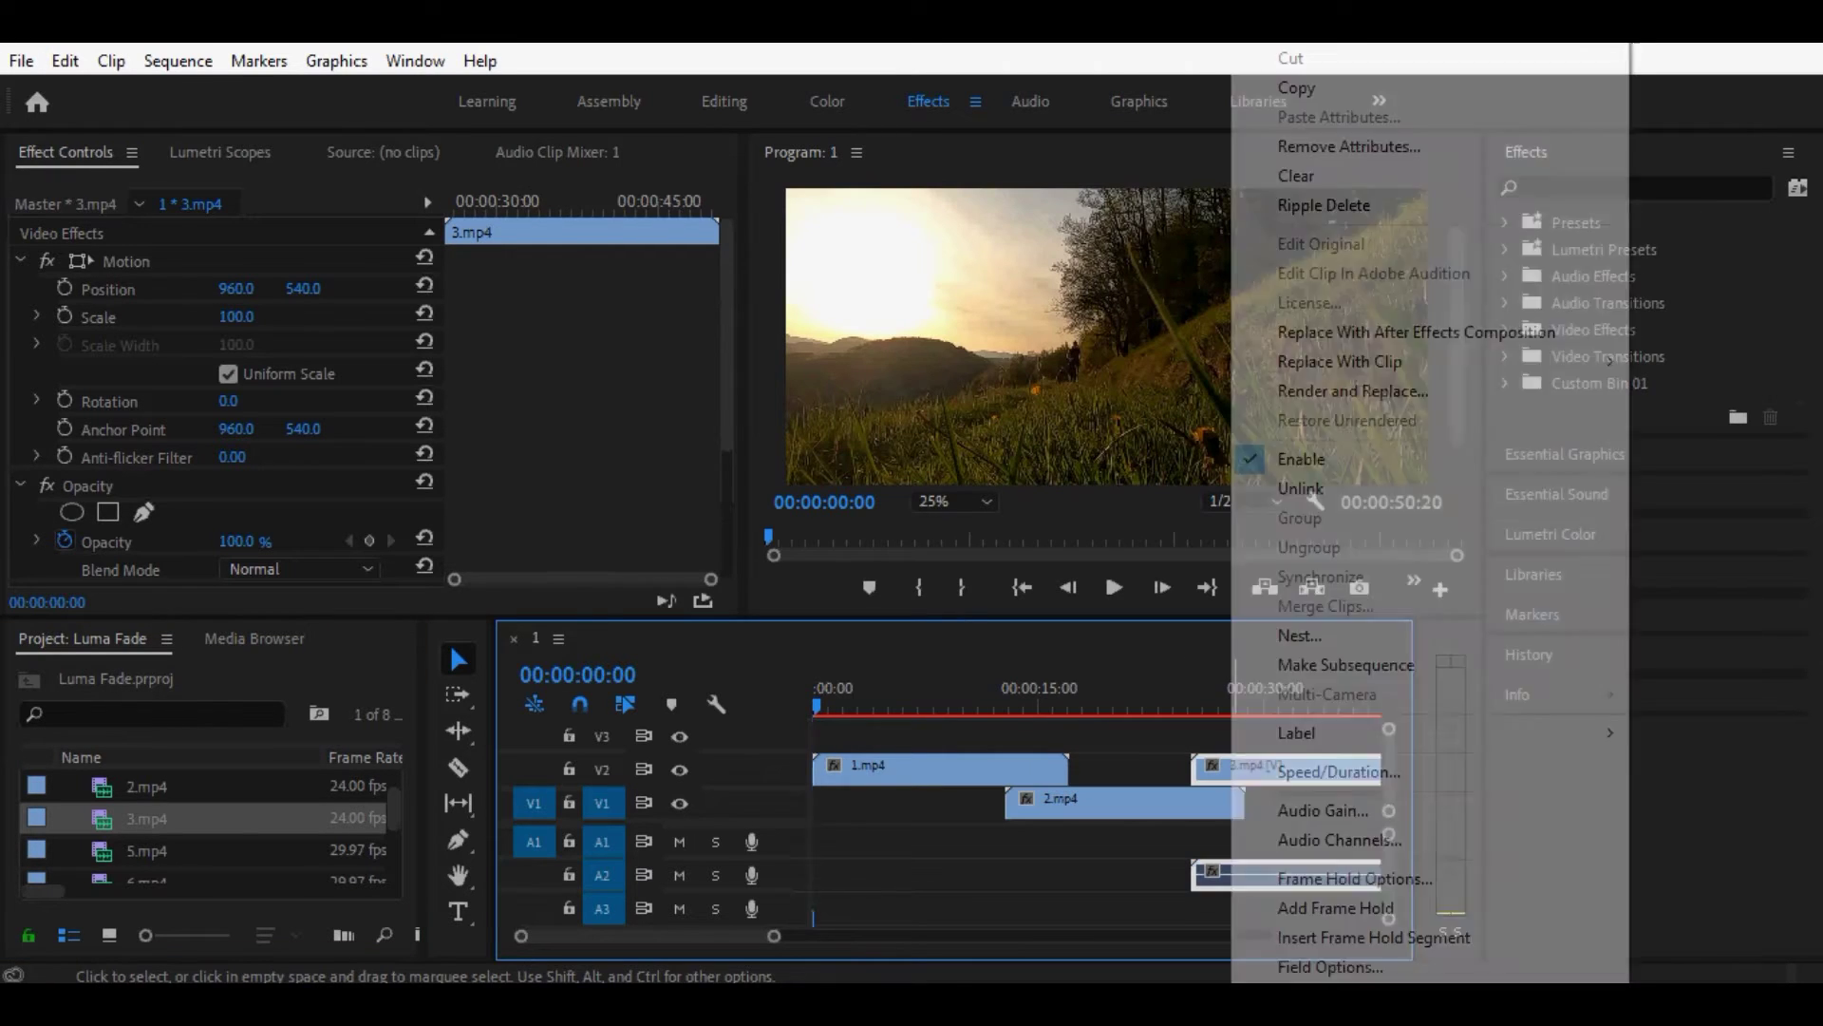
pyautogui.click(1300, 489)
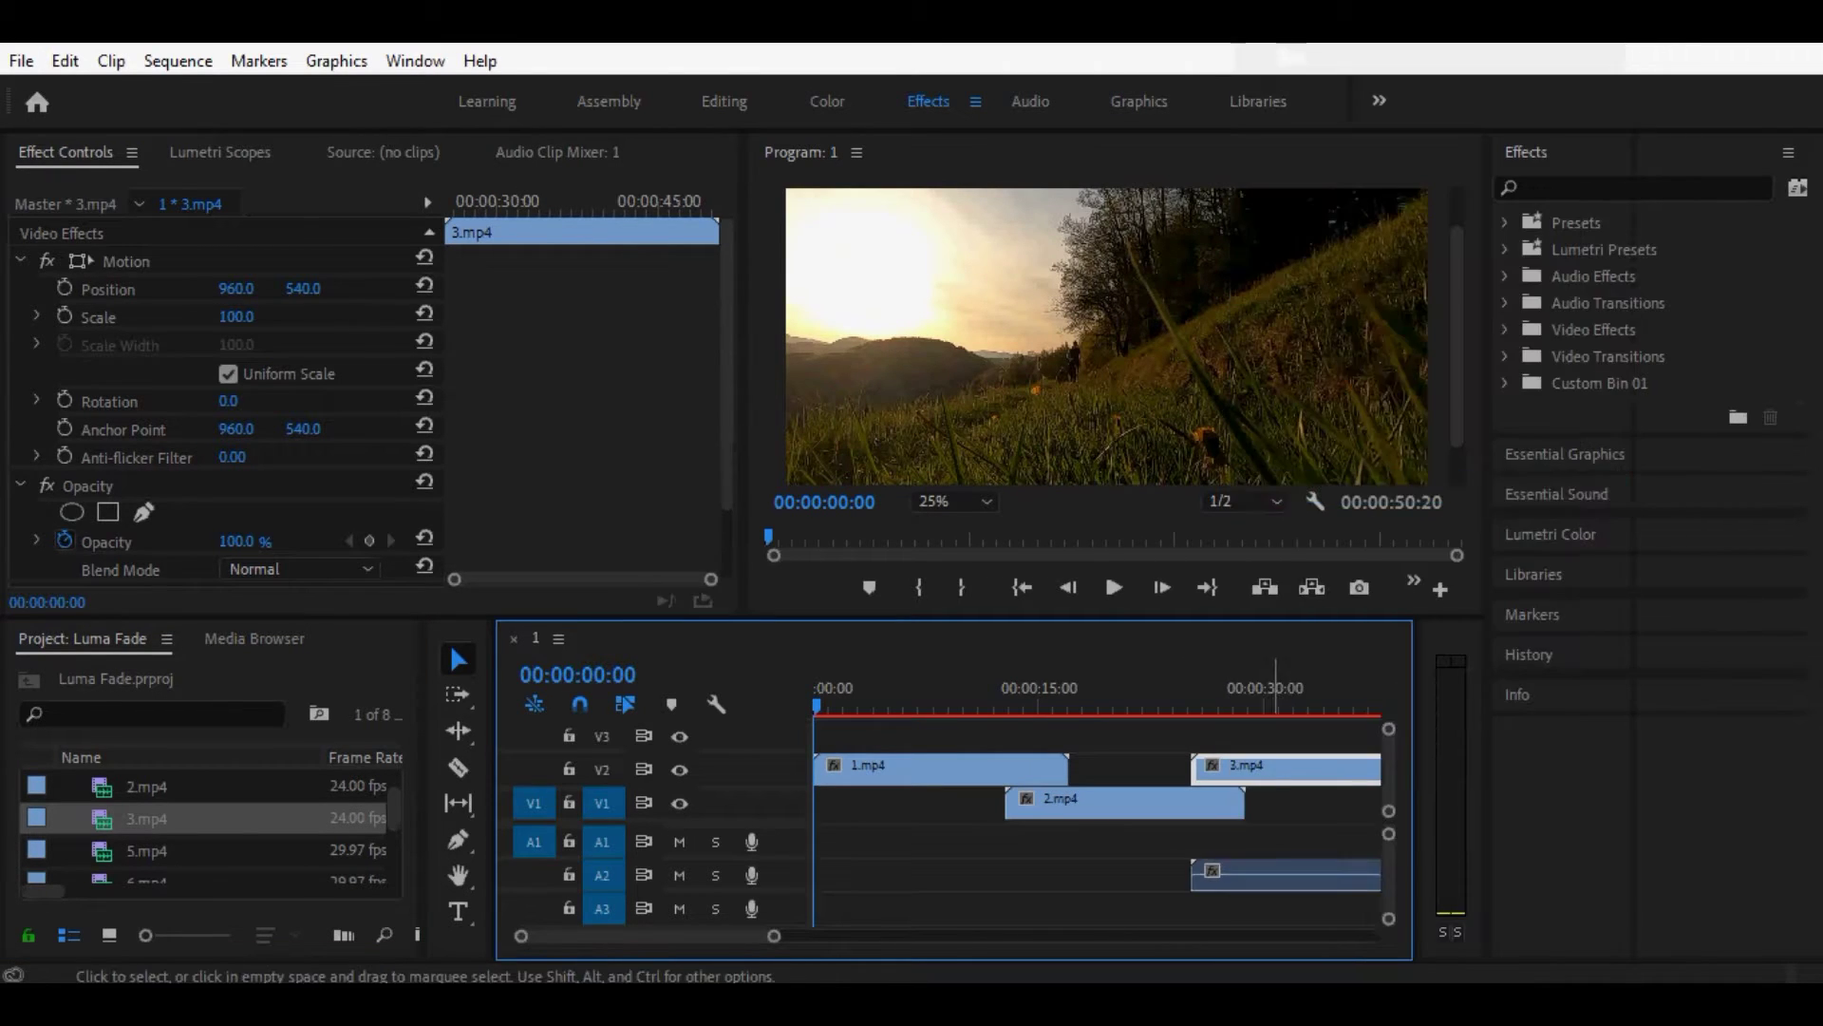
pyautogui.click(1273, 874)
pyautogui.press('Delete')
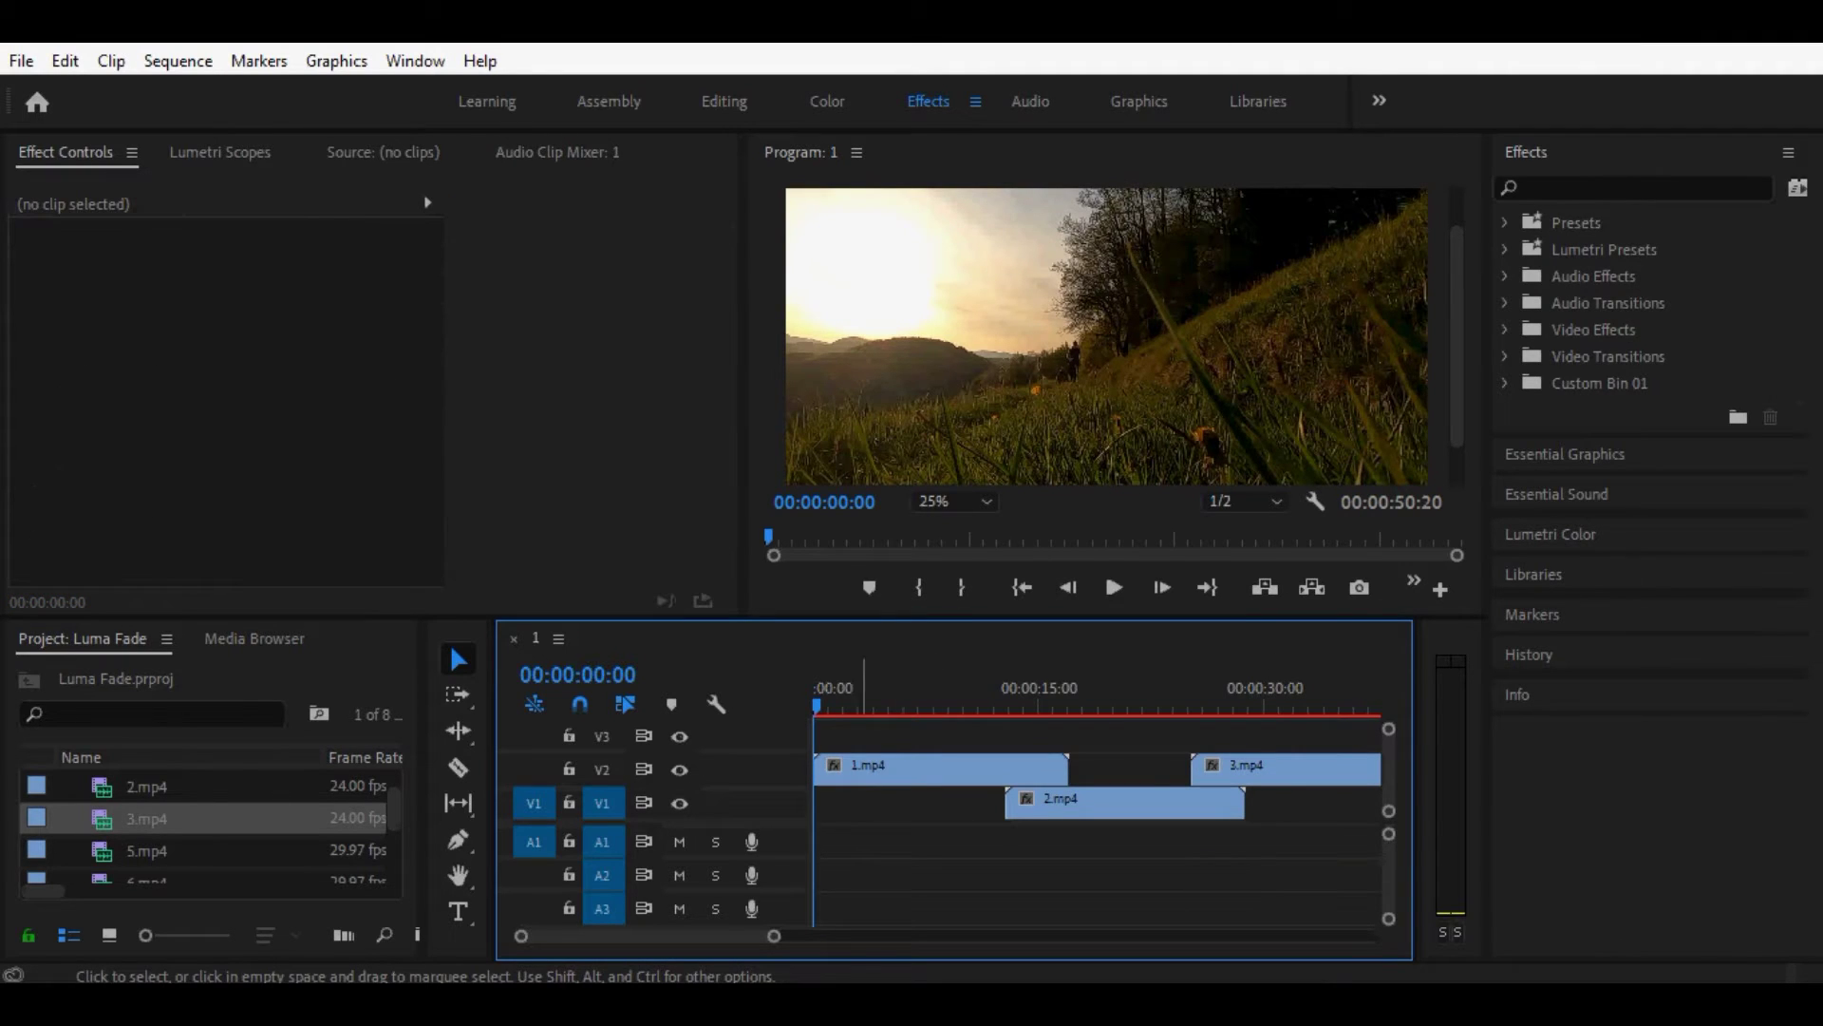
# Split 3.mp4 at 00:00:33:18 with the Razor tool and delete the portion before the cut.
pyautogui.press('space')
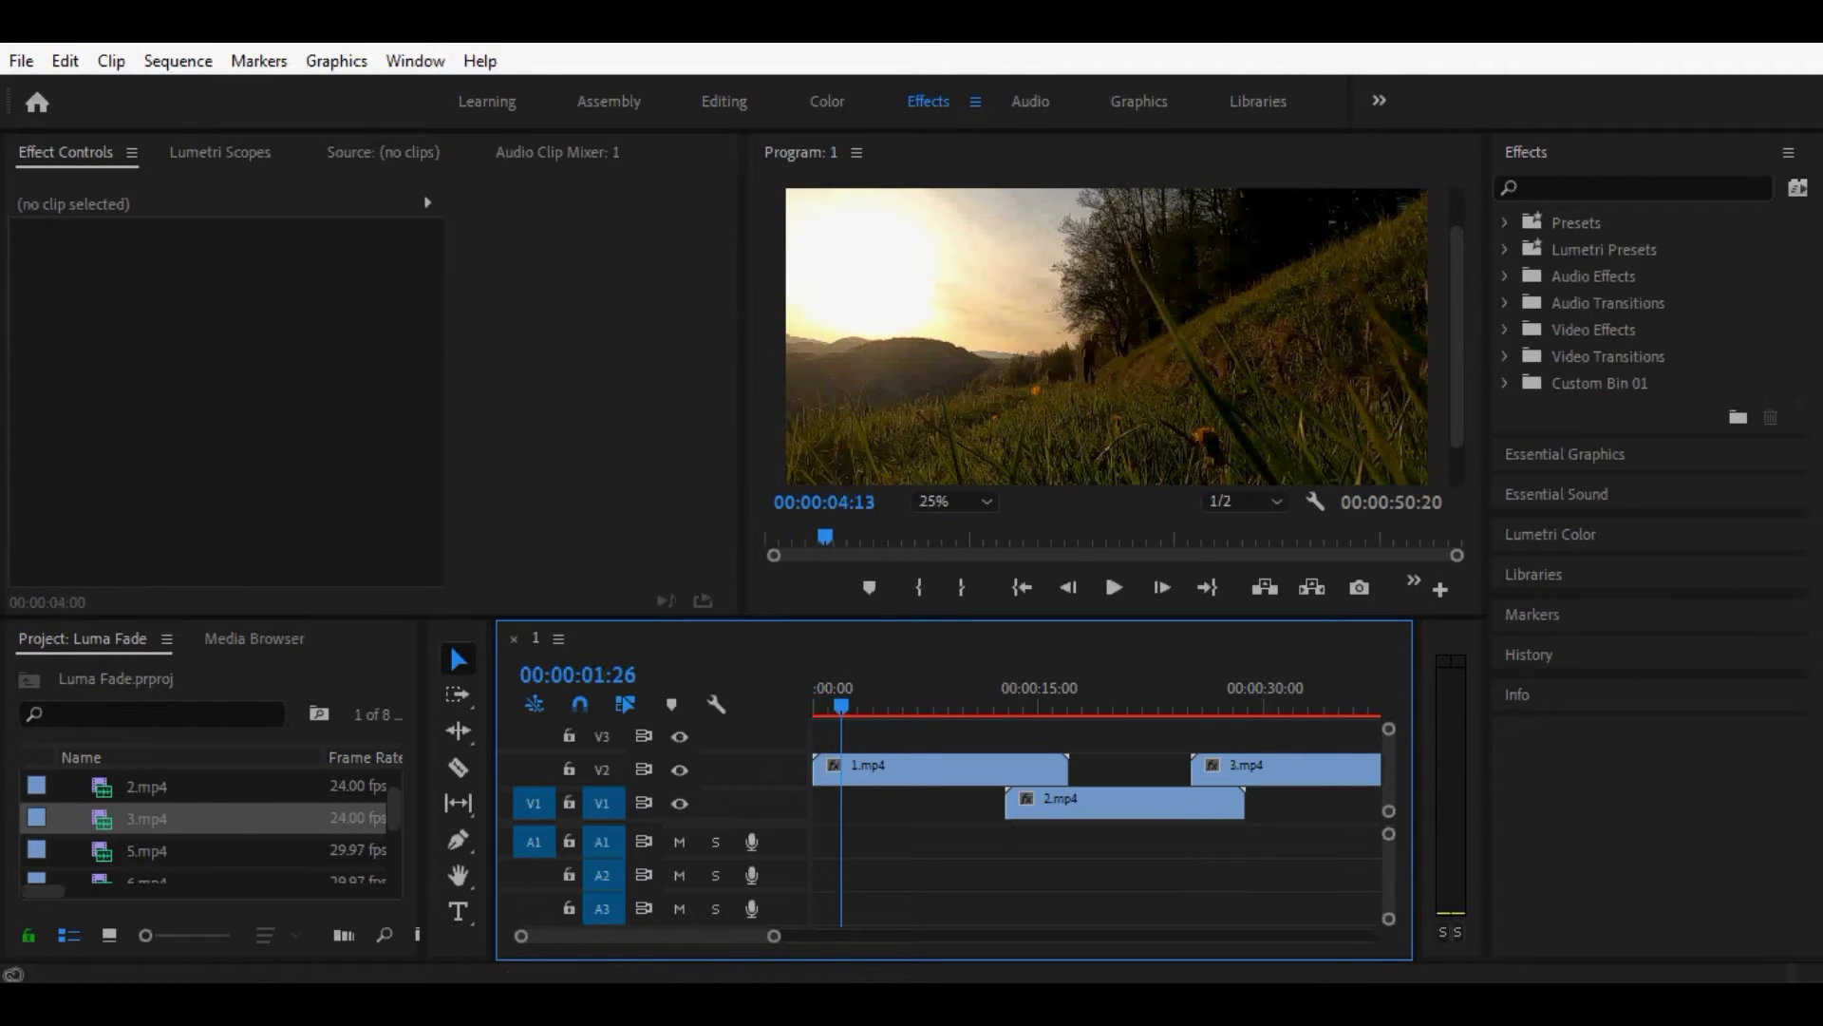
pyautogui.moveTo(1021, 706); pyautogui.dragTo(1318, 706)
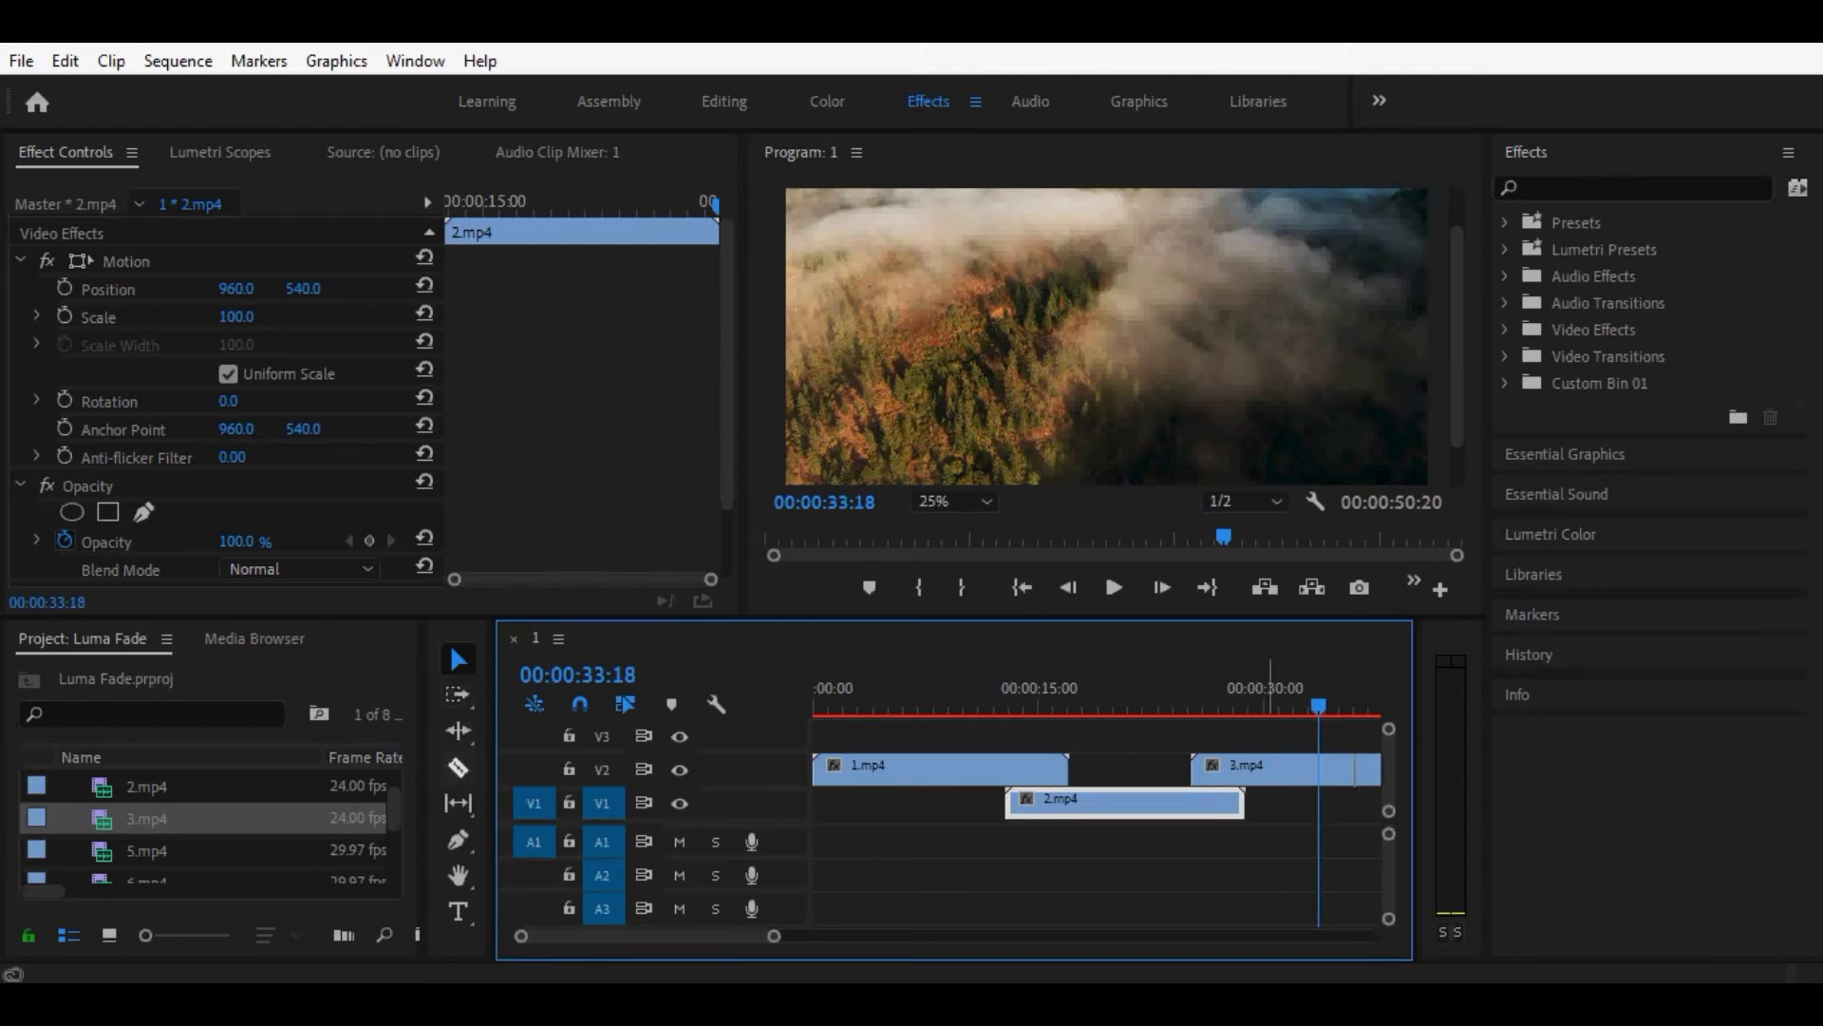
pyautogui.click(459, 767)
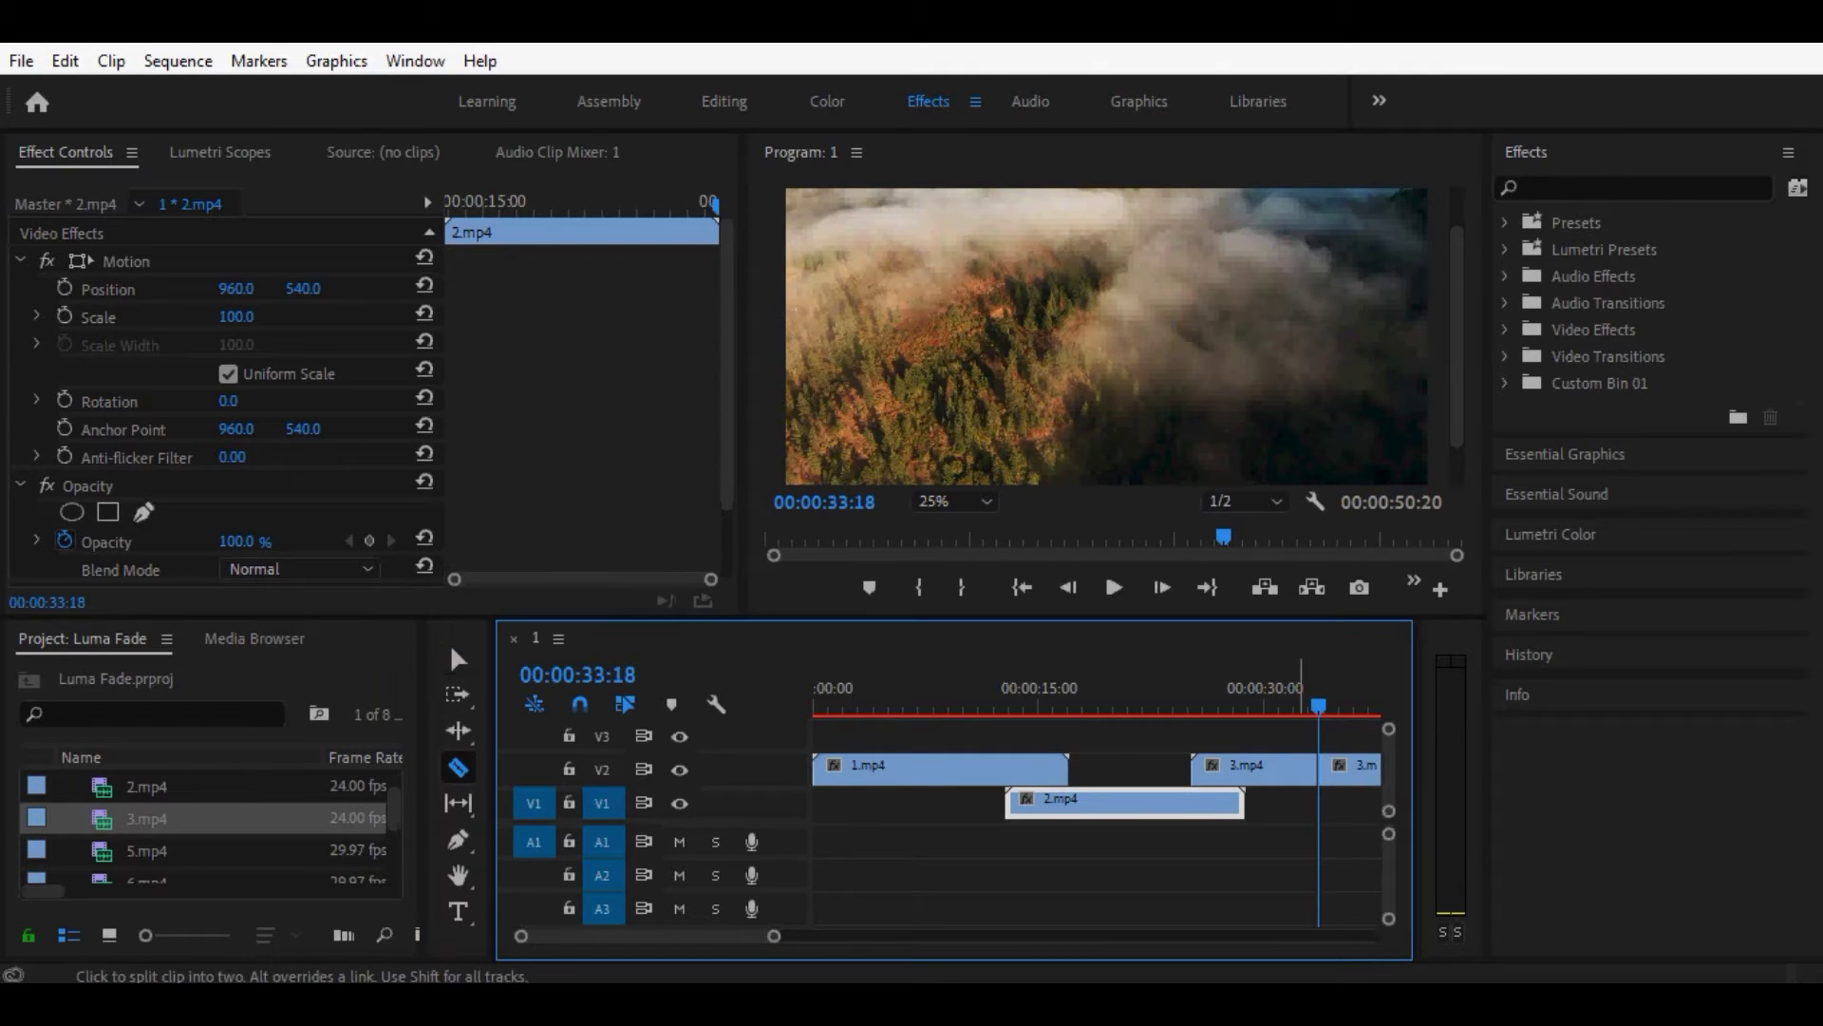
pyautogui.click(1319, 766)
pyautogui.click(459, 659)
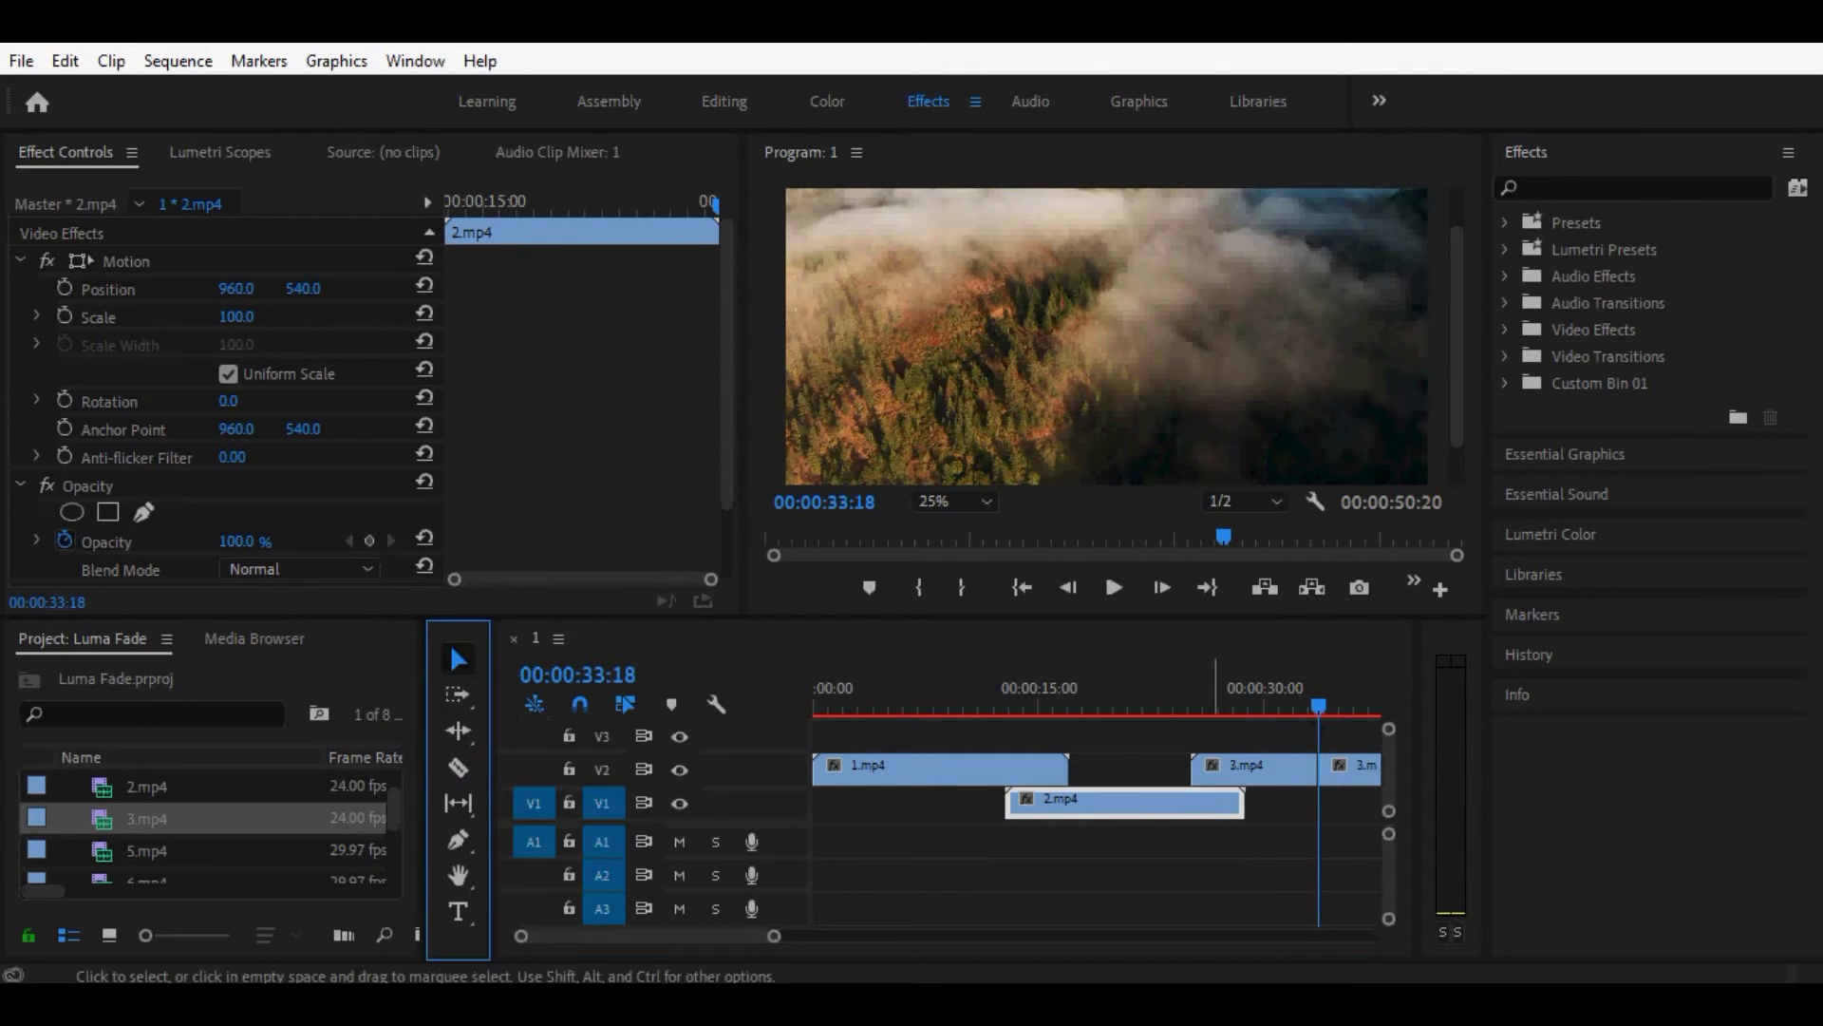
pyautogui.click(1228, 766)
pyautogui.press('Delete')
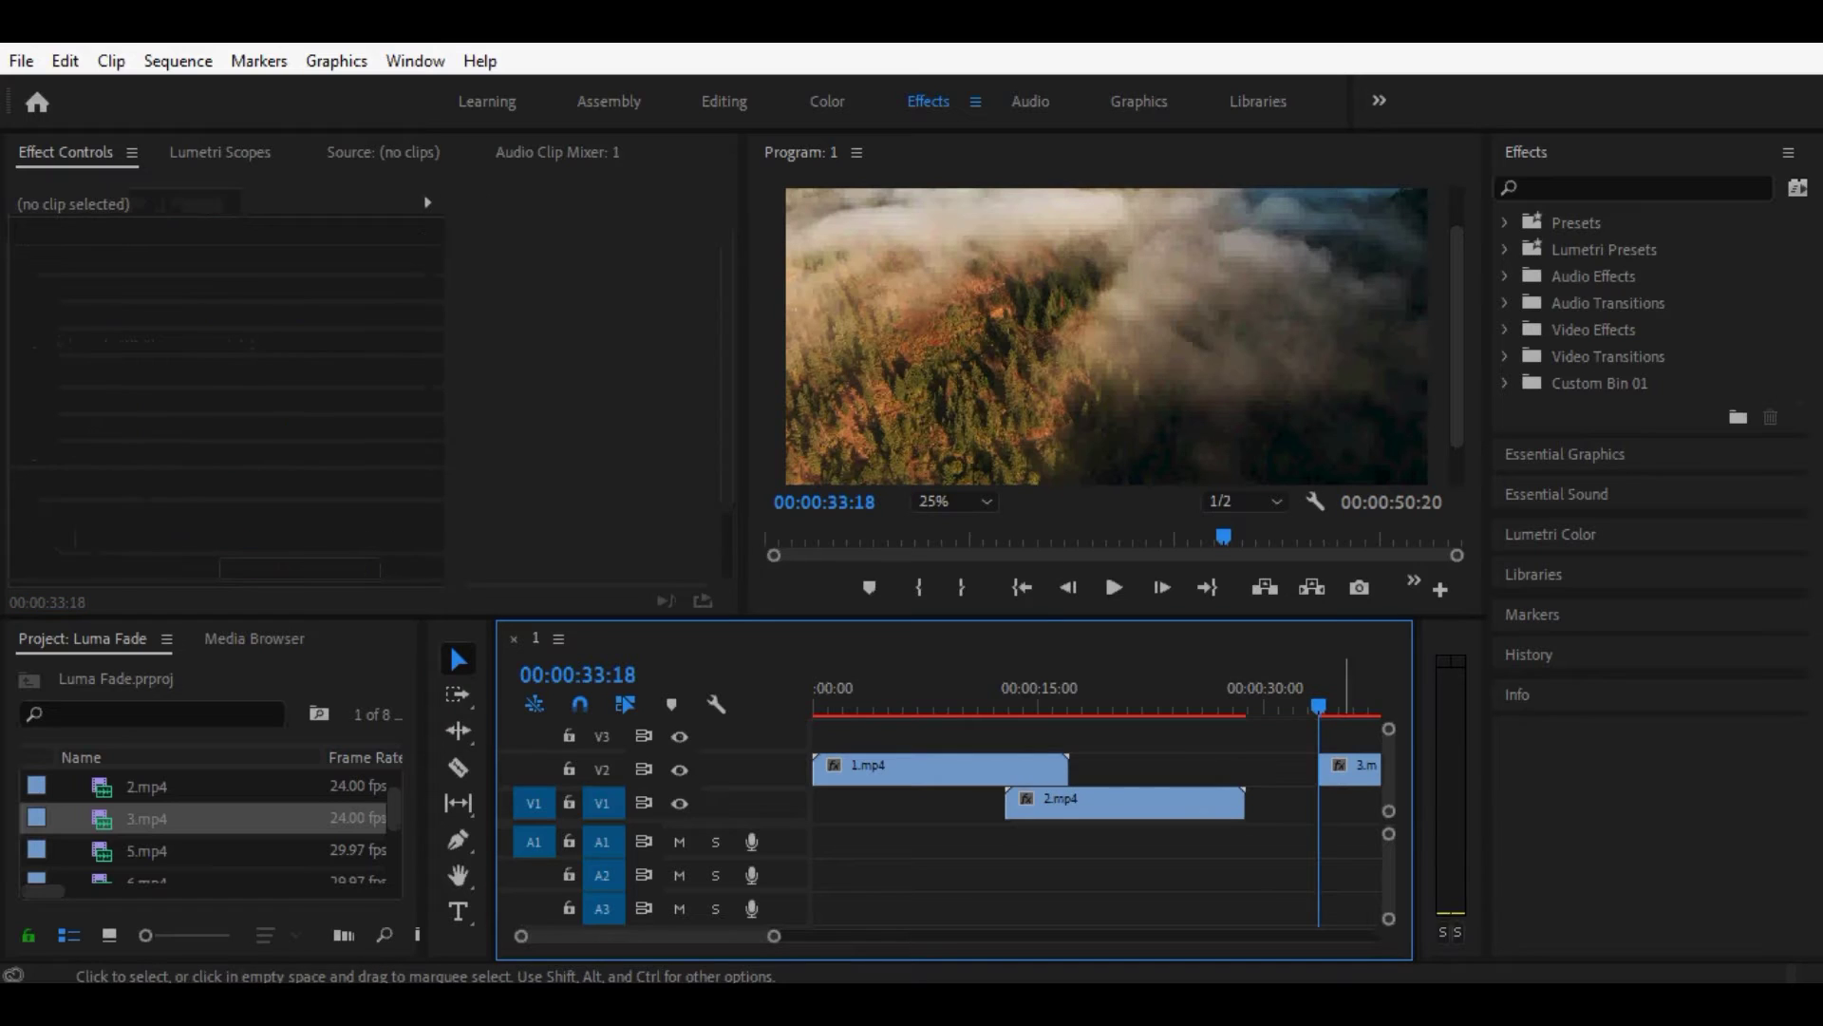
# Move the remaining part of 3.mp4 back over the end of 2.mp4 on track V2 and scrub through the overlap.
pyautogui.moveTo(1352, 767); pyautogui.dragTo(1241, 768)
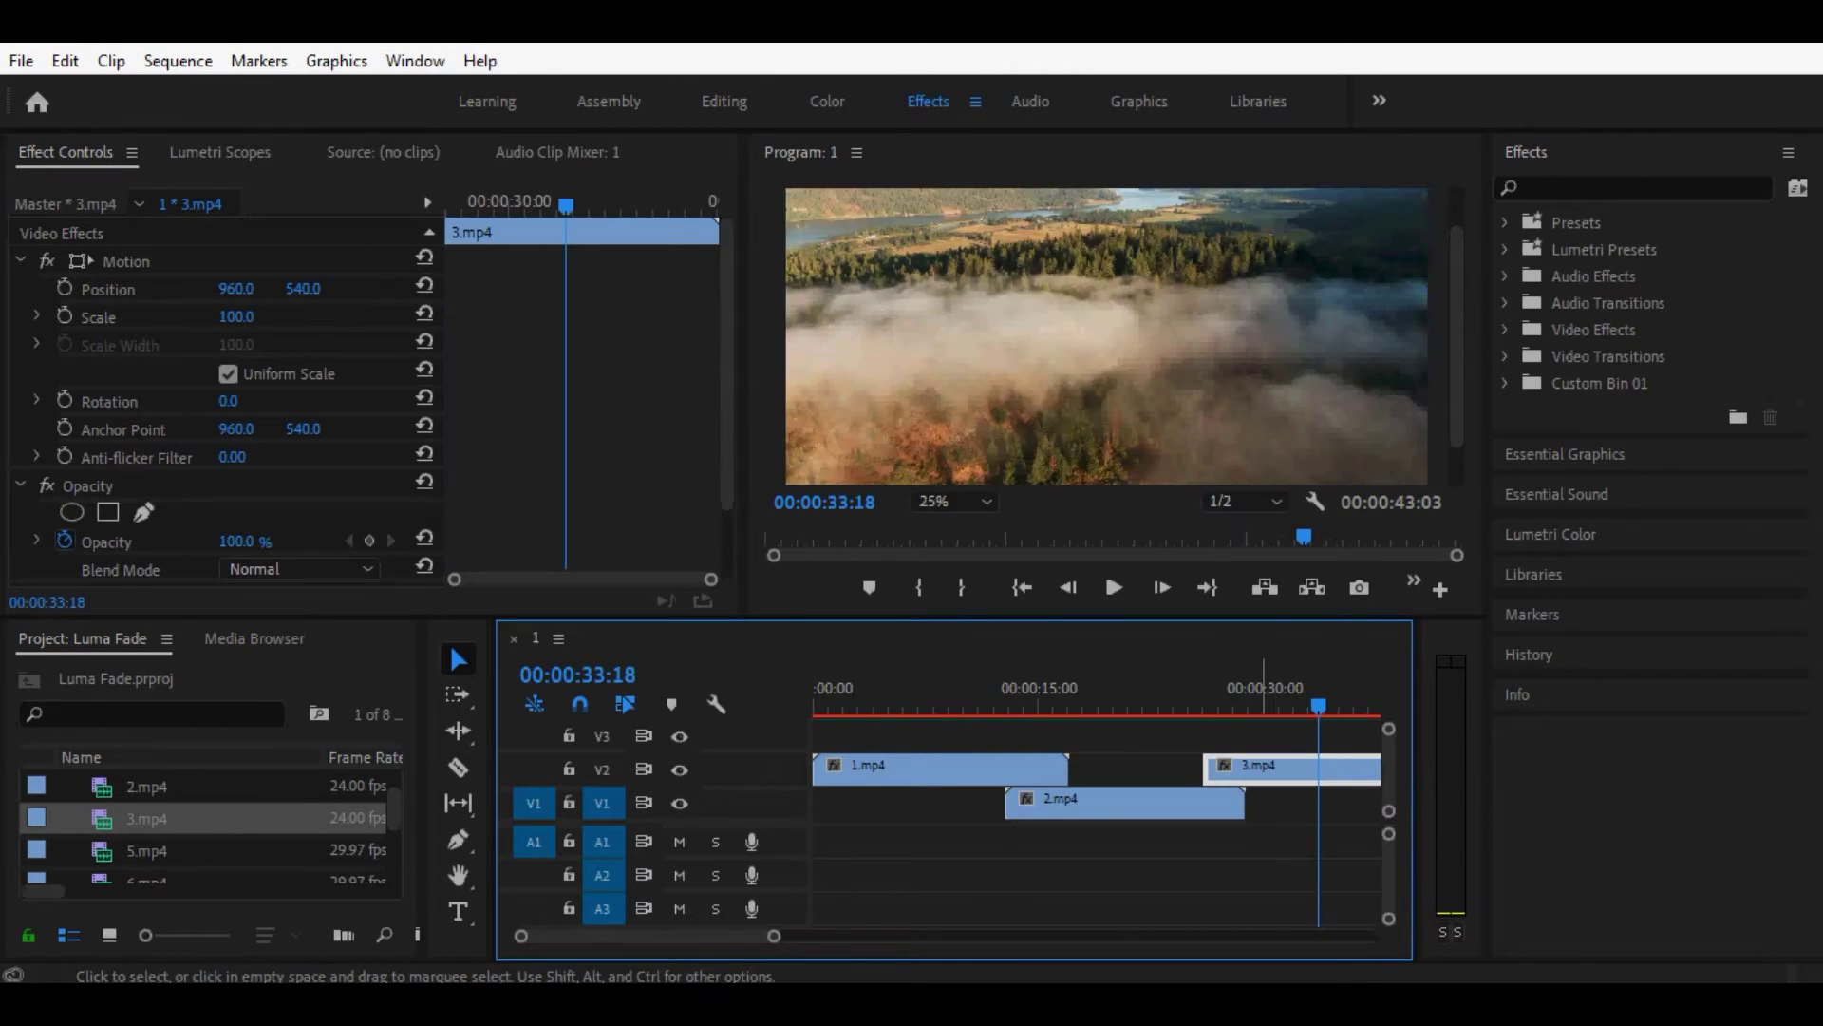
pyautogui.click(1192, 703)
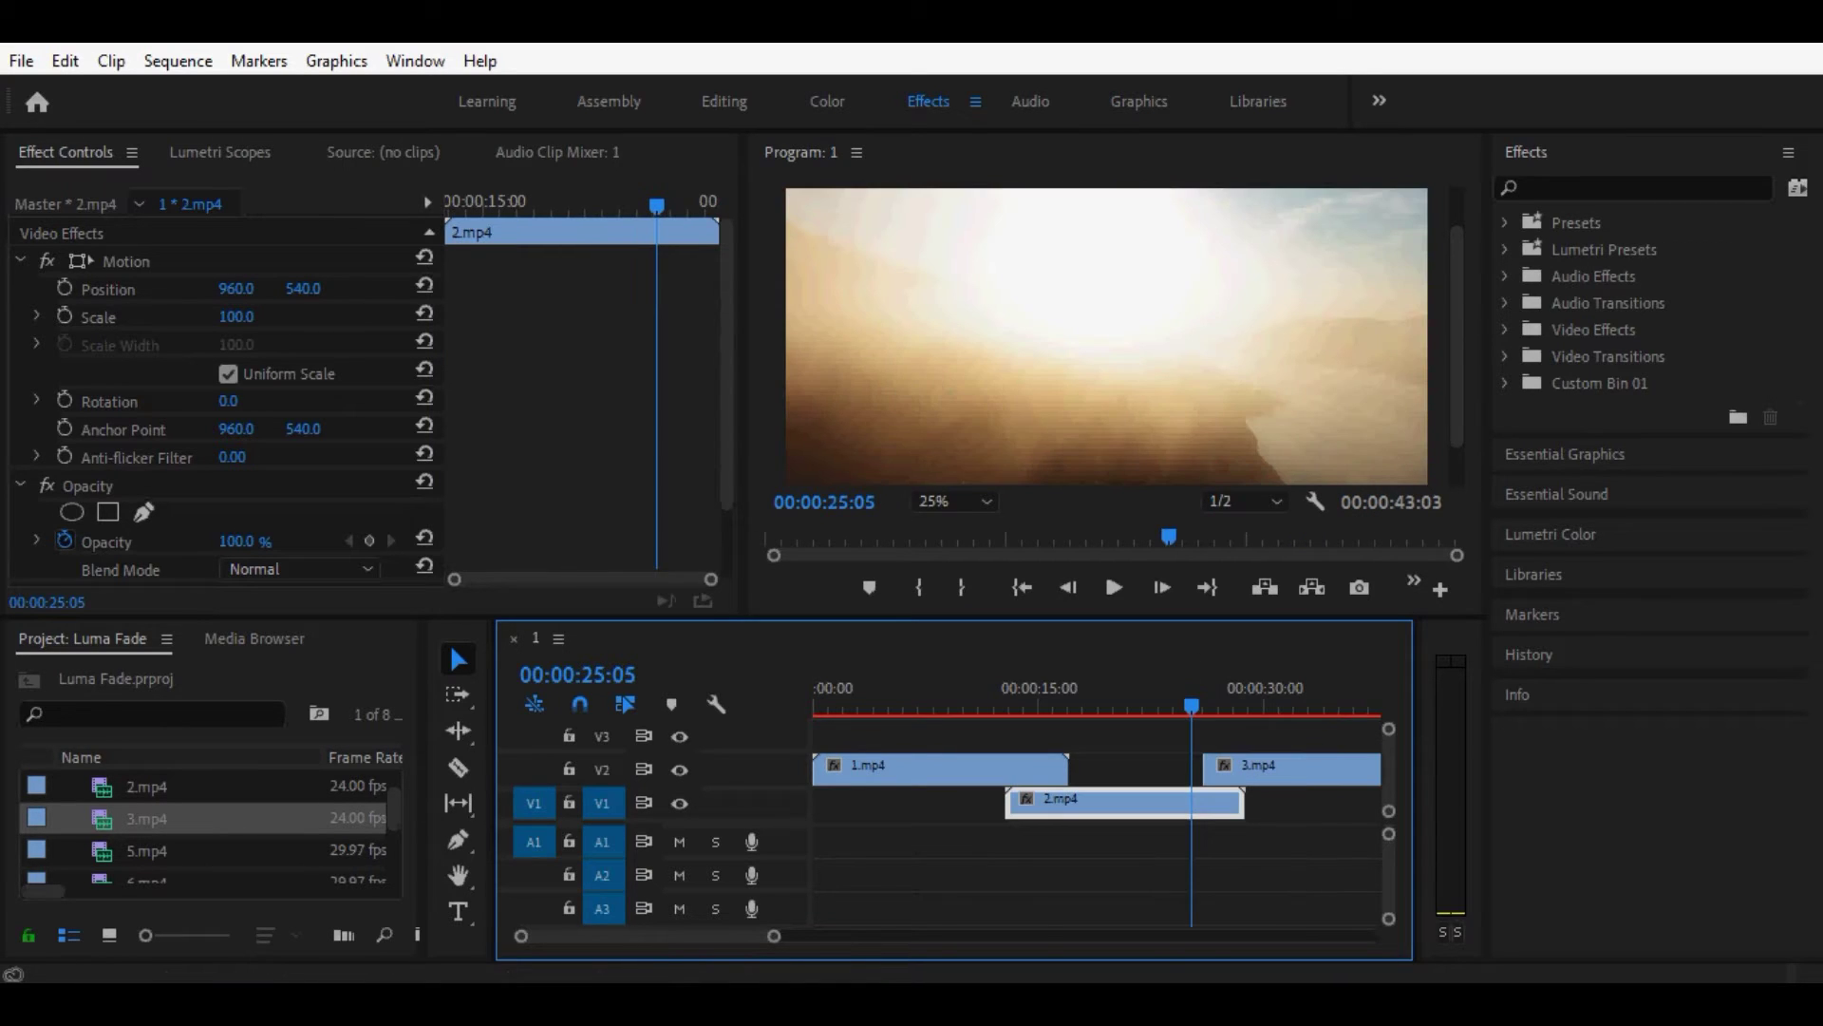
pyautogui.moveTo(1192, 705); pyautogui.dragTo(1264, 706)
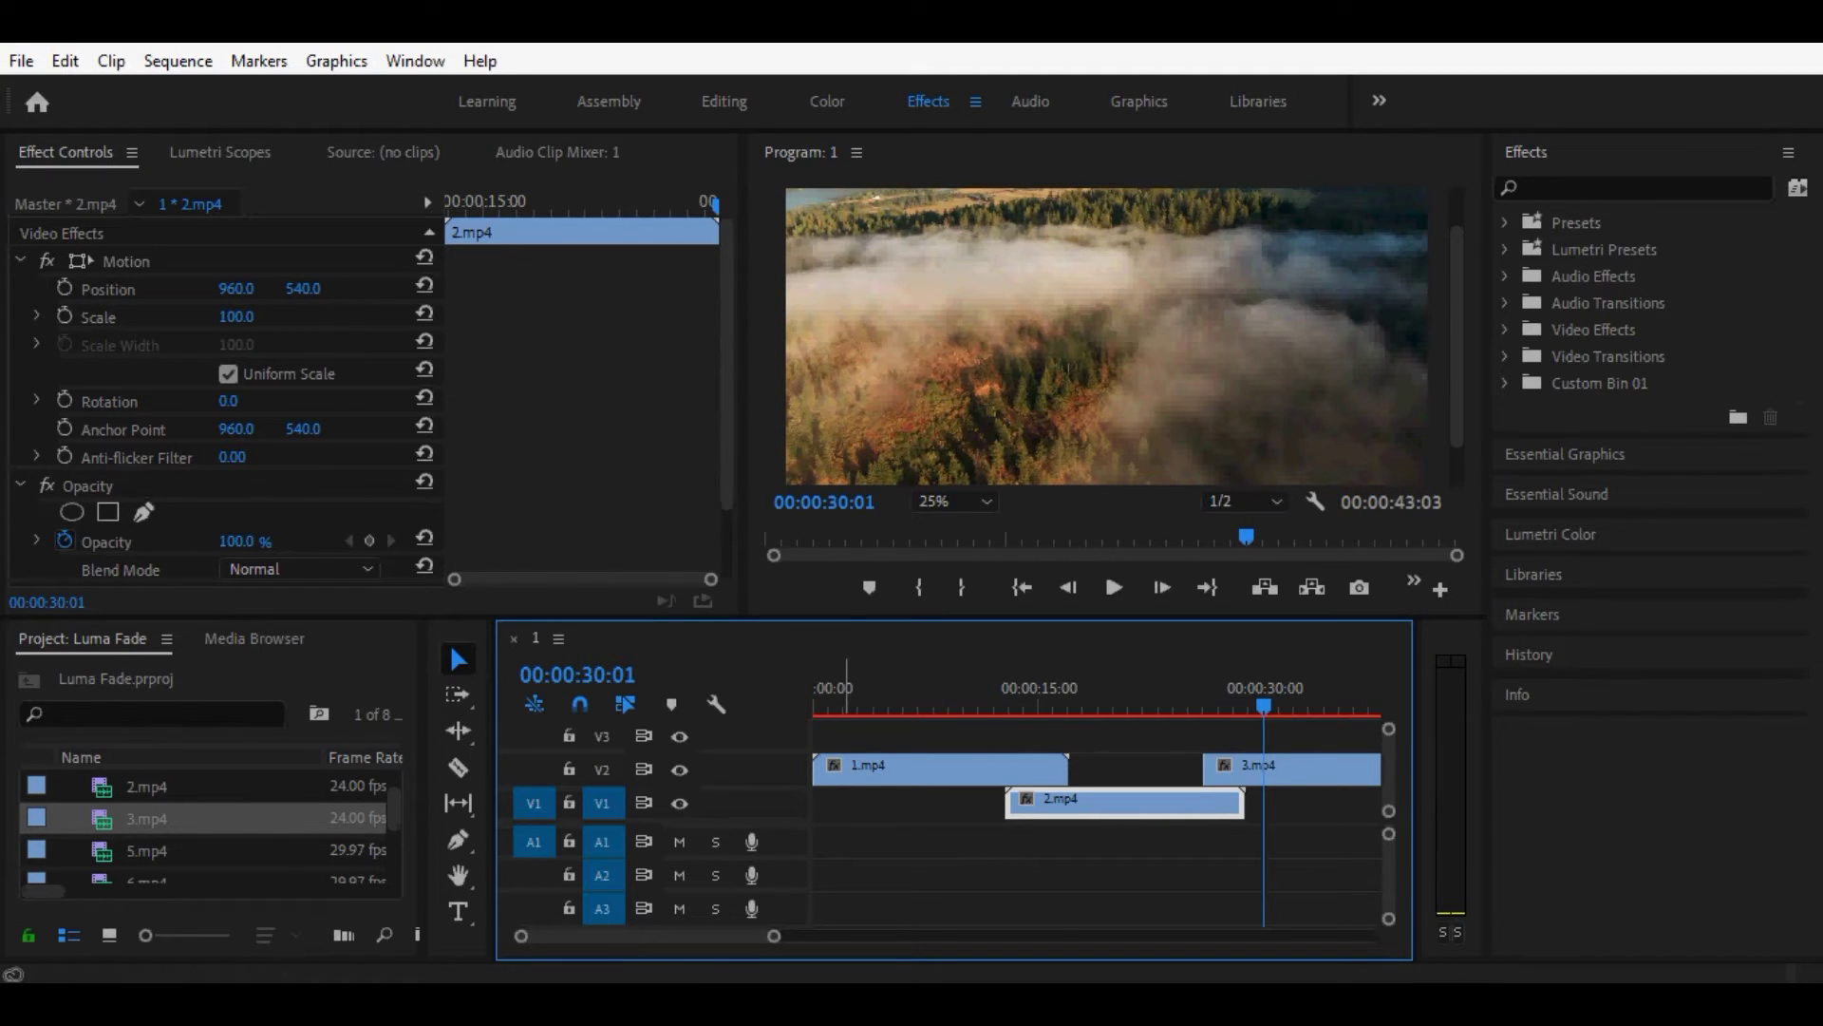
# Shorten 1.mp4 and 3.mp4, shift all clips back to the sequence start, and play the sequence from the beginning.
pyautogui.click(458, 768)
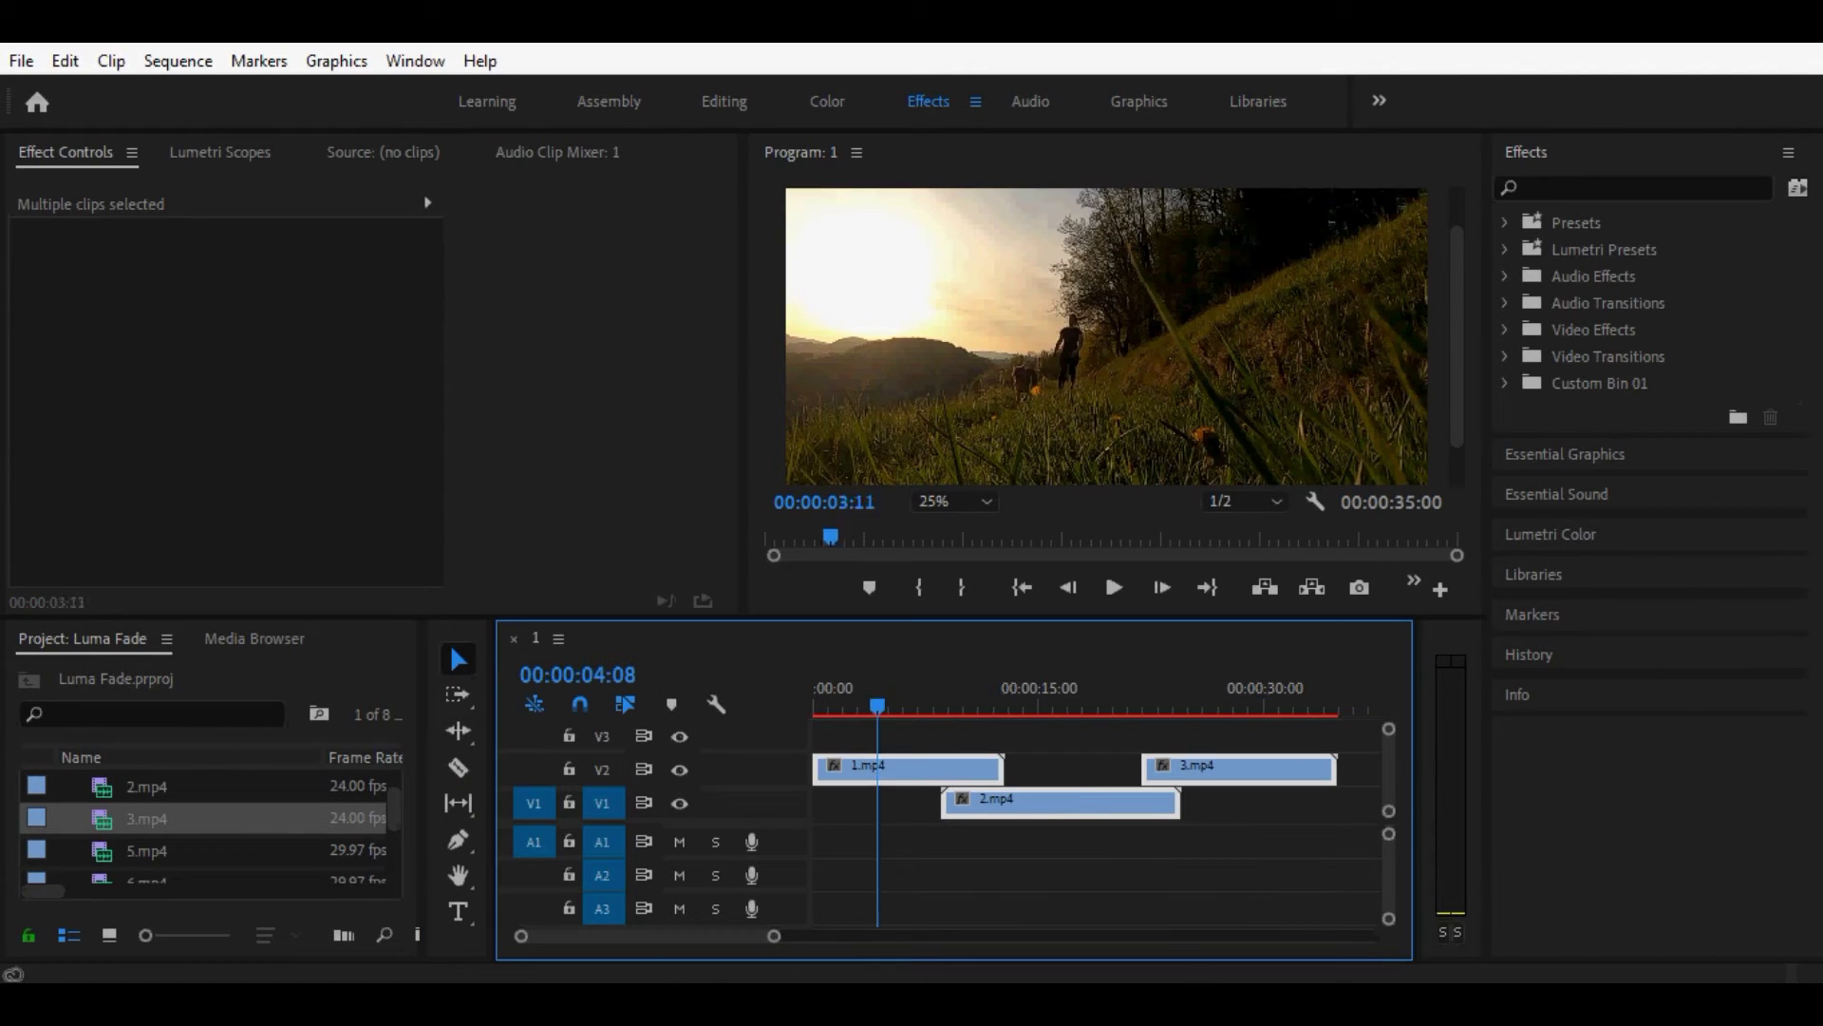
pyautogui.press('Home')
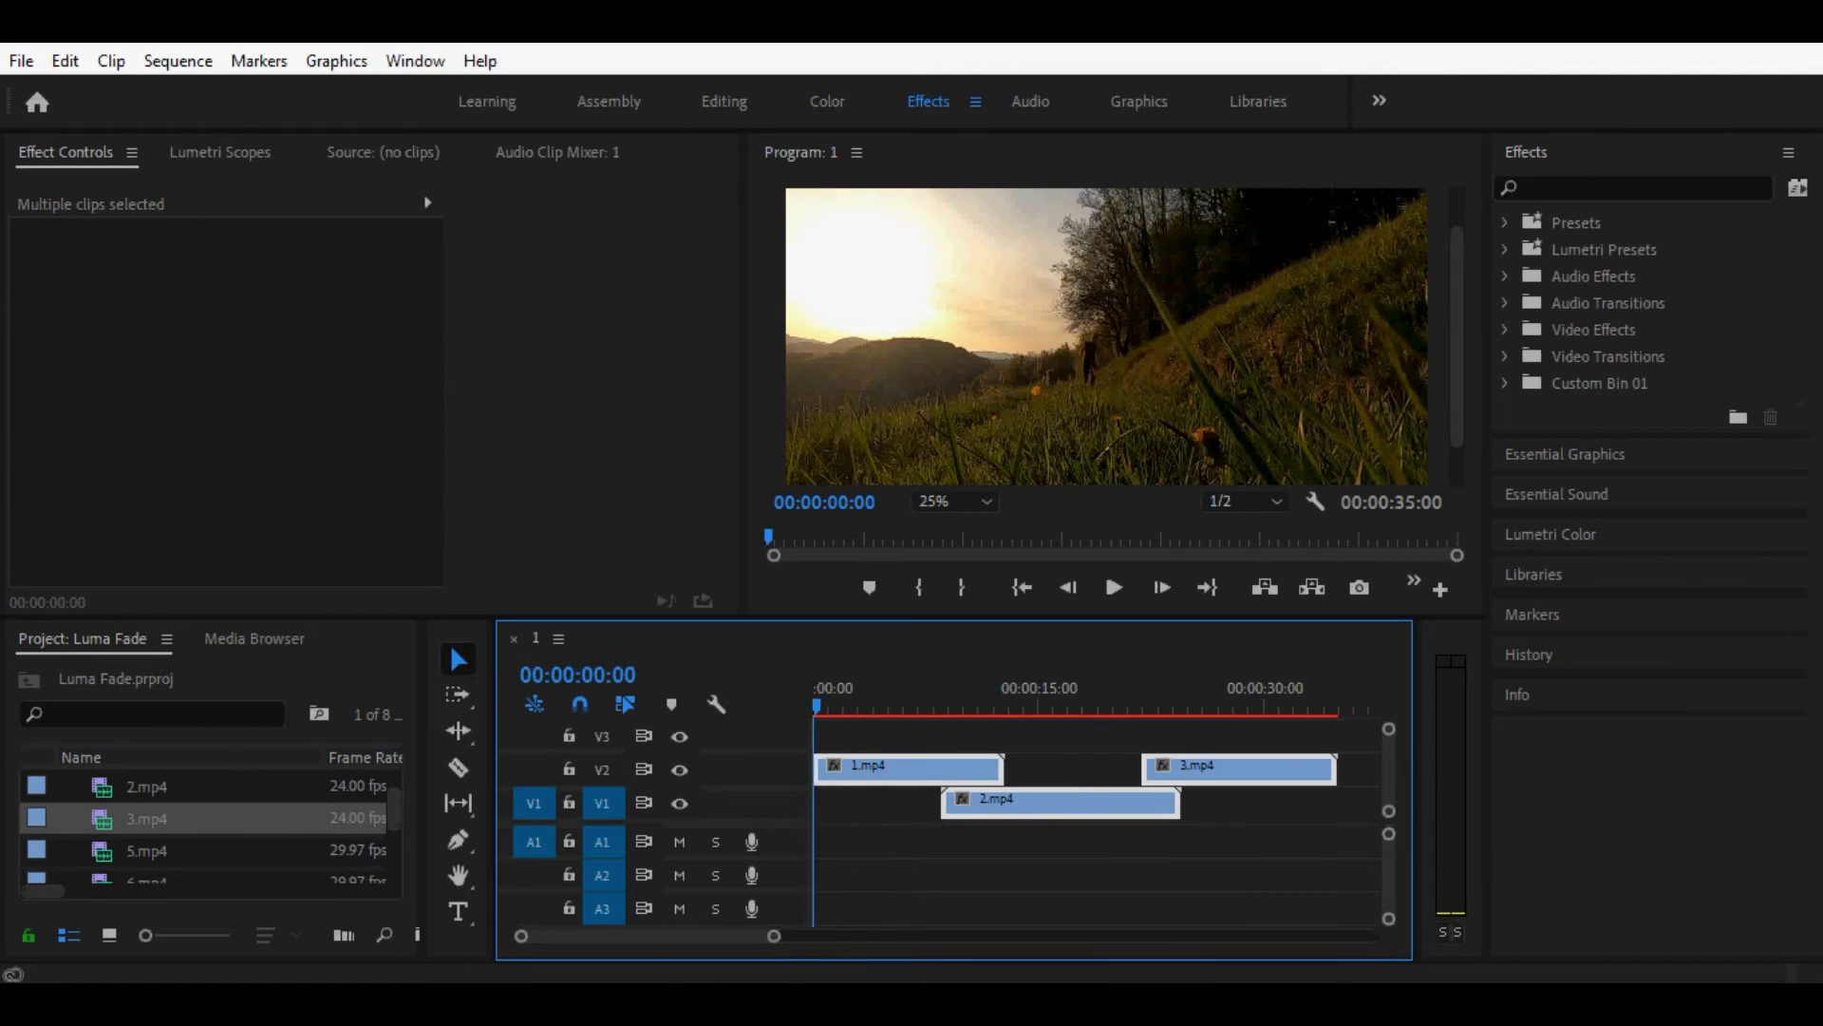
pyautogui.press('space')
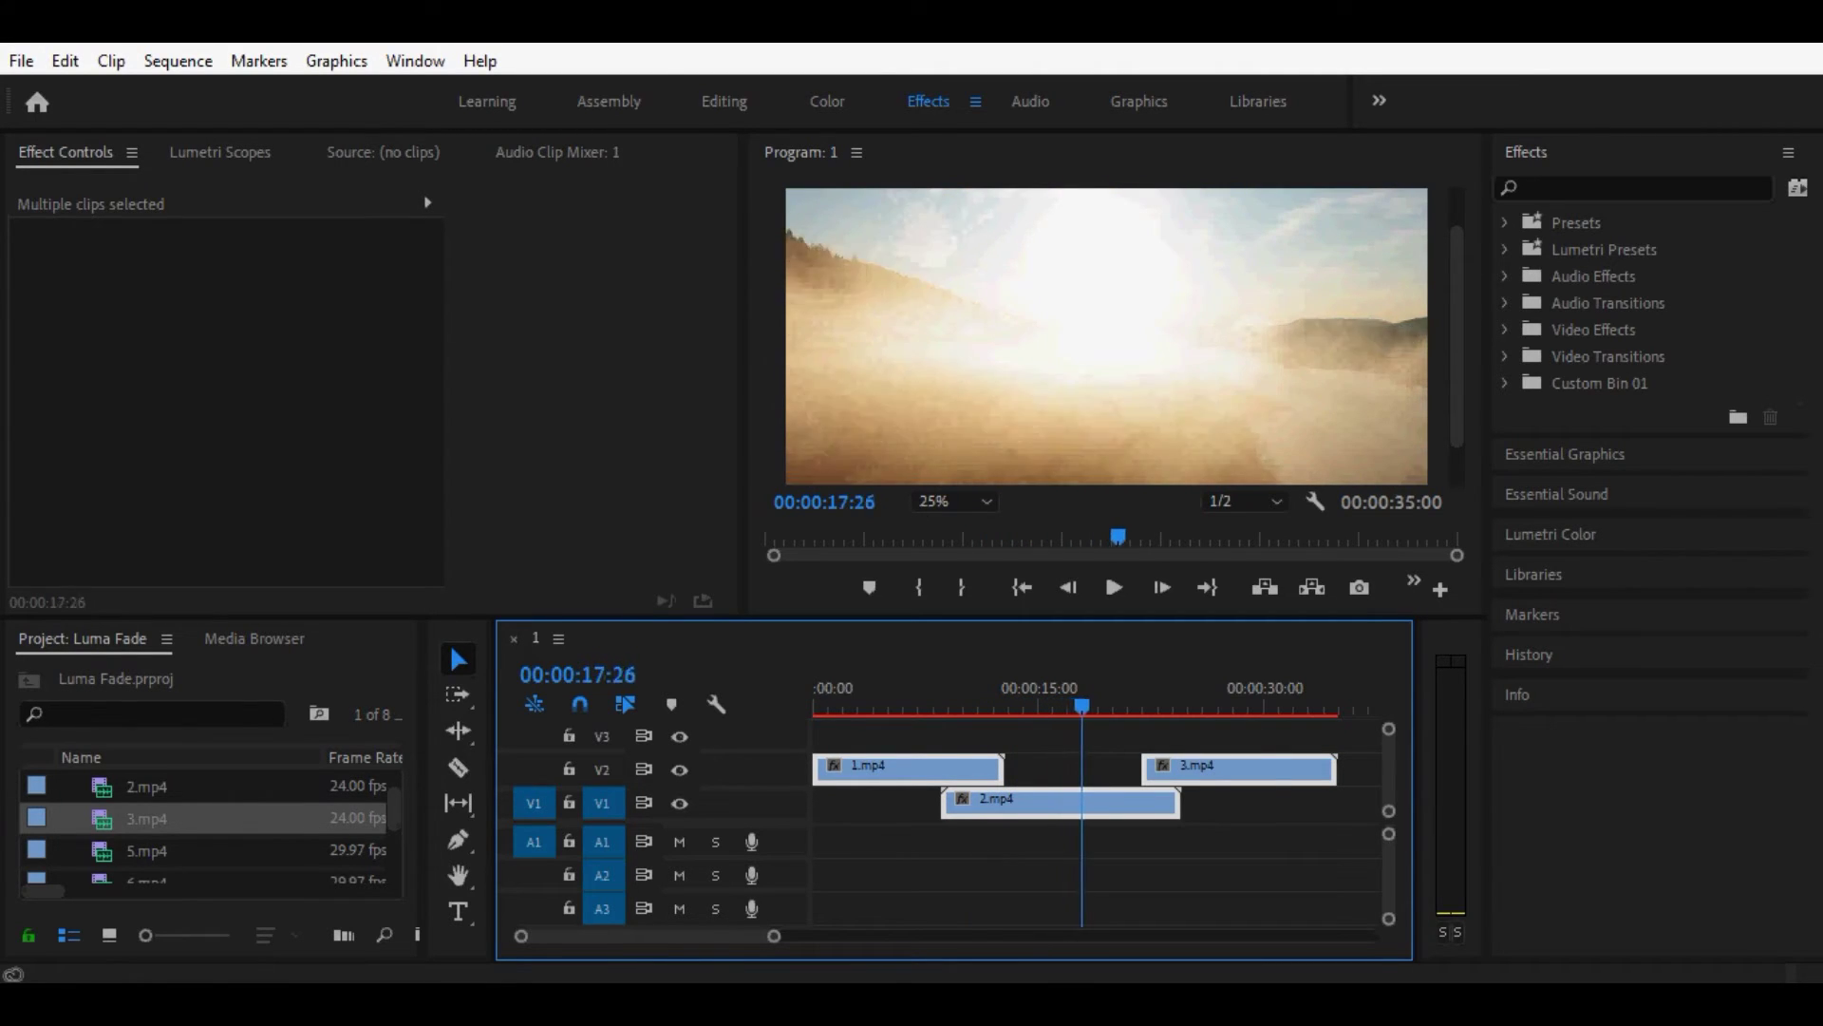
# Move 3.mp4 earlier on V2 to start about one second before 00:00:20:29, lengthening its overlap with 2.mp4.
pyautogui.moveTo(1081, 706); pyautogui.dragTo(1127, 705)
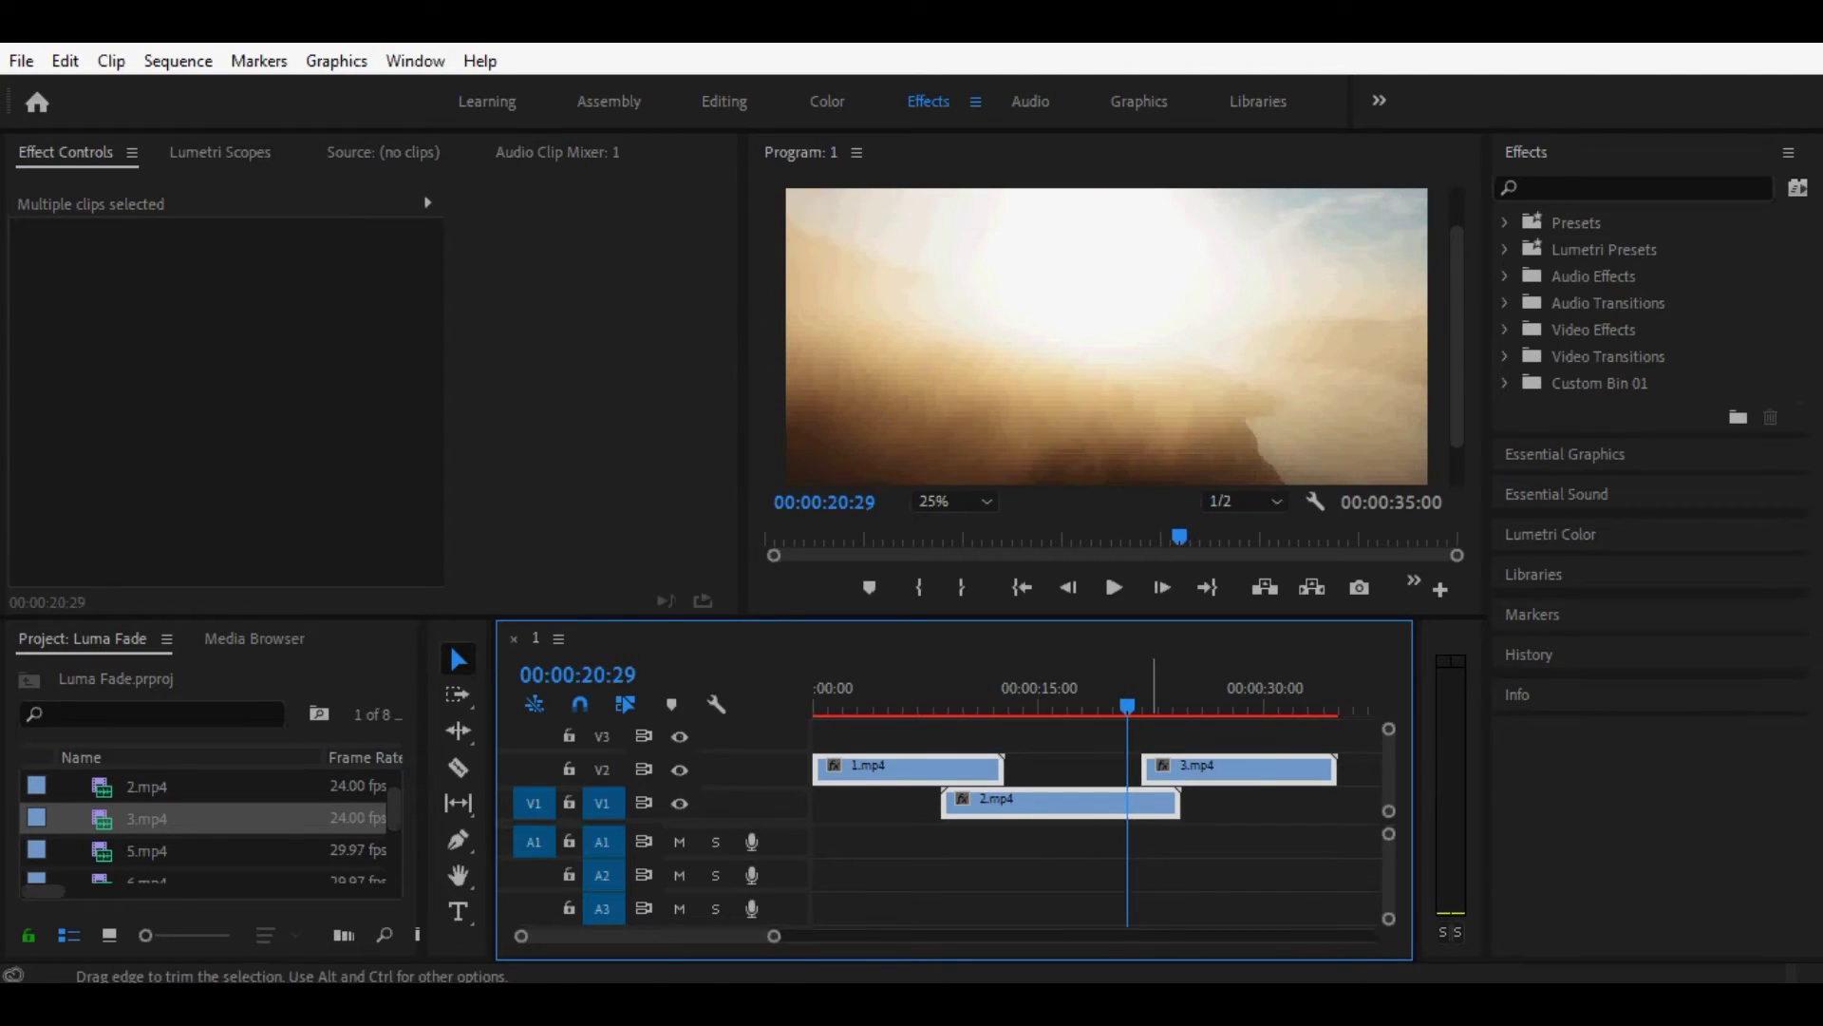
pyautogui.moveTo(1166, 803); pyautogui.dragTo(1185, 774)
pyautogui.click(1260, 816)
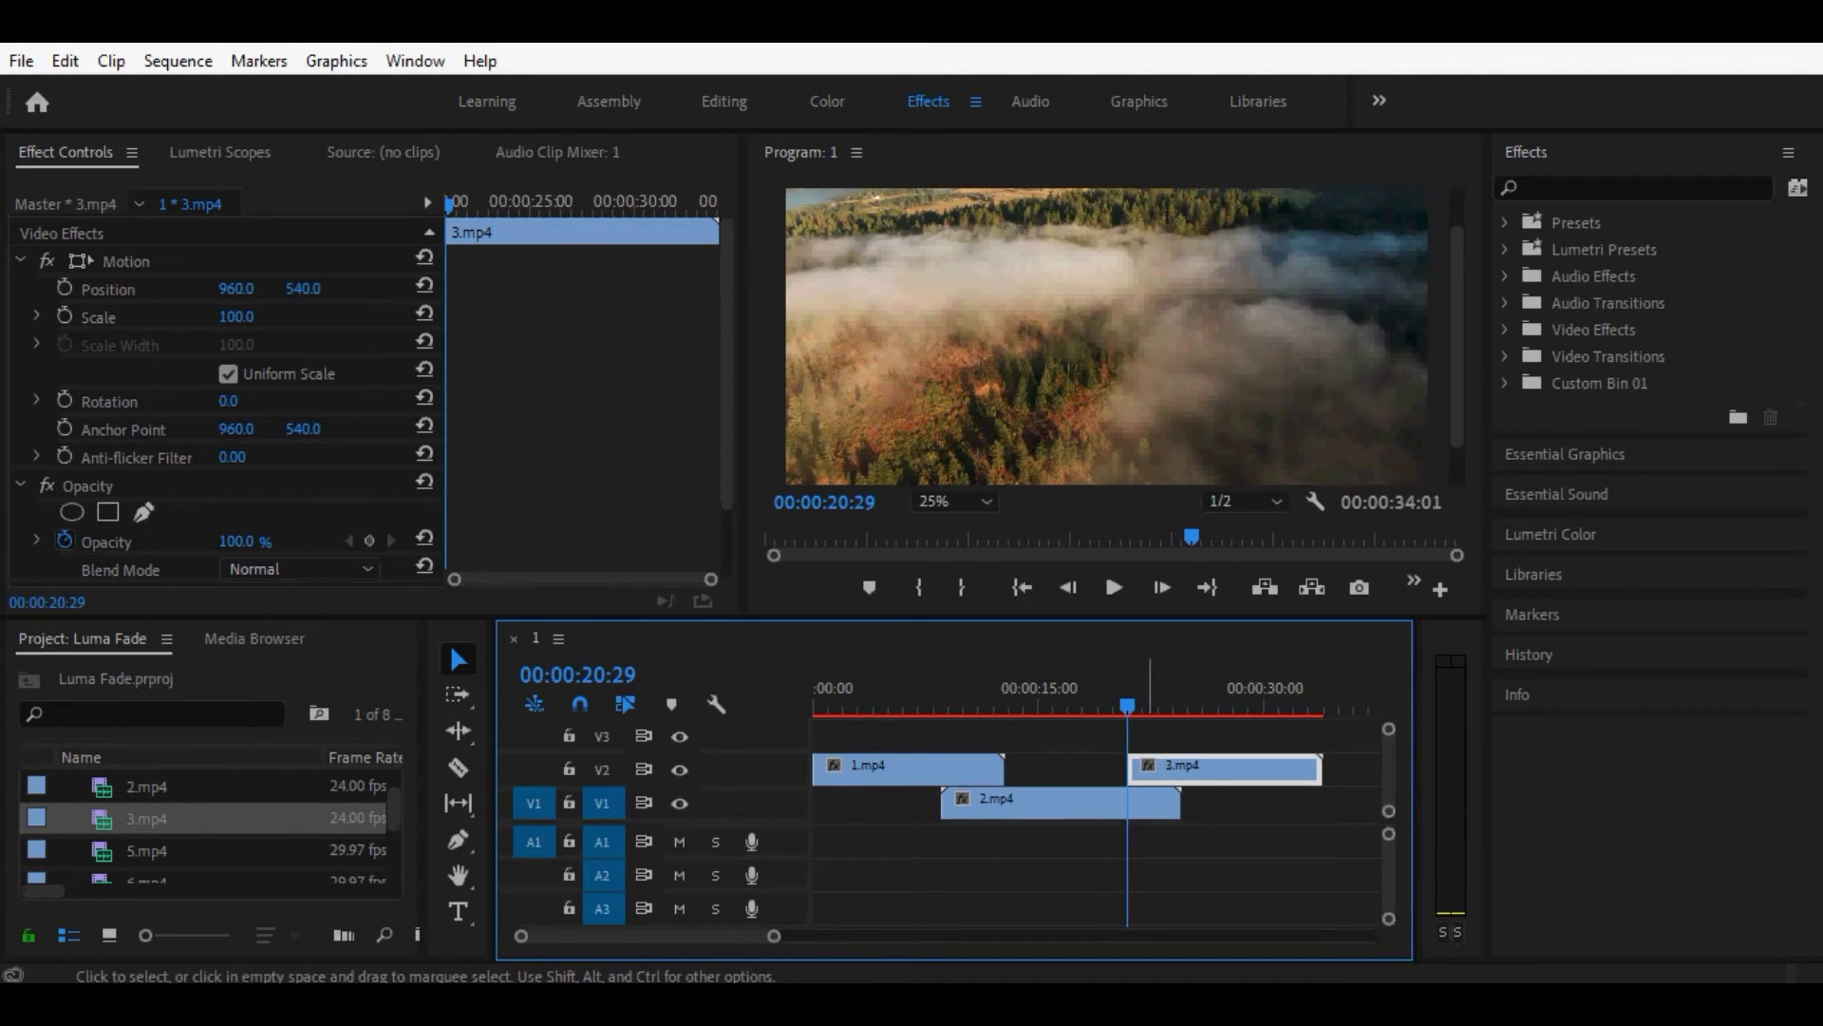
pyautogui.moveTo(1154, 771); pyautogui.dragTo(1137, 771)
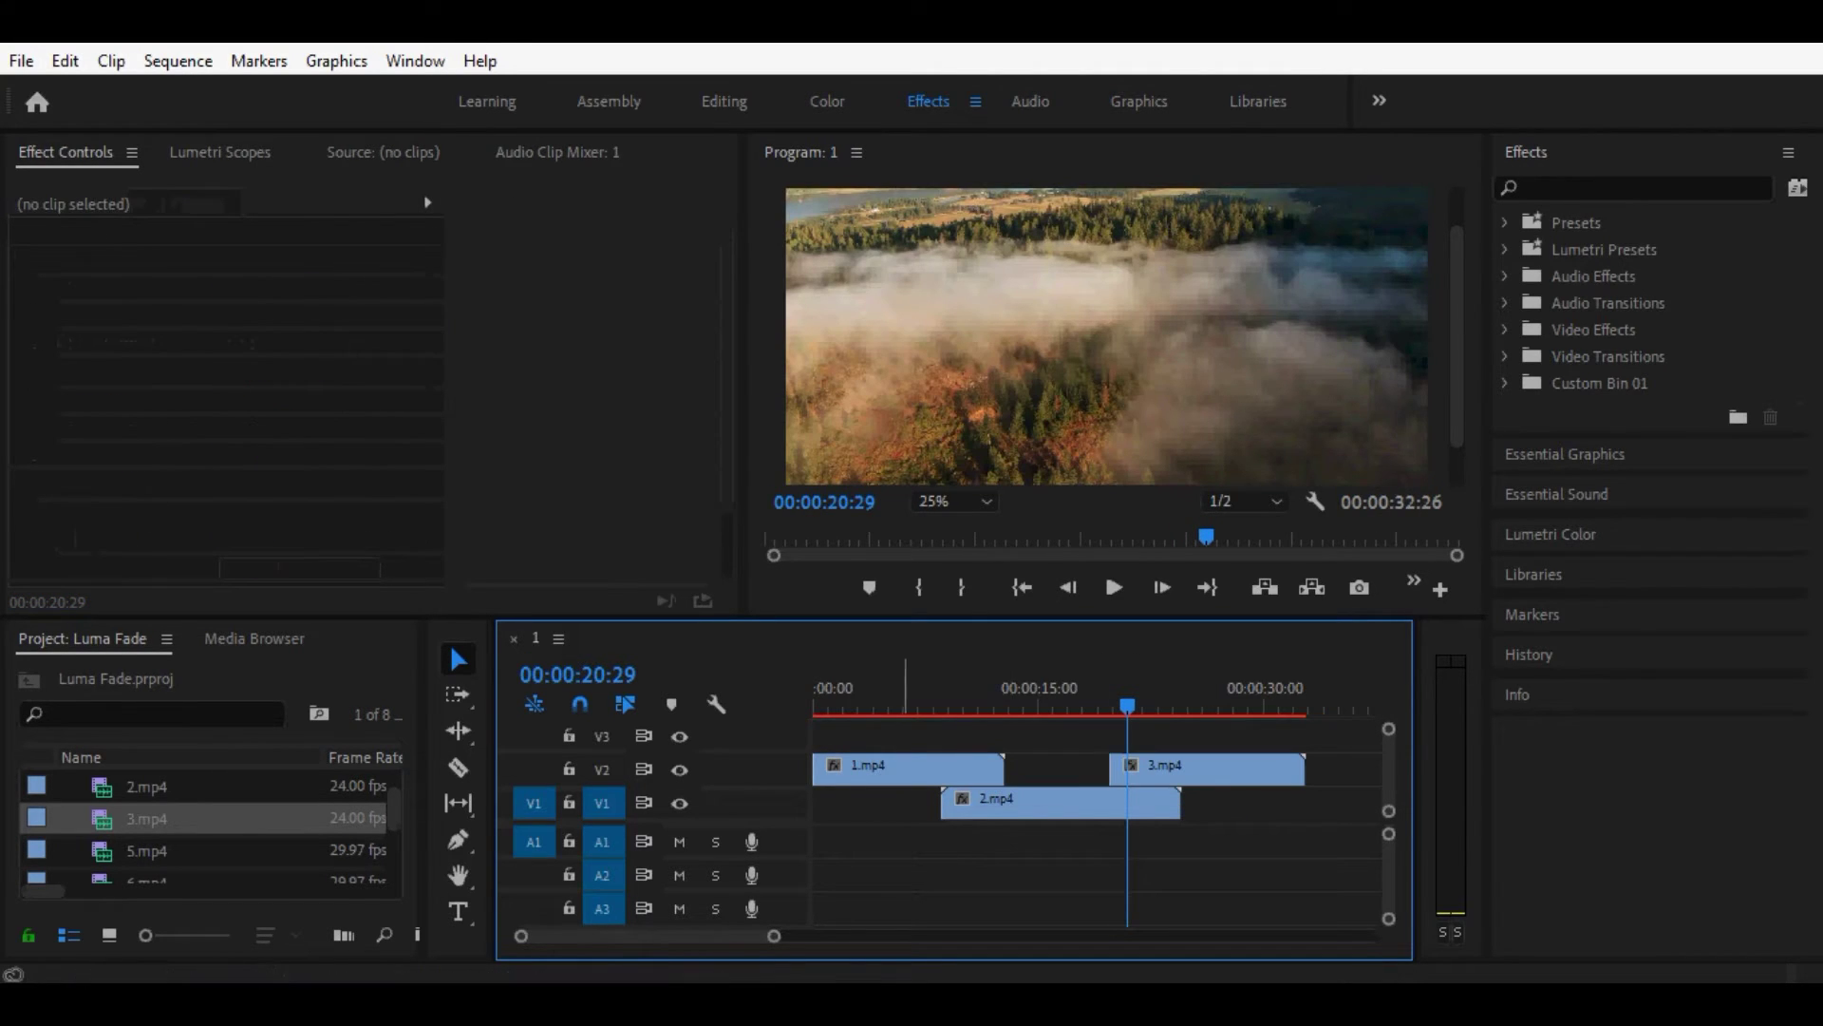
# Apply the Gradient Wipe video effect to 1.mp4 and place the playhead at 00:00:08:13, where 2.mp4 begins.
pyautogui.moveTo(898, 698); pyautogui.dragTo(815, 698)
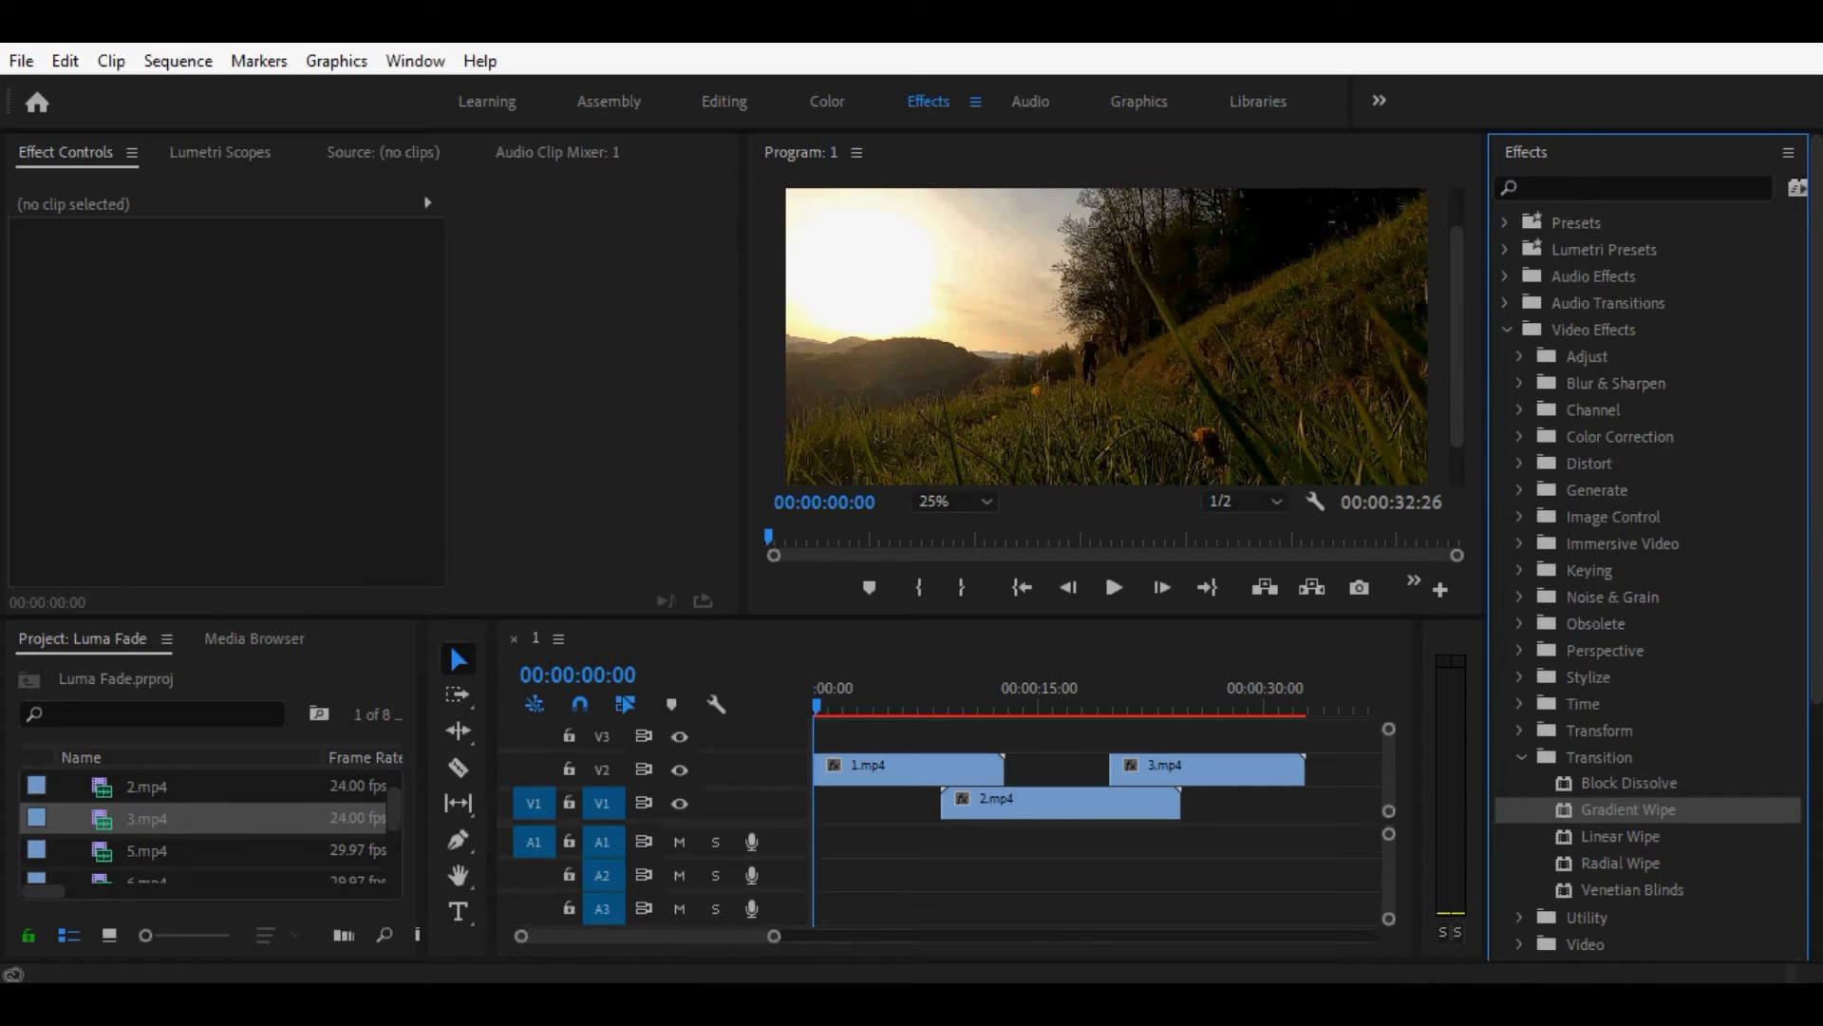
pyautogui.moveTo(1628, 810); pyautogui.dragTo(972, 771)
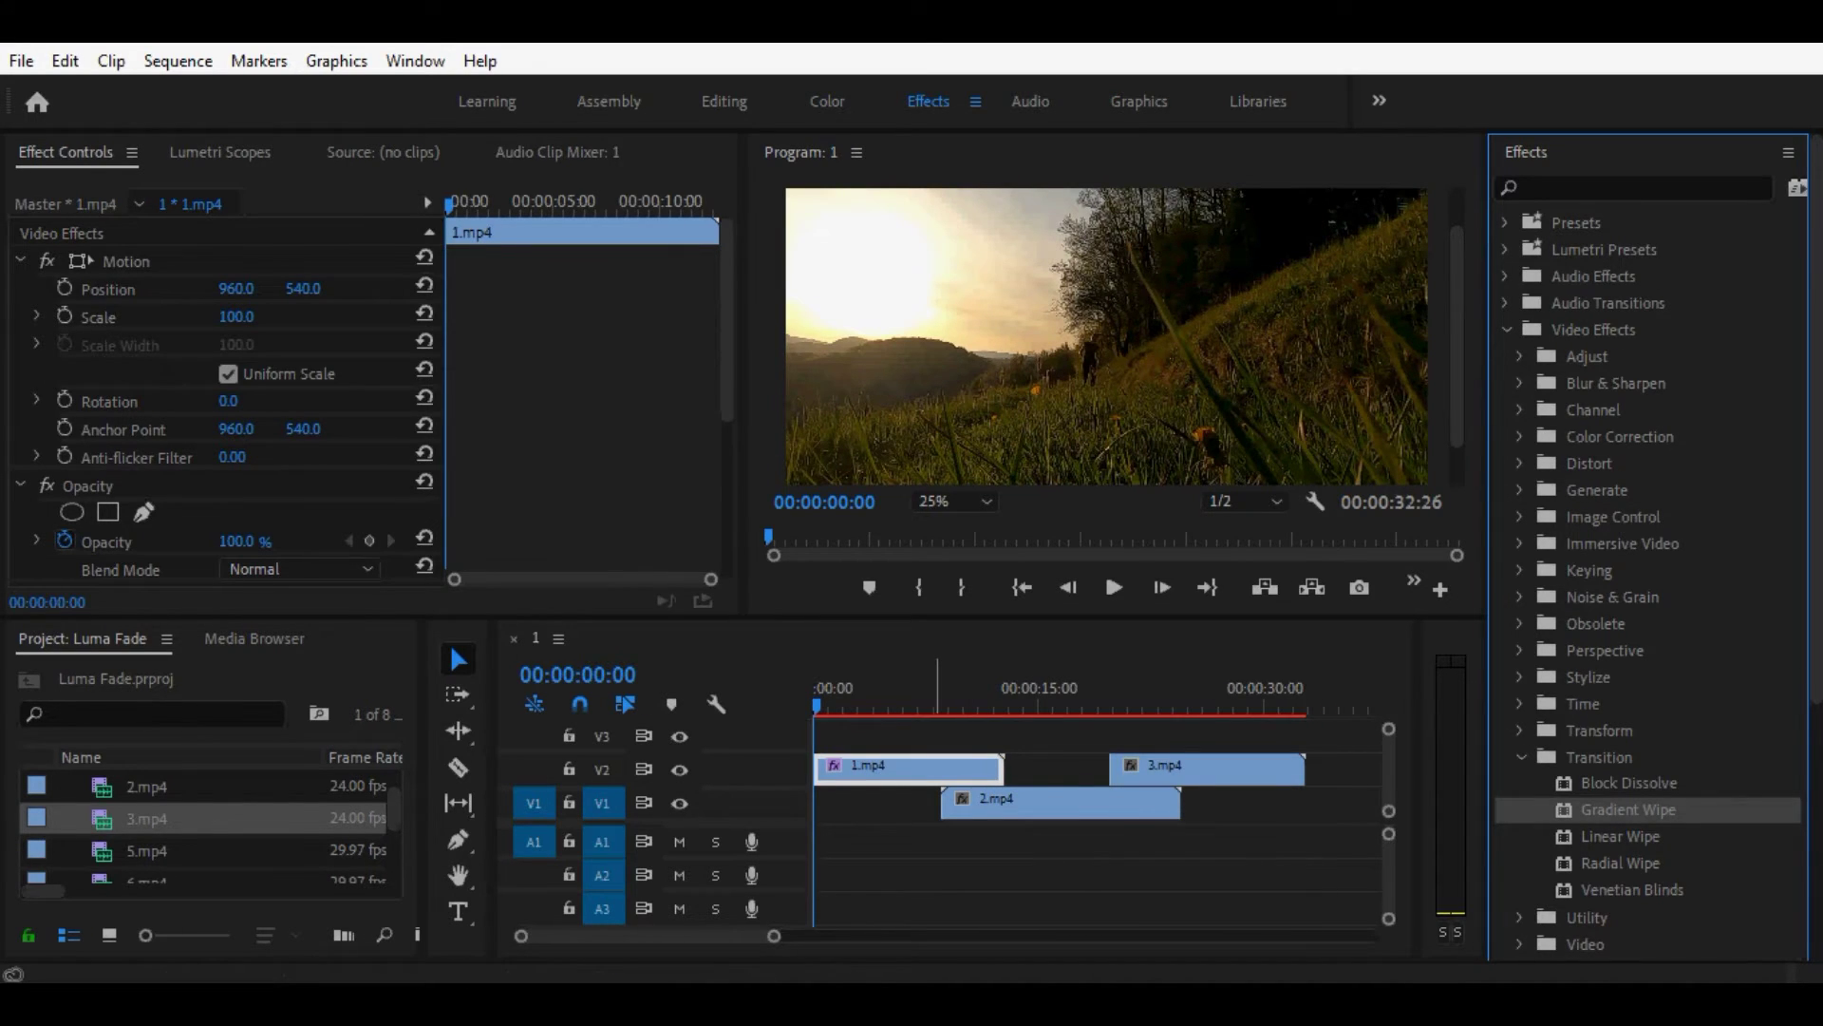
pyautogui.click(934, 707)
pyautogui.moveTo(934, 708); pyautogui.dragTo(939, 707)
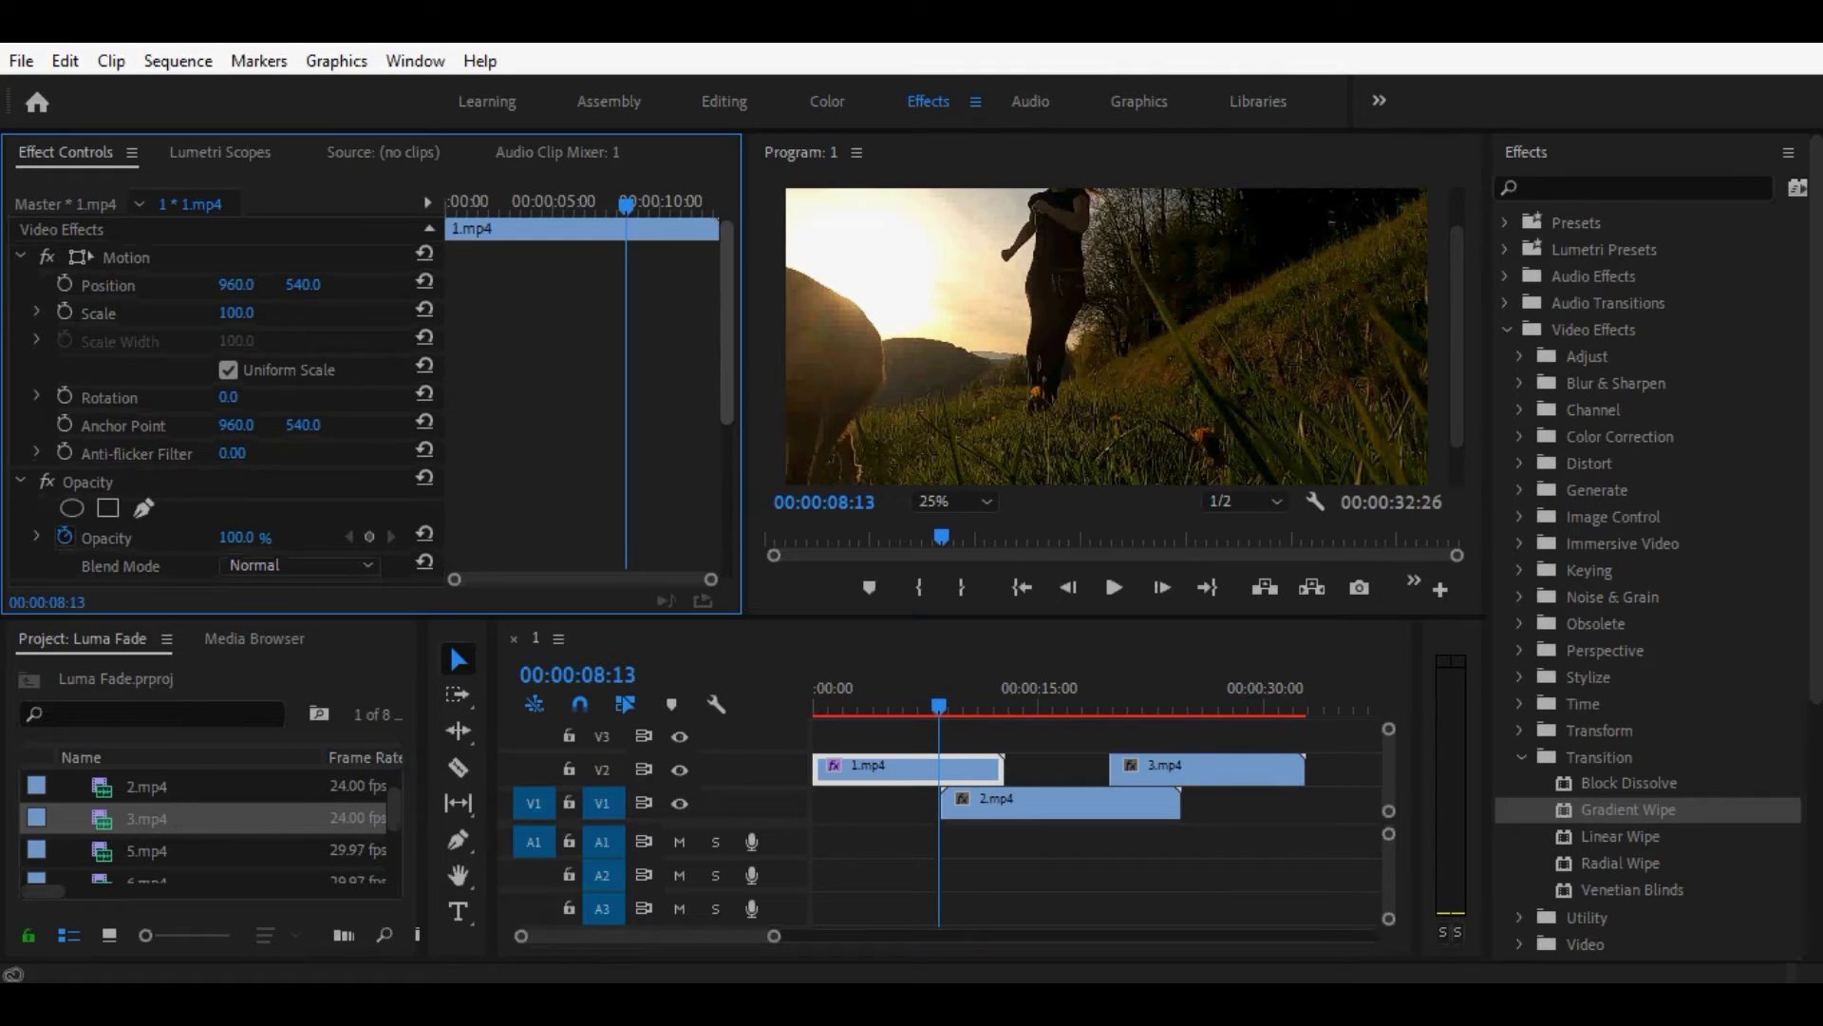
pyautogui.scroll(-6, 228, 398)
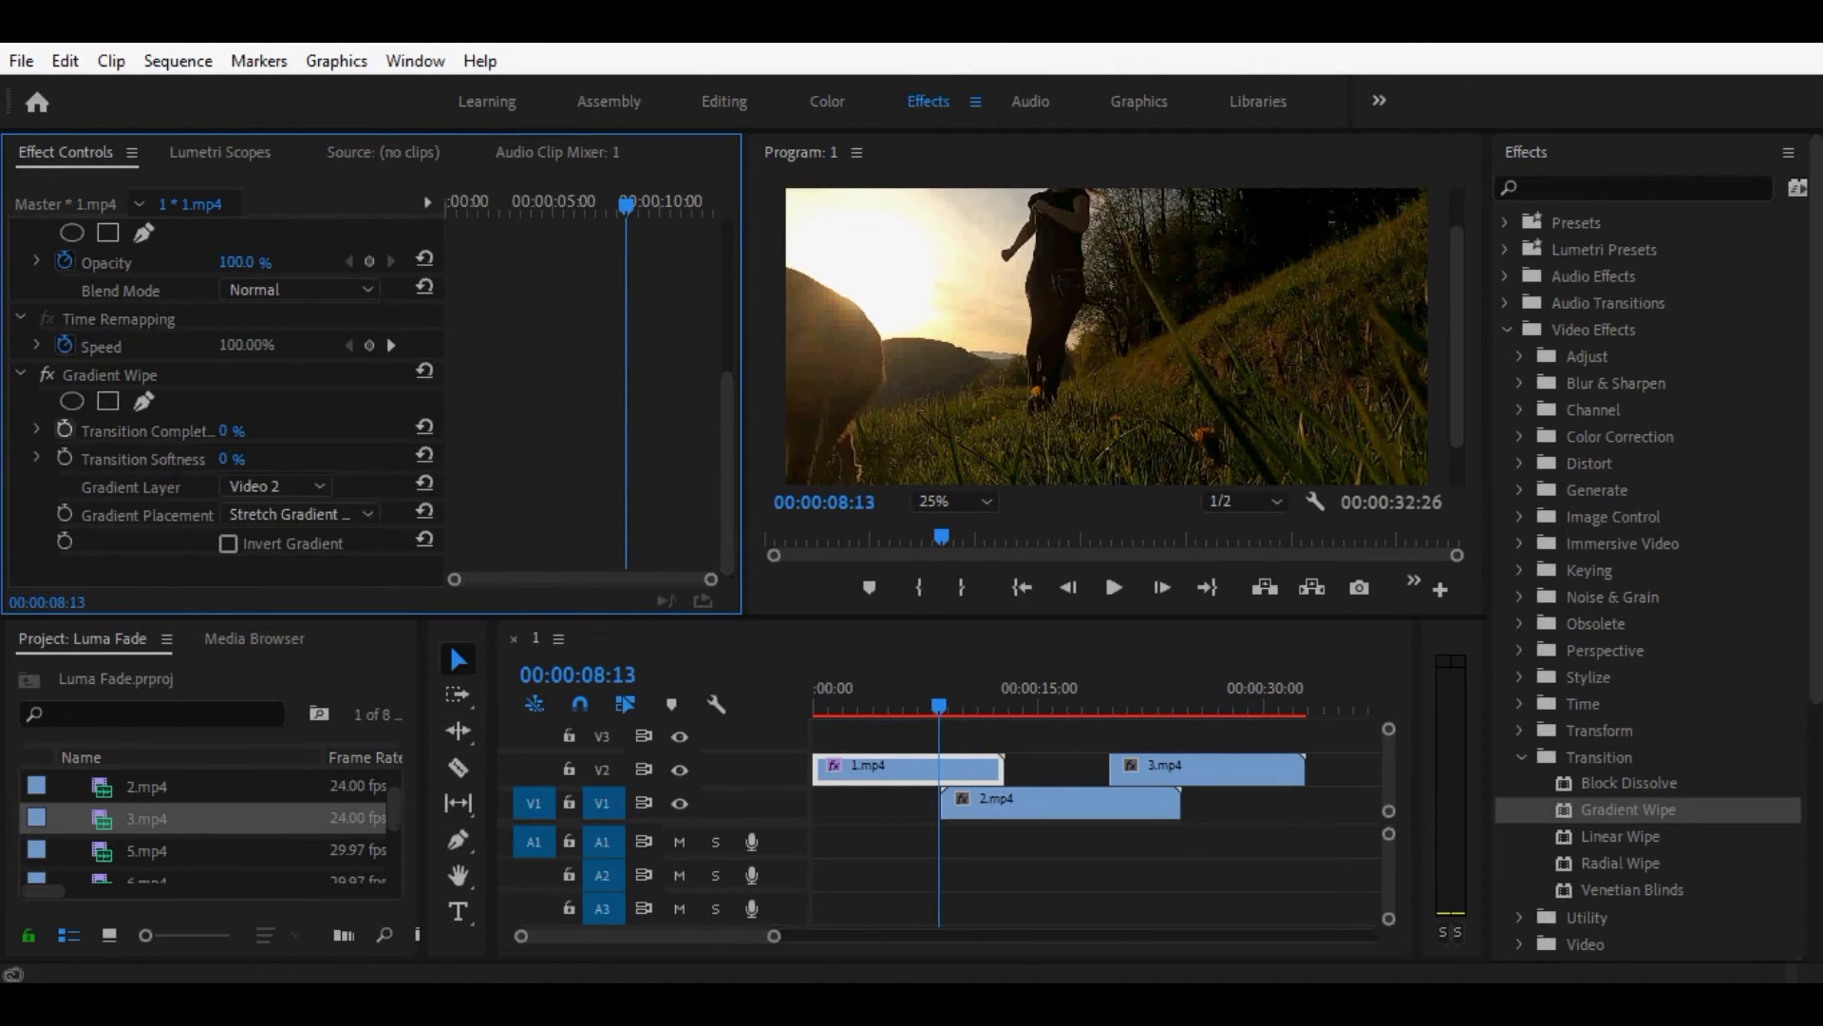
# Keyframe 1.mp4's Gradient Wipe Transition Completion at 0% at 00:00:08:13 and set Transition Softness to 60%.
pyautogui.click(64, 430)
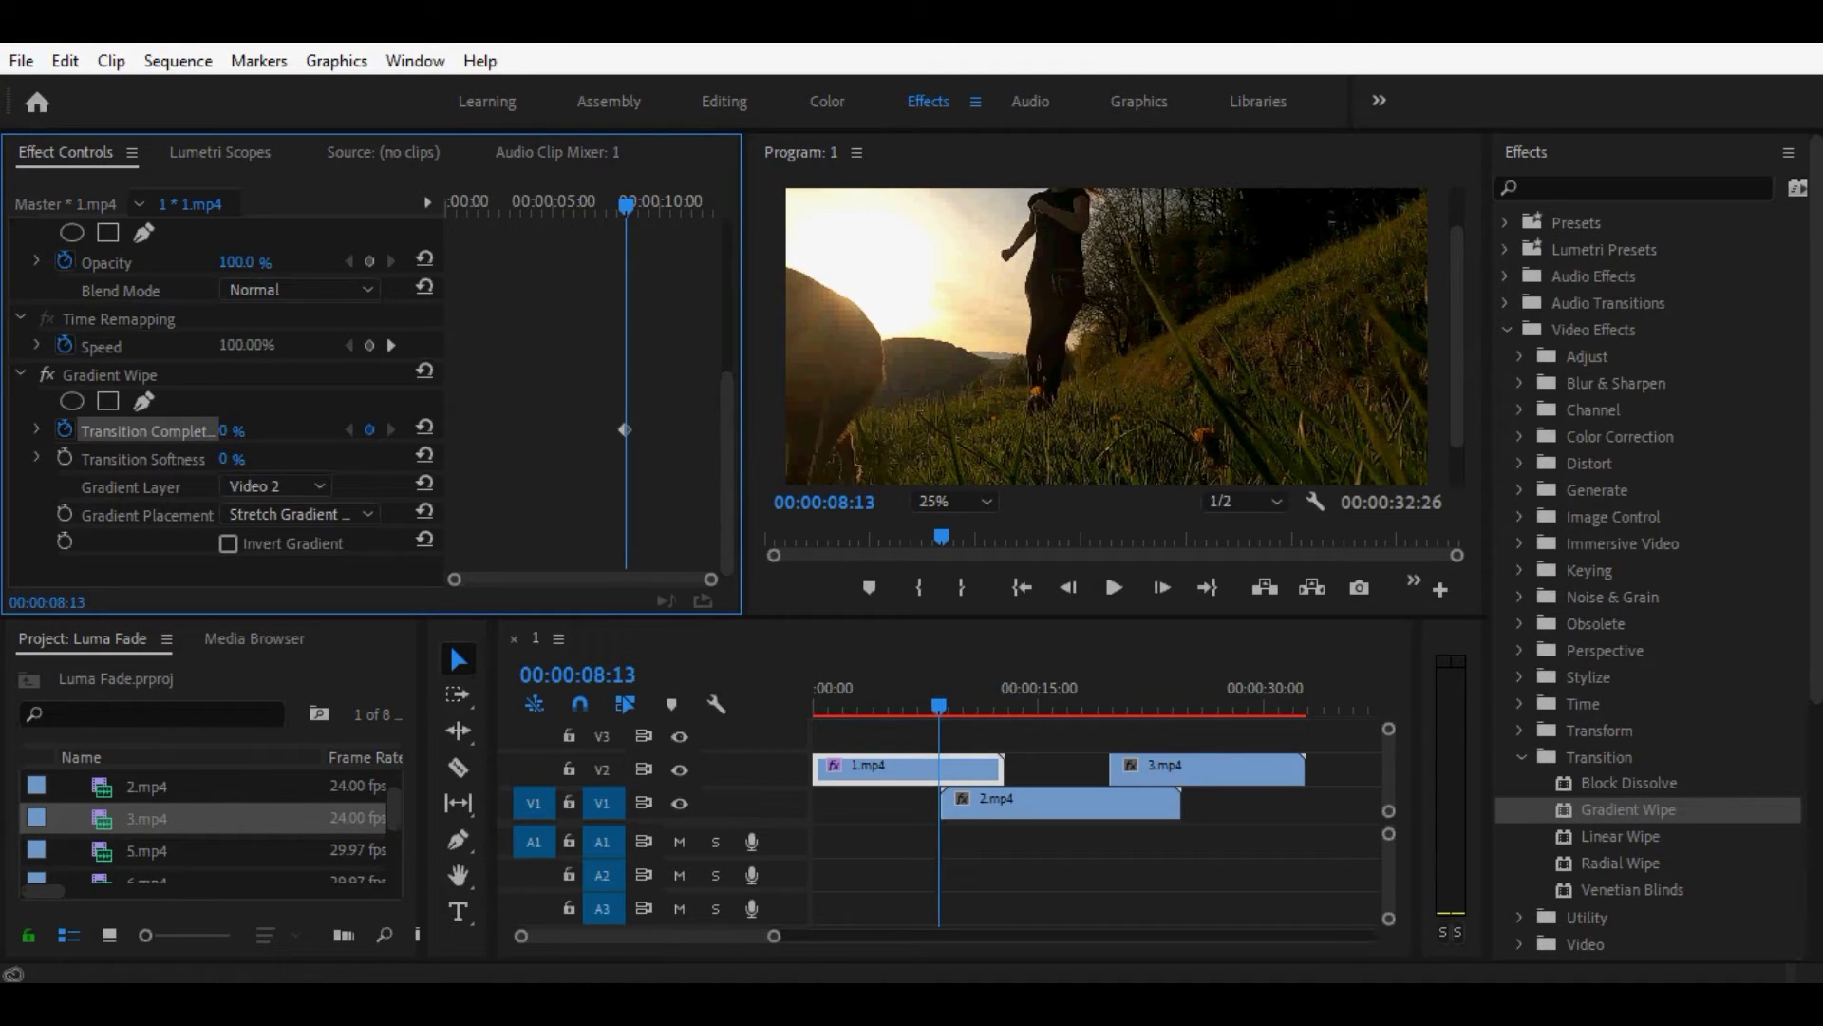
pyautogui.click(228, 457)
pyautogui.click(232, 429)
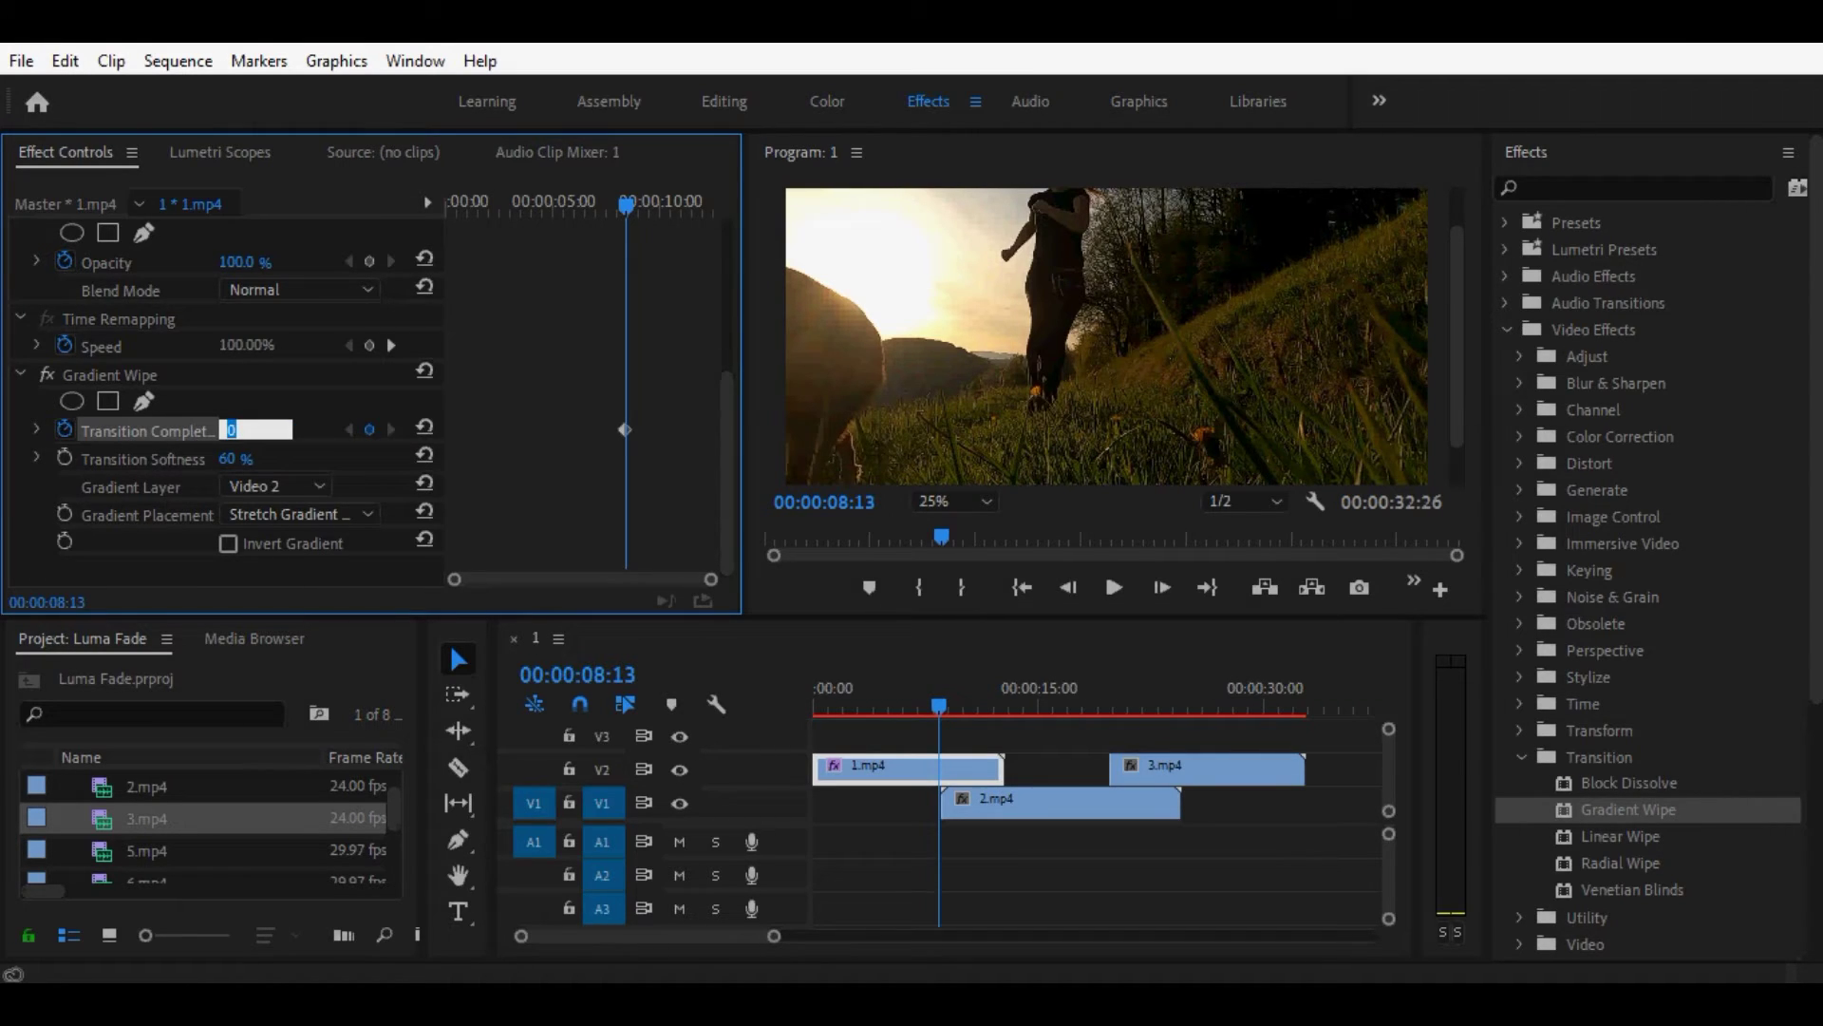
# Try Invert Gradient on 1.mp4's Gradient Wipe, preview the start of the overlap, and turn the option back off.
pyautogui.click(228, 543)
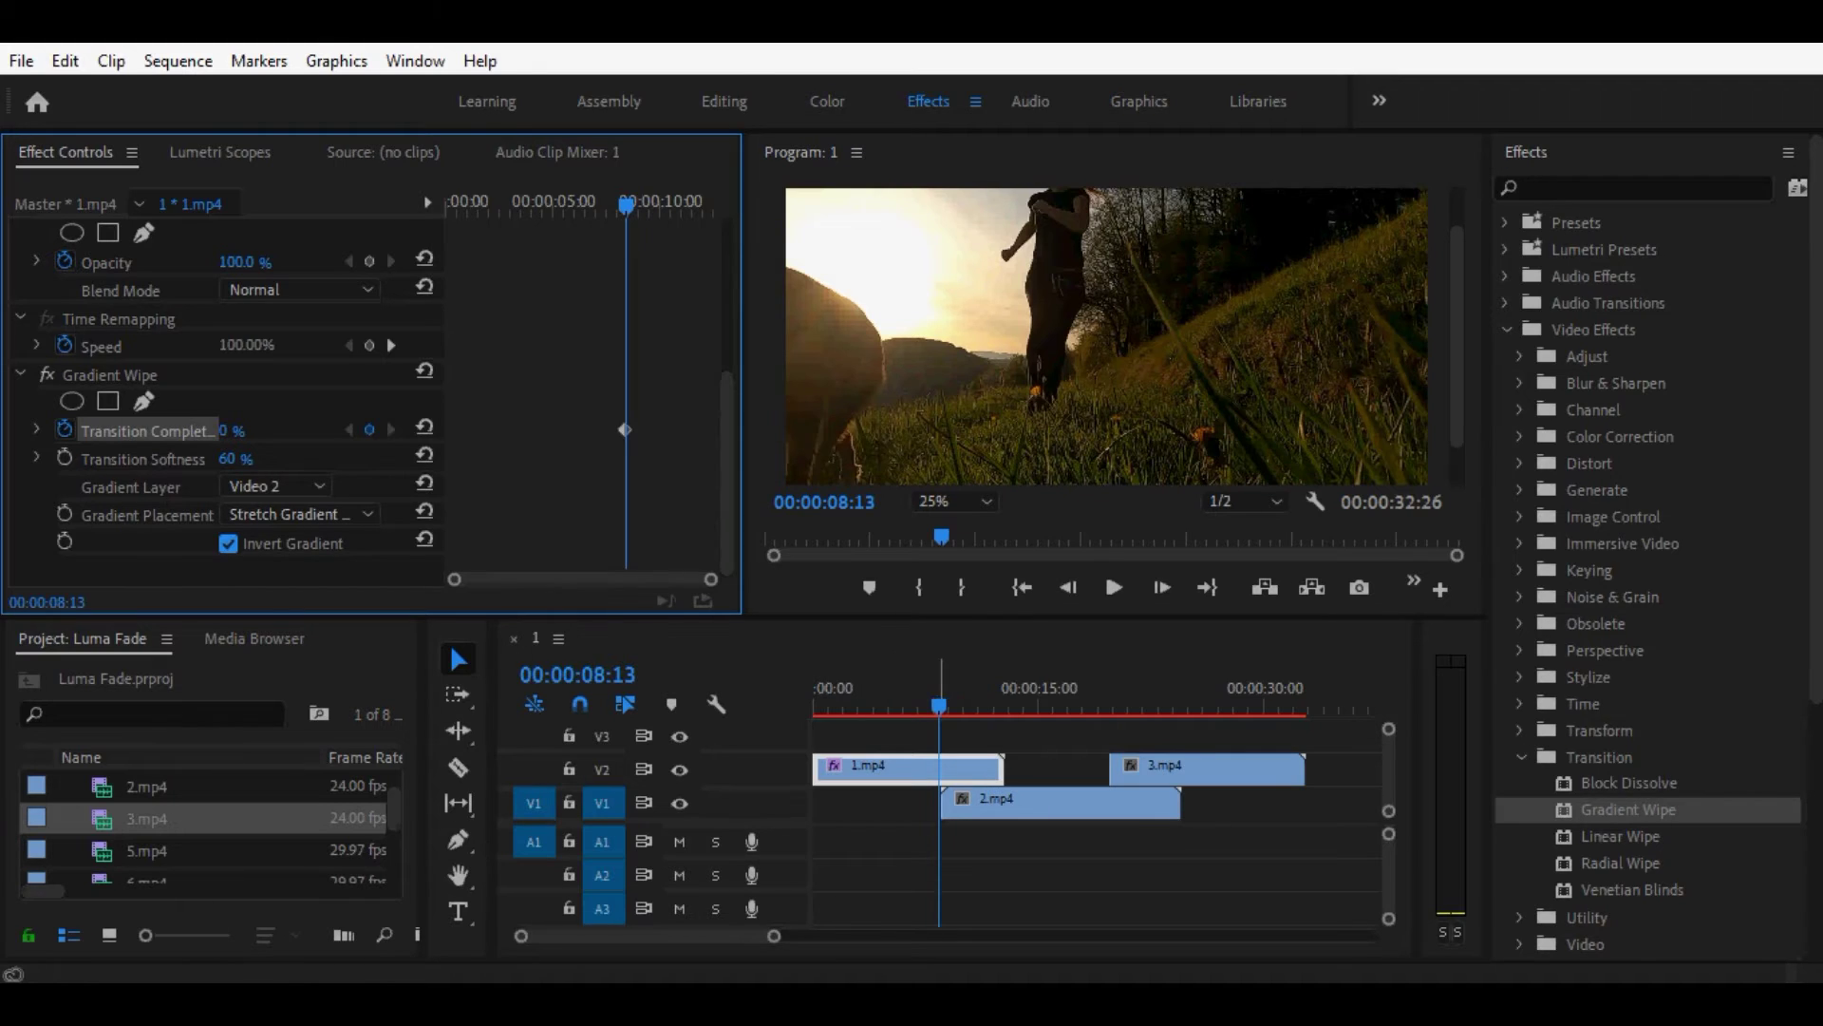
pyautogui.press('space')
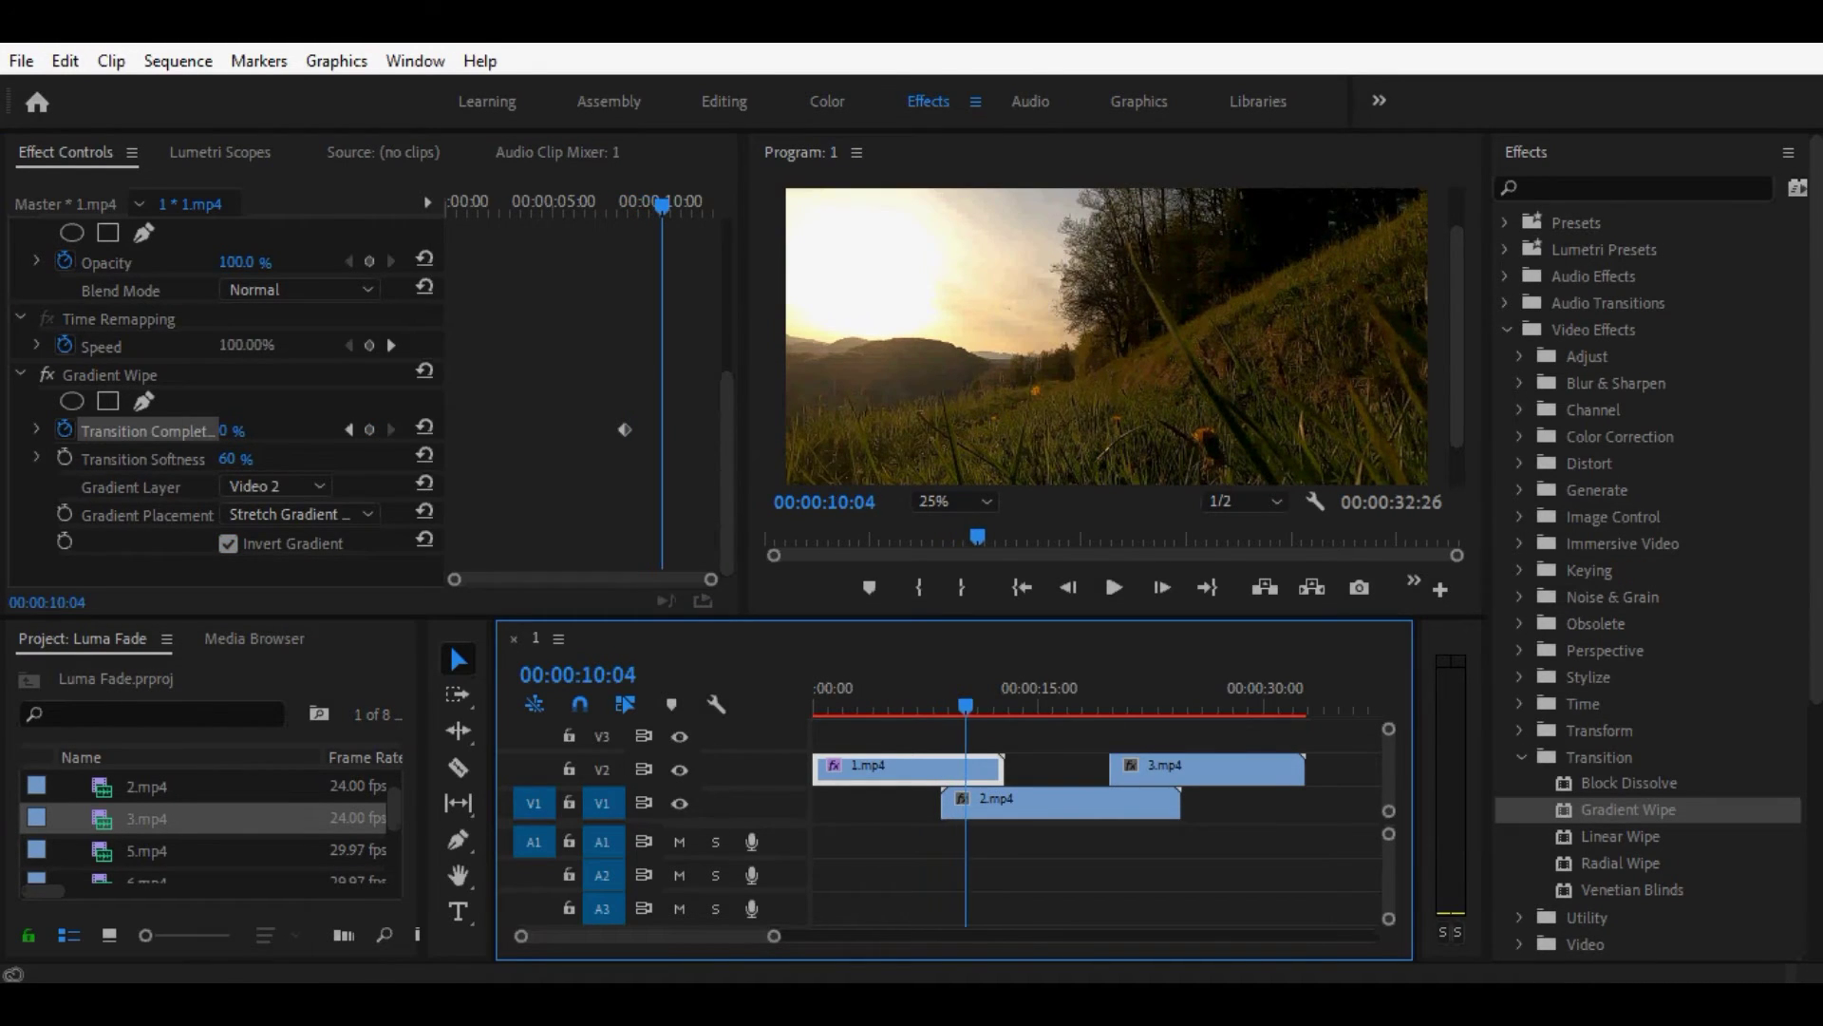
pyautogui.moveTo(966, 706); pyautogui.dragTo(943, 706)
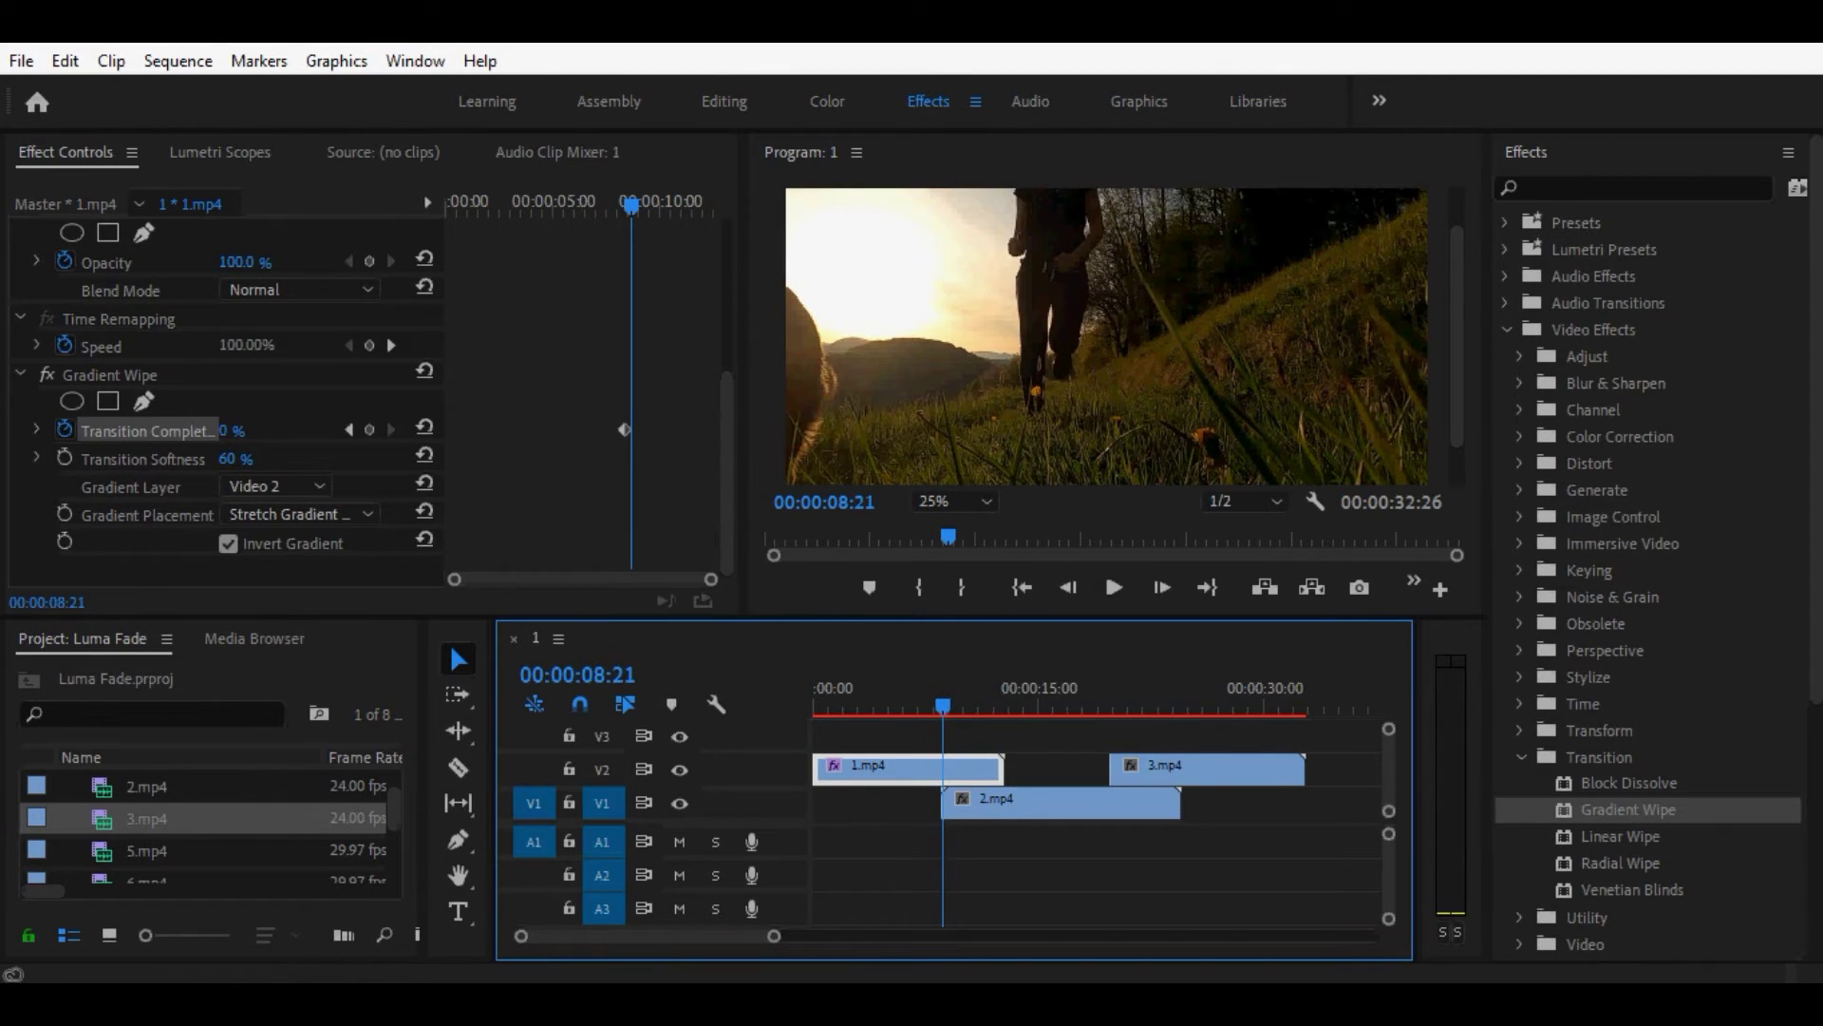
pyautogui.click(228, 543)
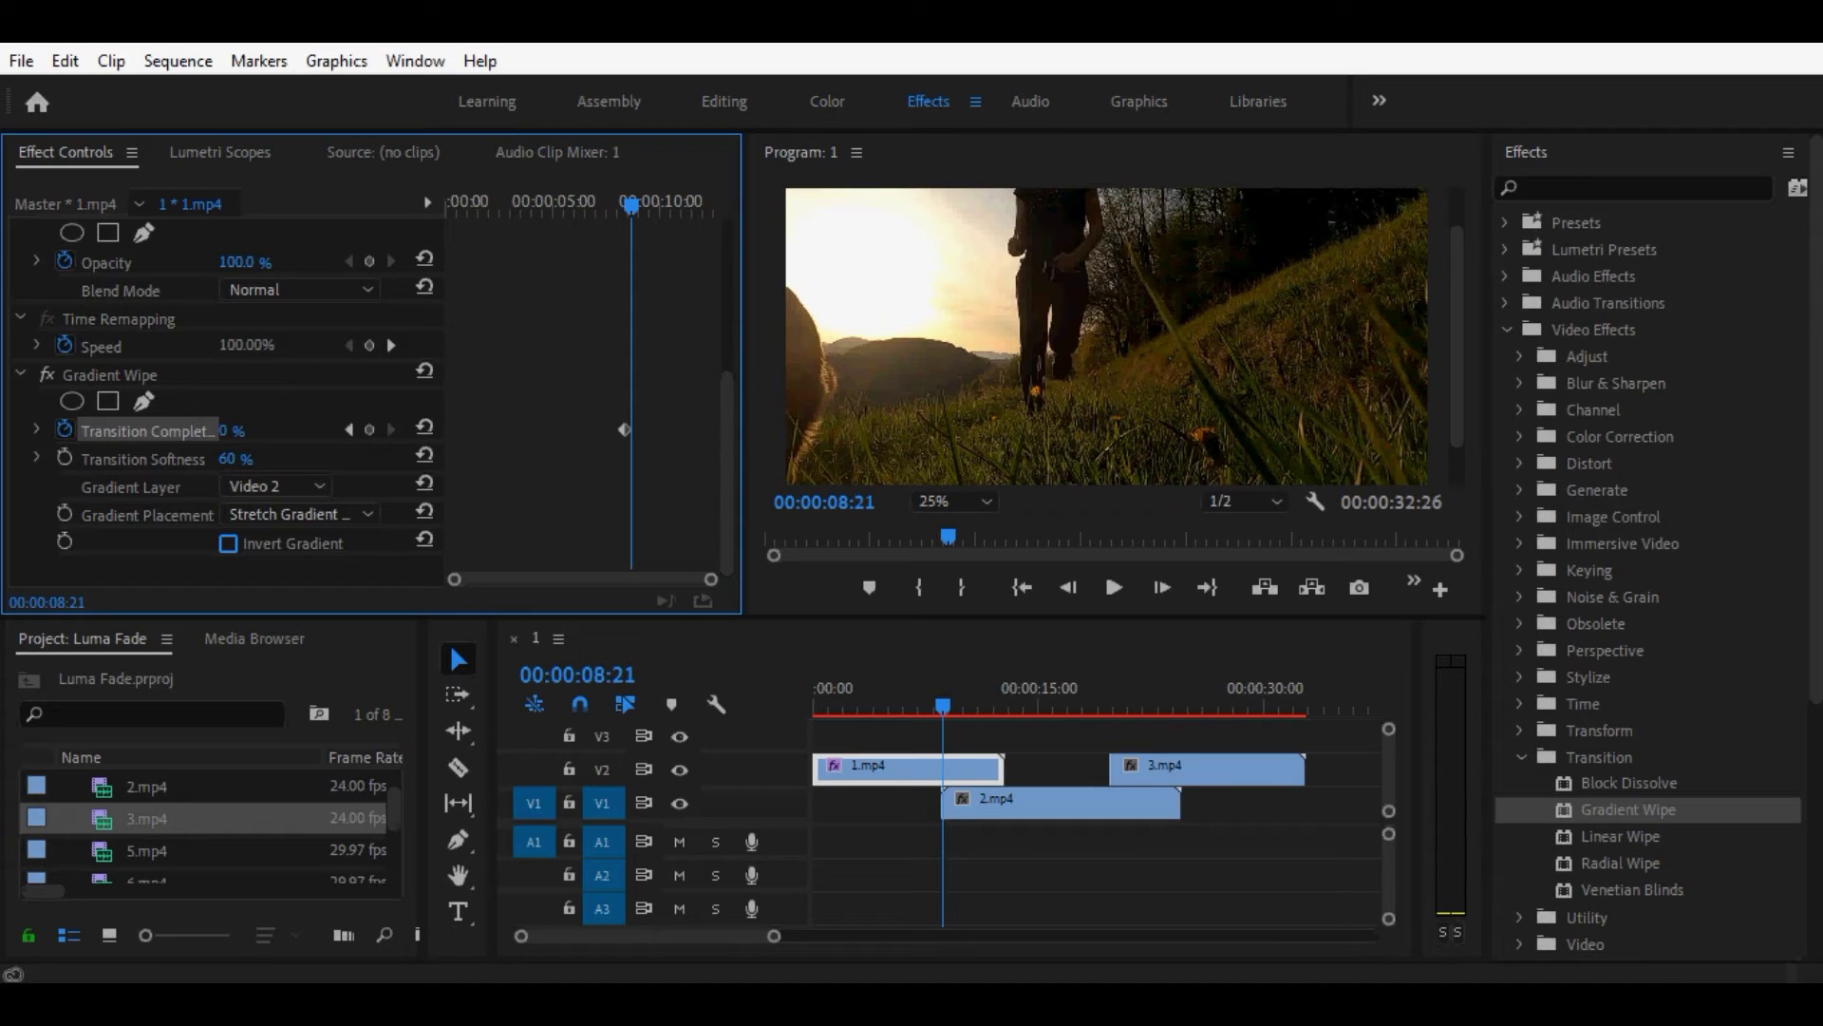
# At the end of 1.mp4, 00:00:12:19, keyframe Transition Completion at 100% and enable Invert Gradient.
pyautogui.moveTo(943, 705); pyautogui.dragTo(1002, 706)
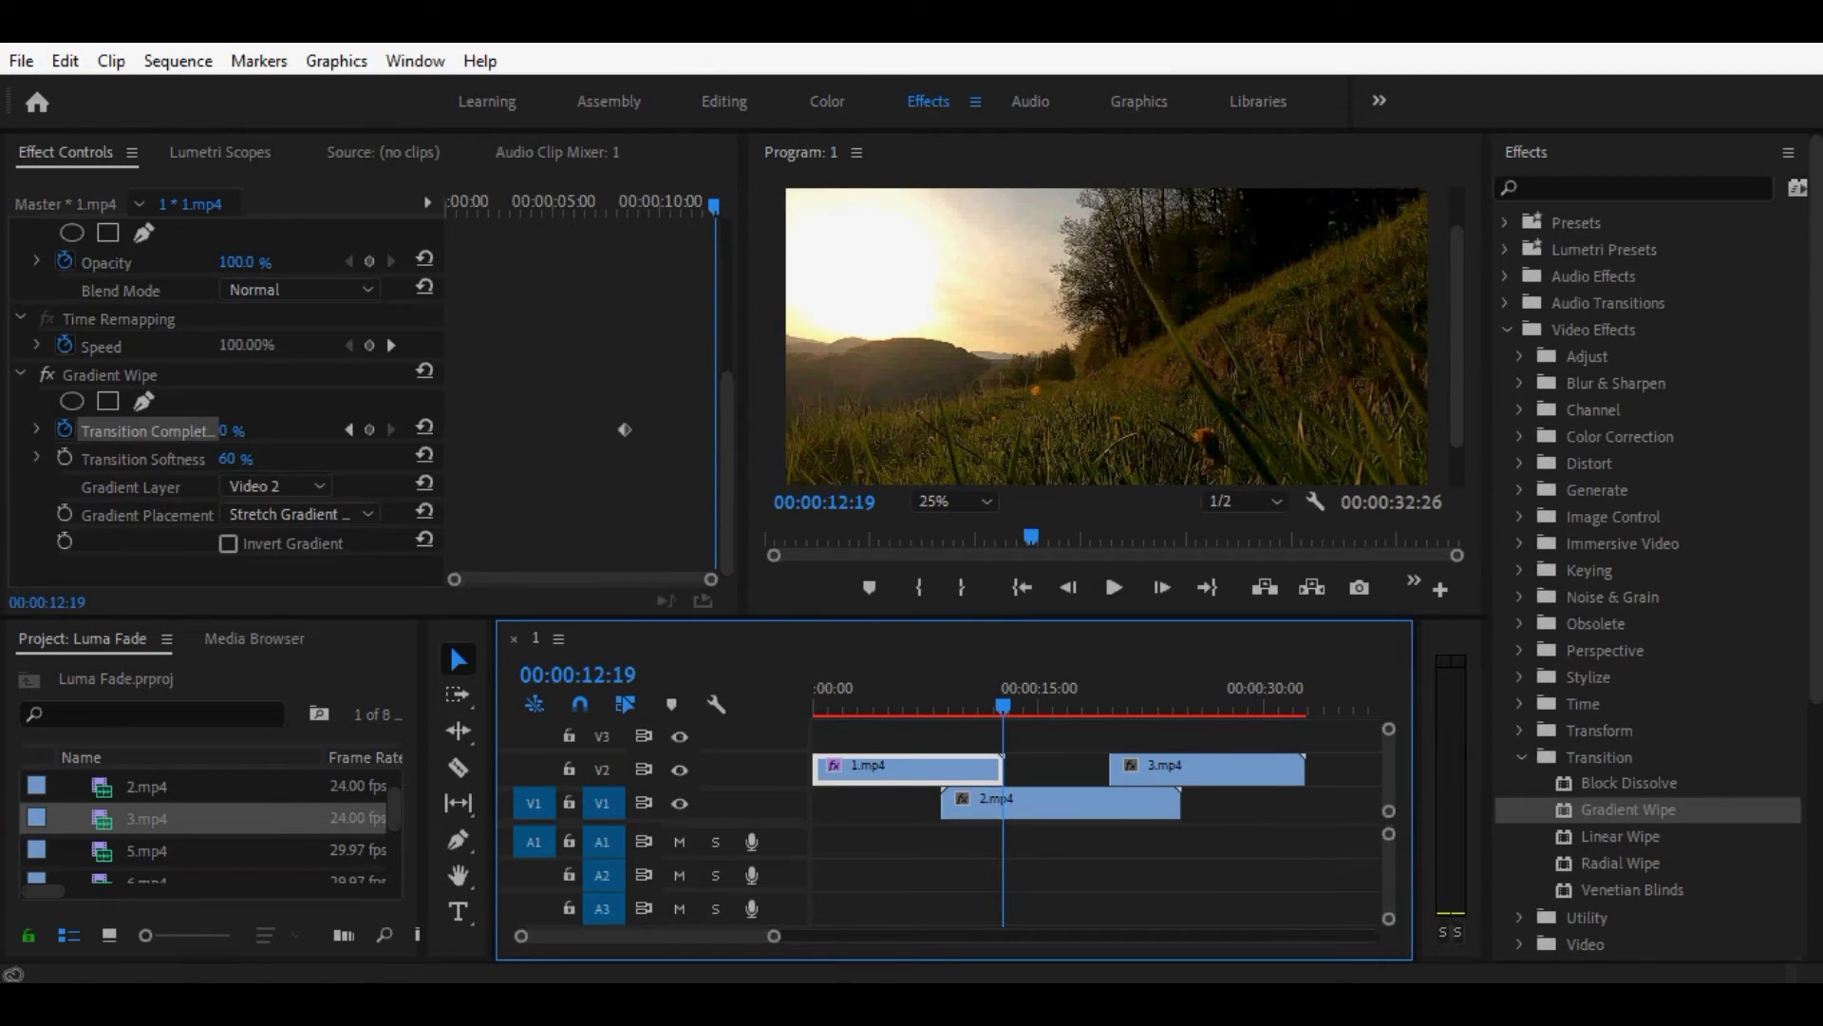
pyautogui.click(233, 431)
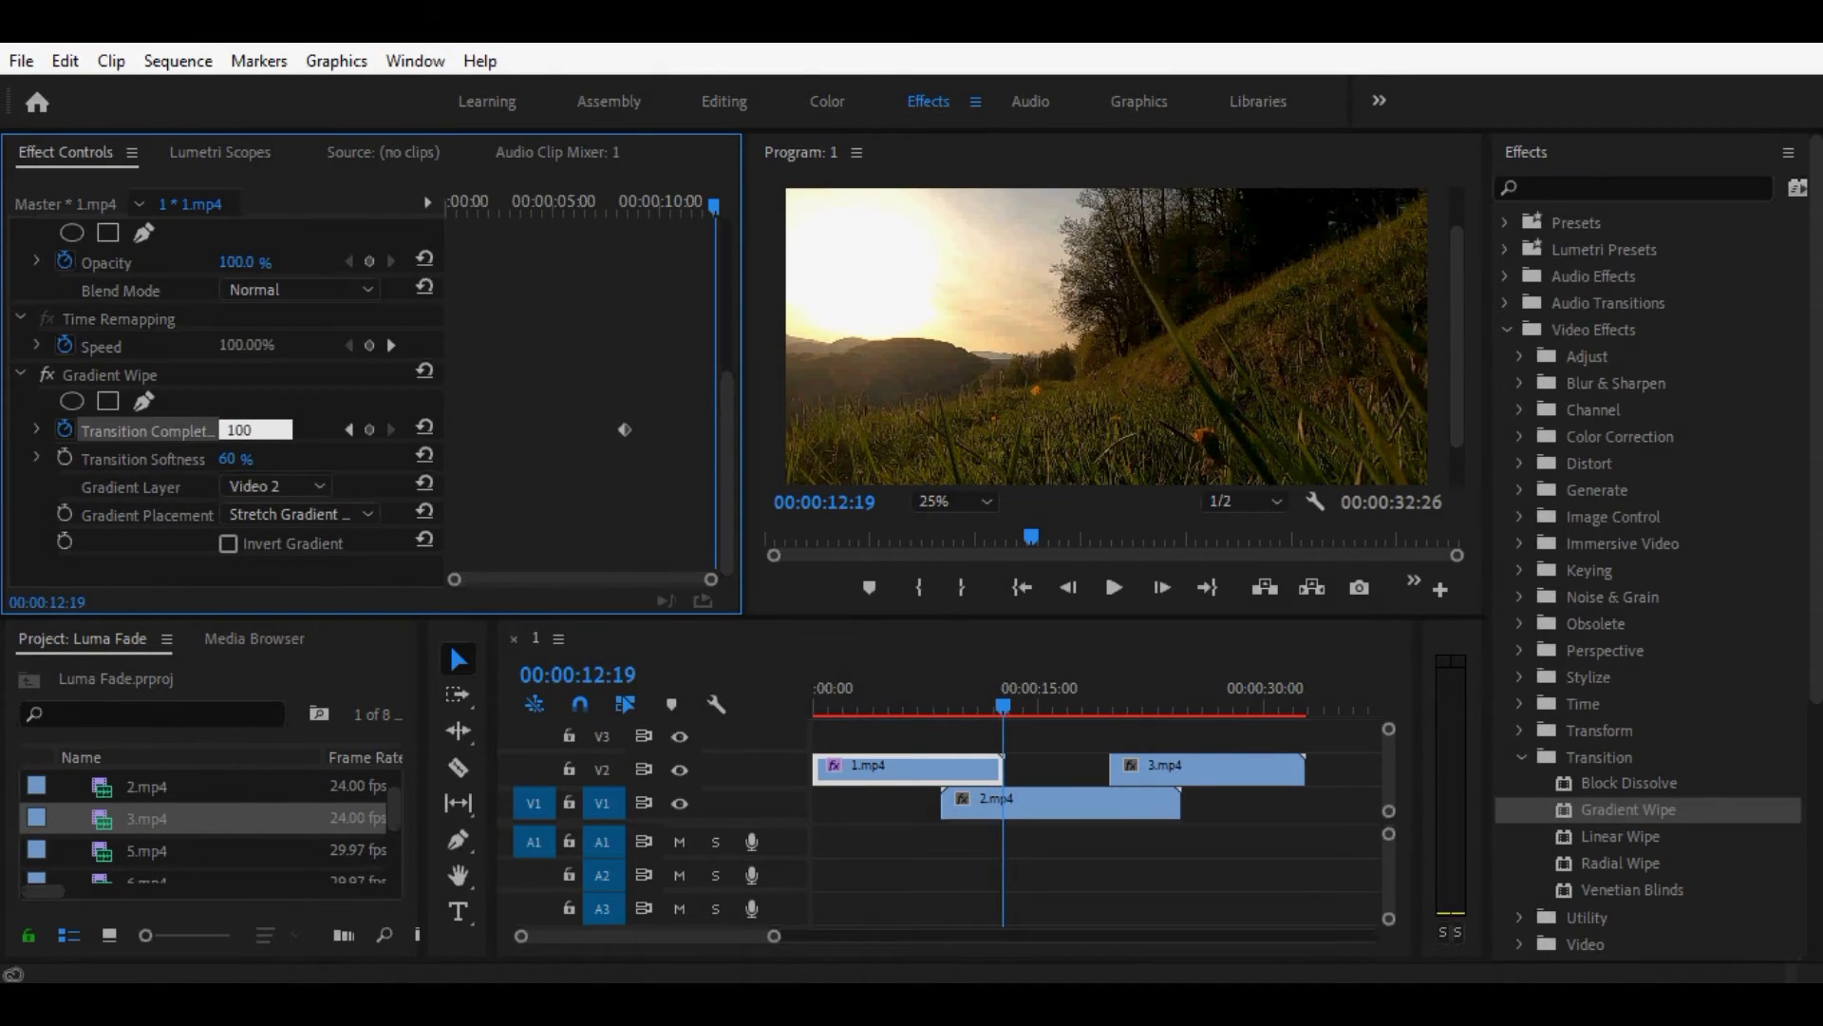
pyautogui.press('Tab')
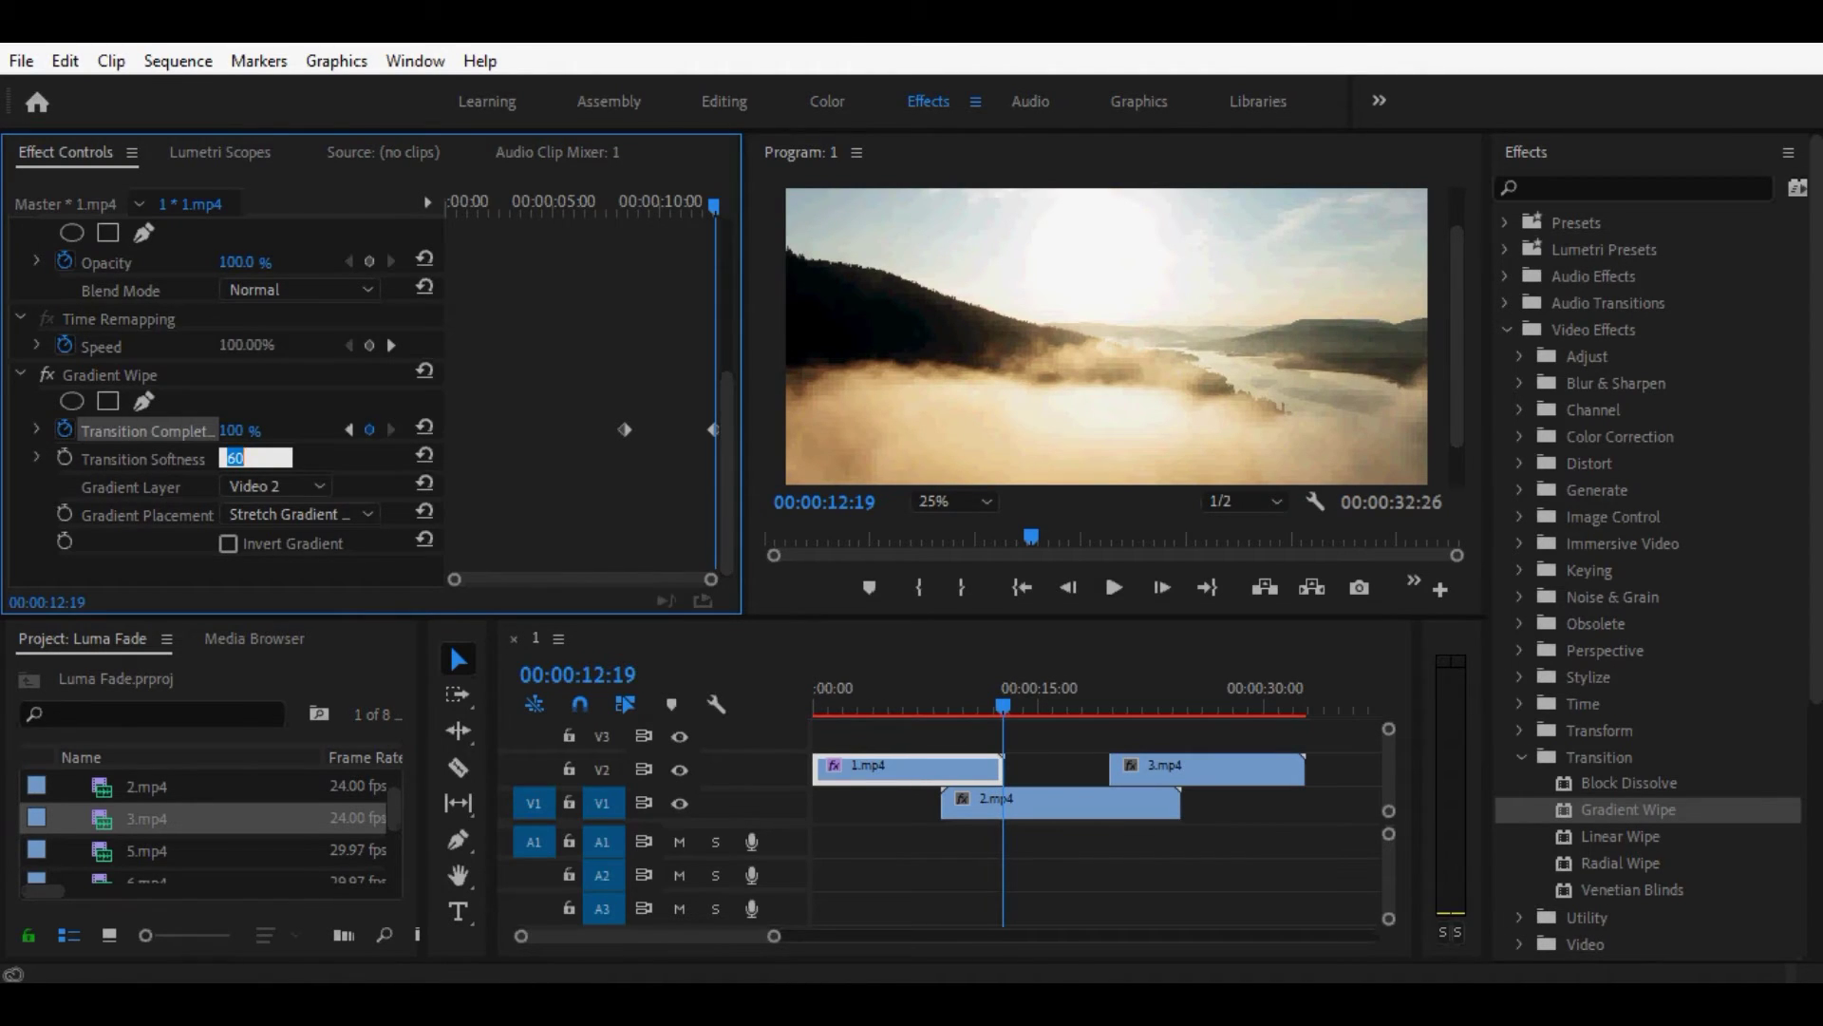
pyautogui.hotkey('shift', 'Tab')
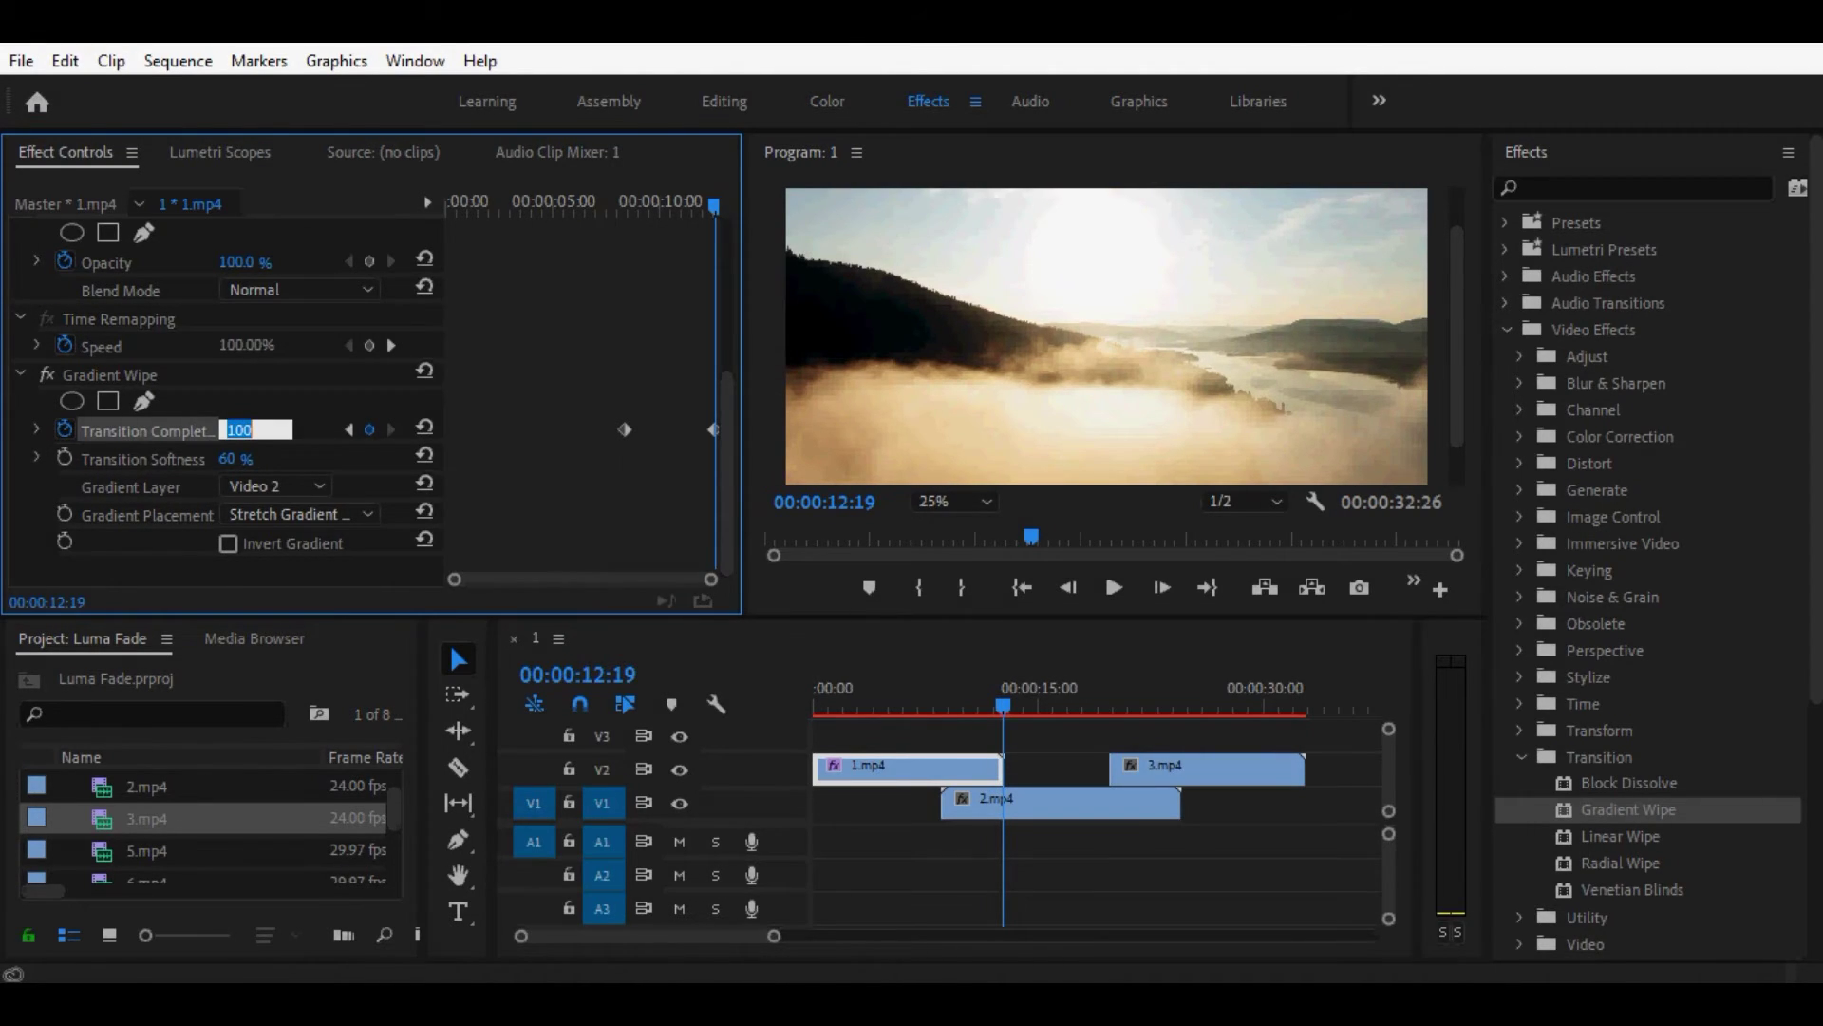
pyautogui.click(228, 544)
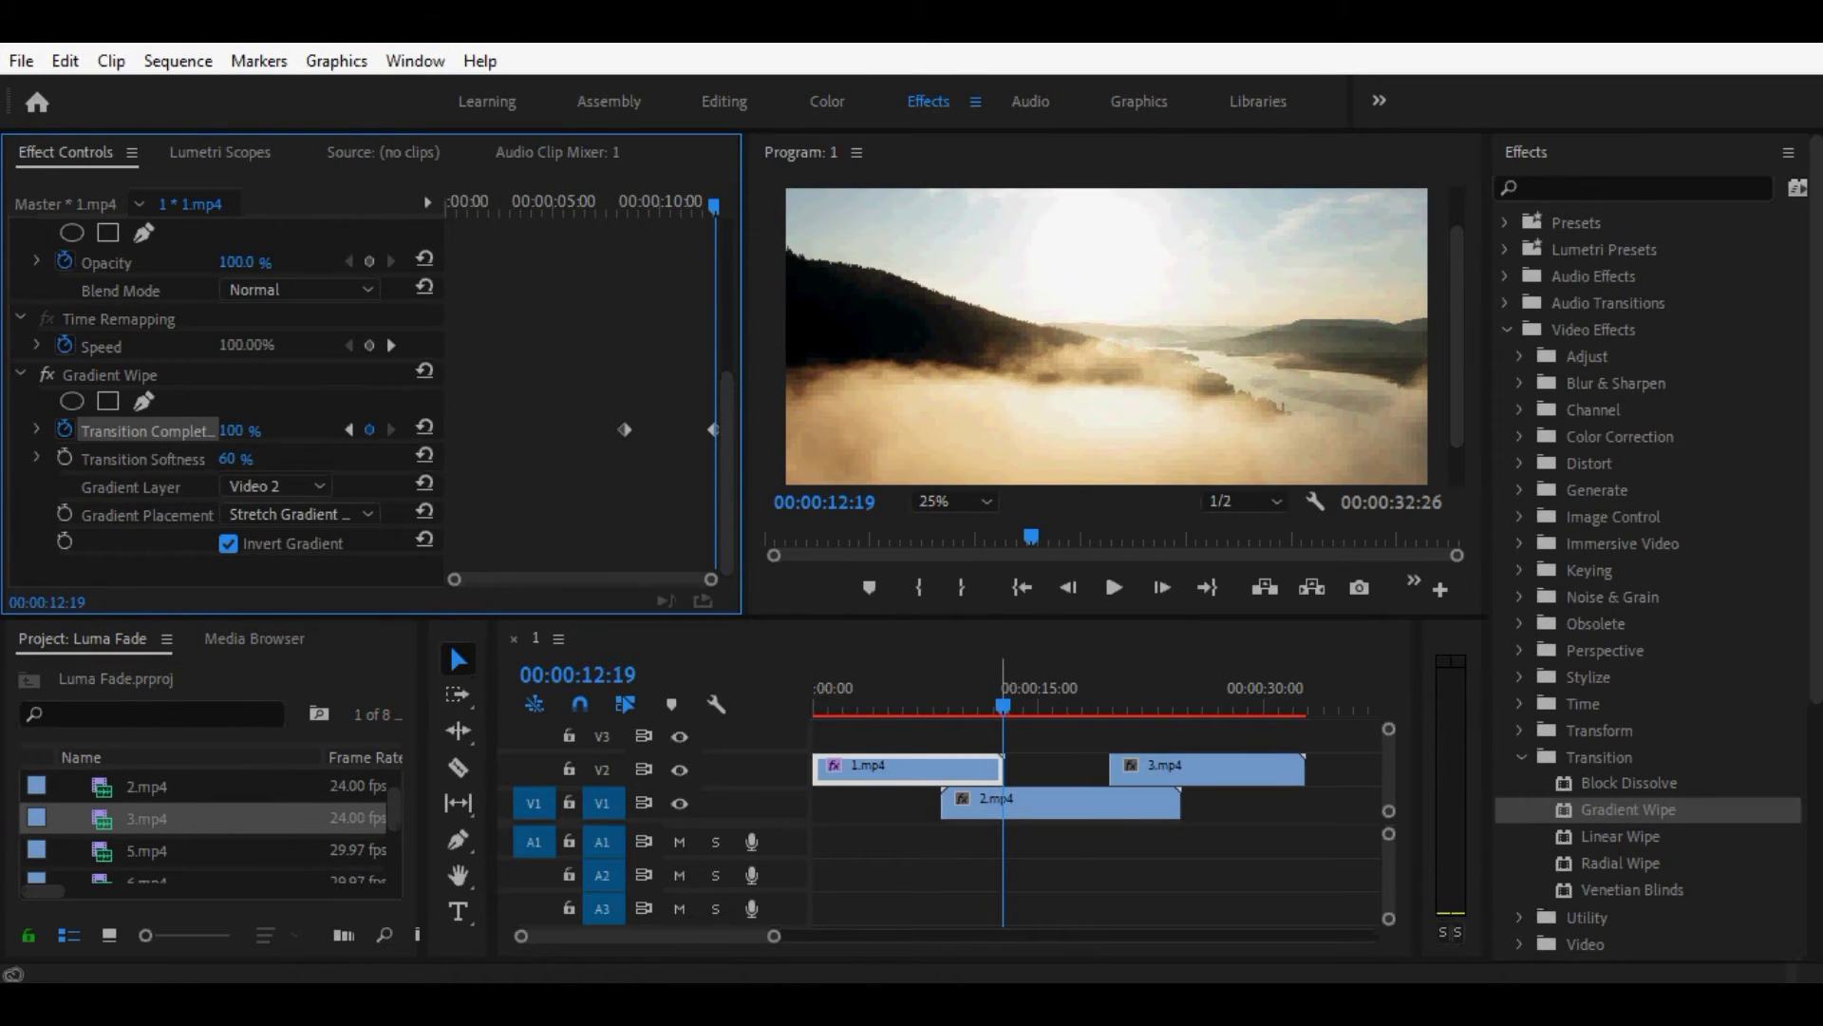
# Return to 00:00:08:13 and review the Gradient Wipe settings and keyframes on 1.mp4.
pyautogui.moveTo(1003, 705); pyautogui.dragTo(939, 706)
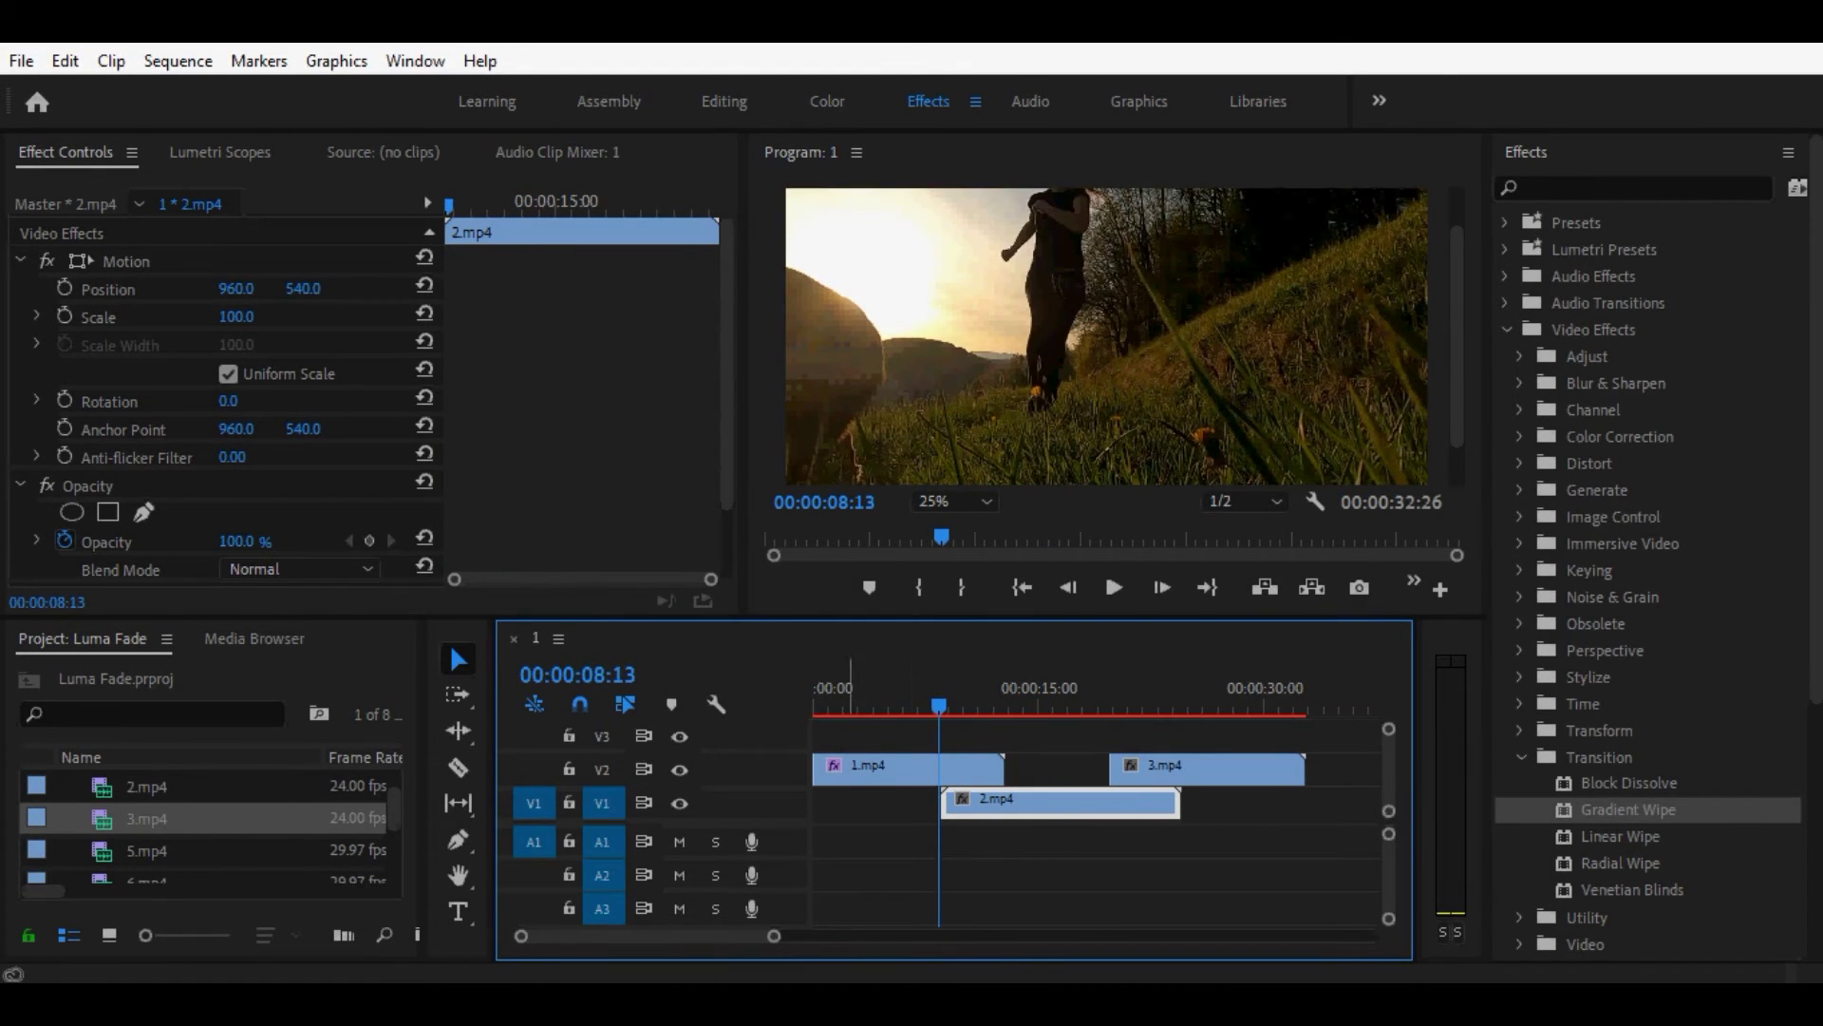
pyautogui.scroll(-2, 580, 398)
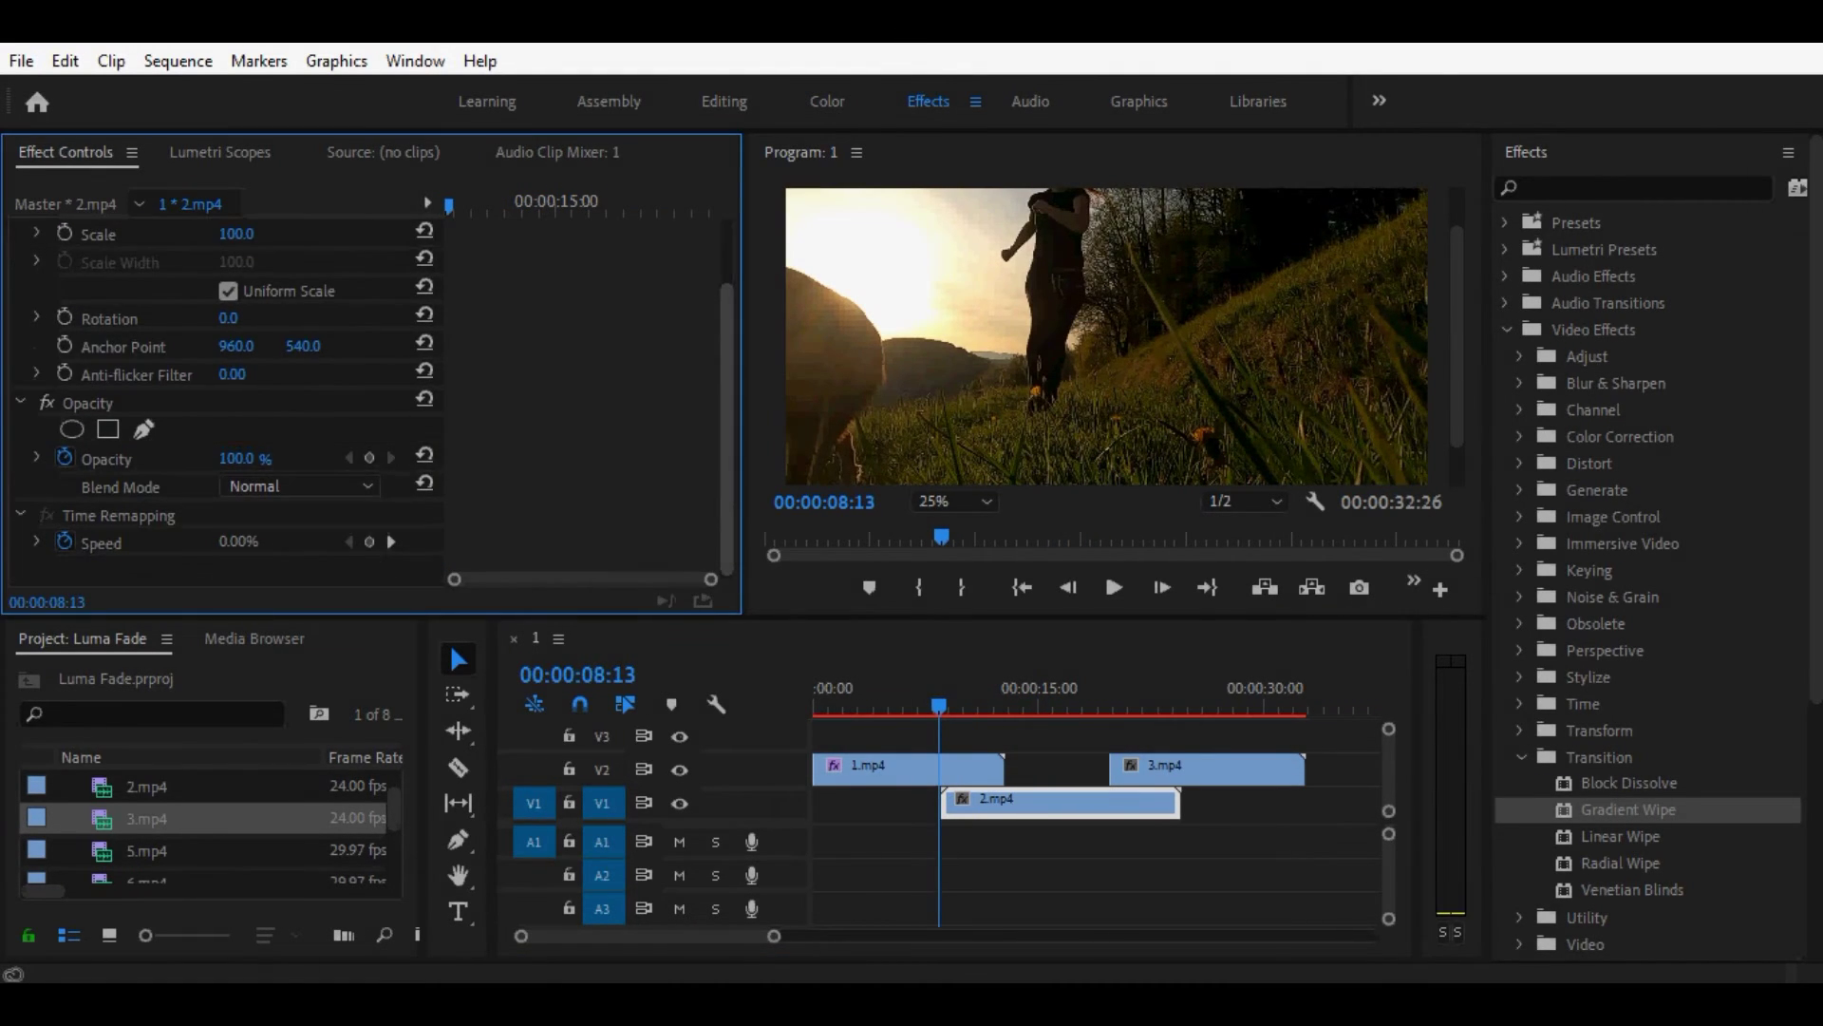
pyautogui.click(902, 767)
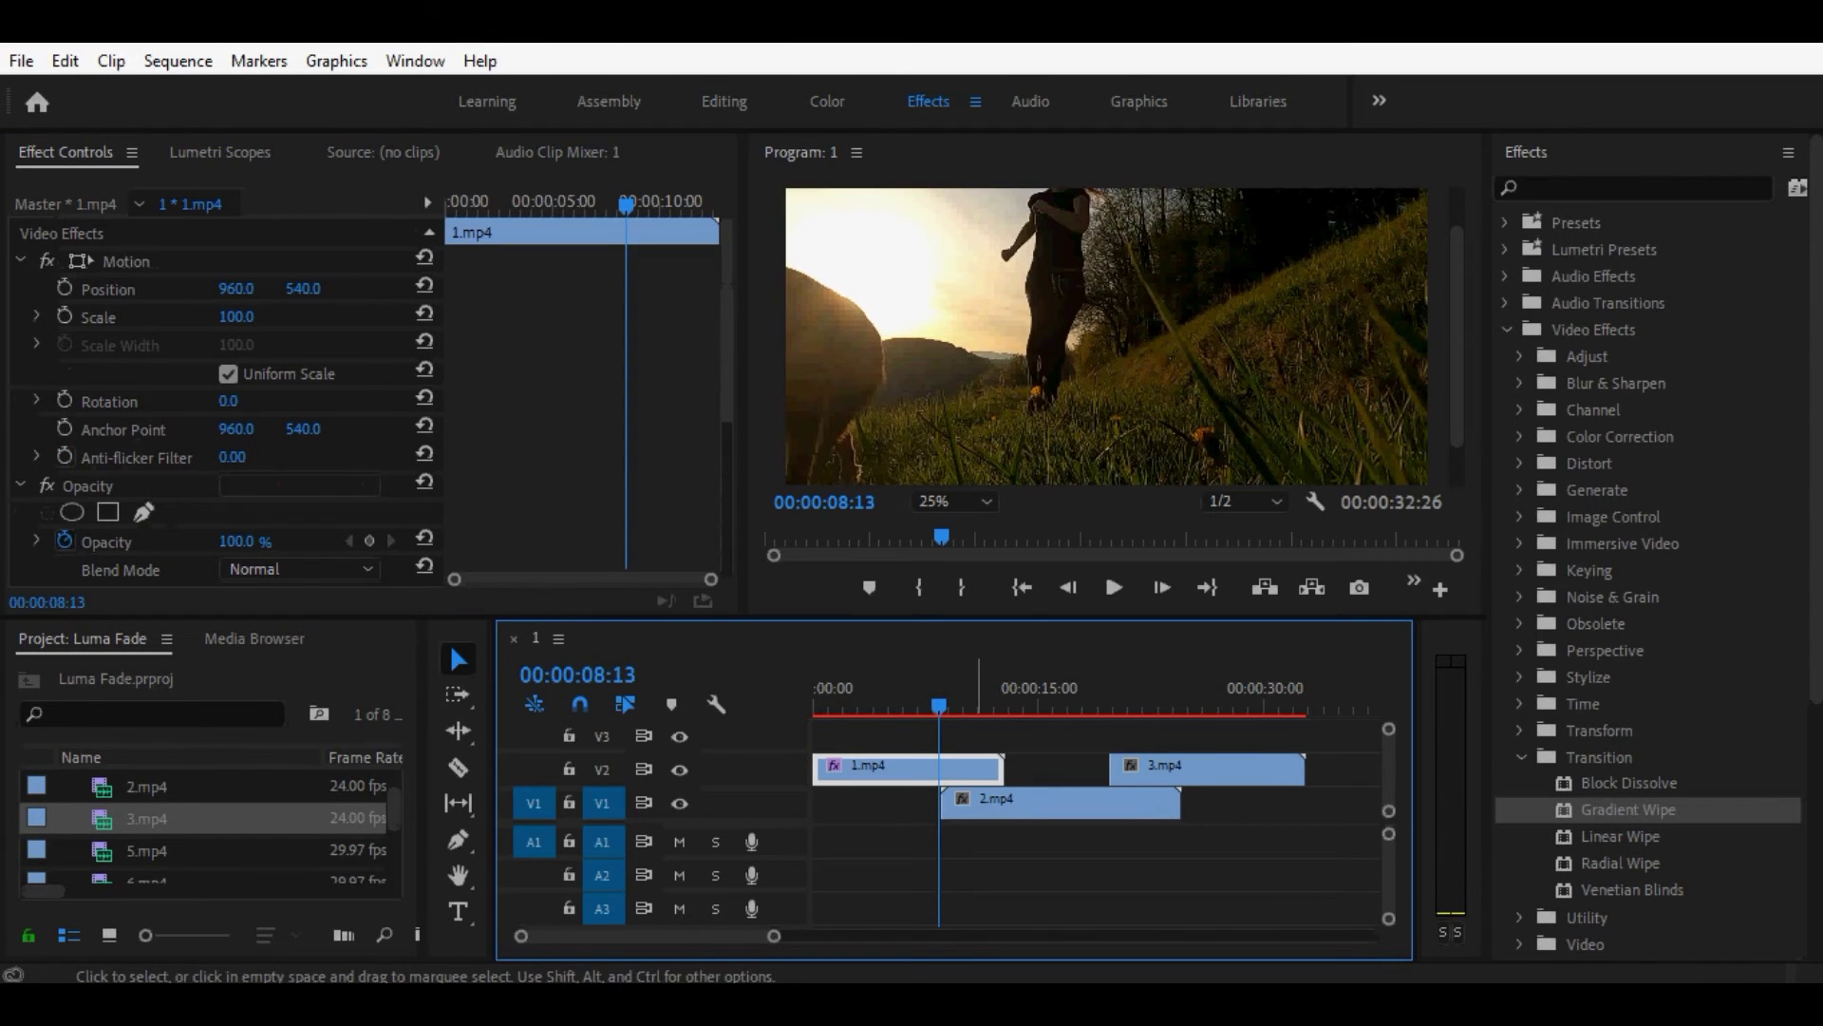
pyautogui.scroll(-2, 218, 399)
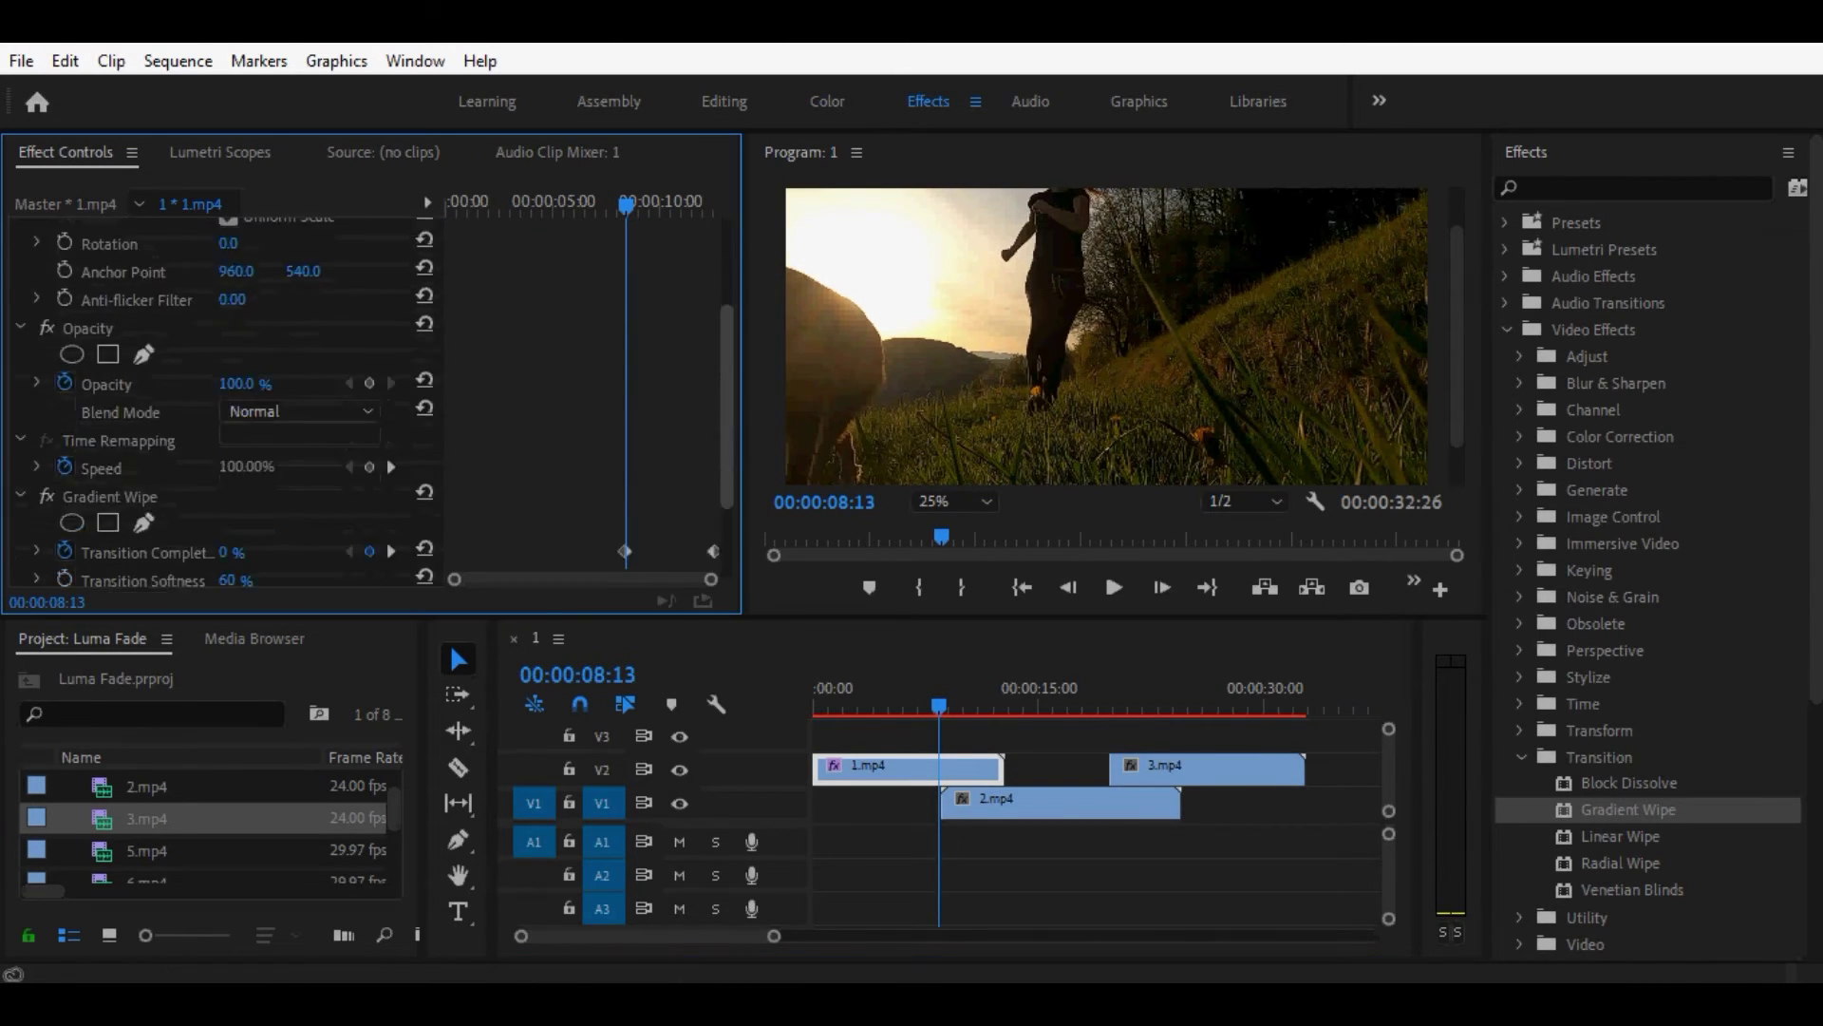
pyautogui.scroll(-2, 218, 398)
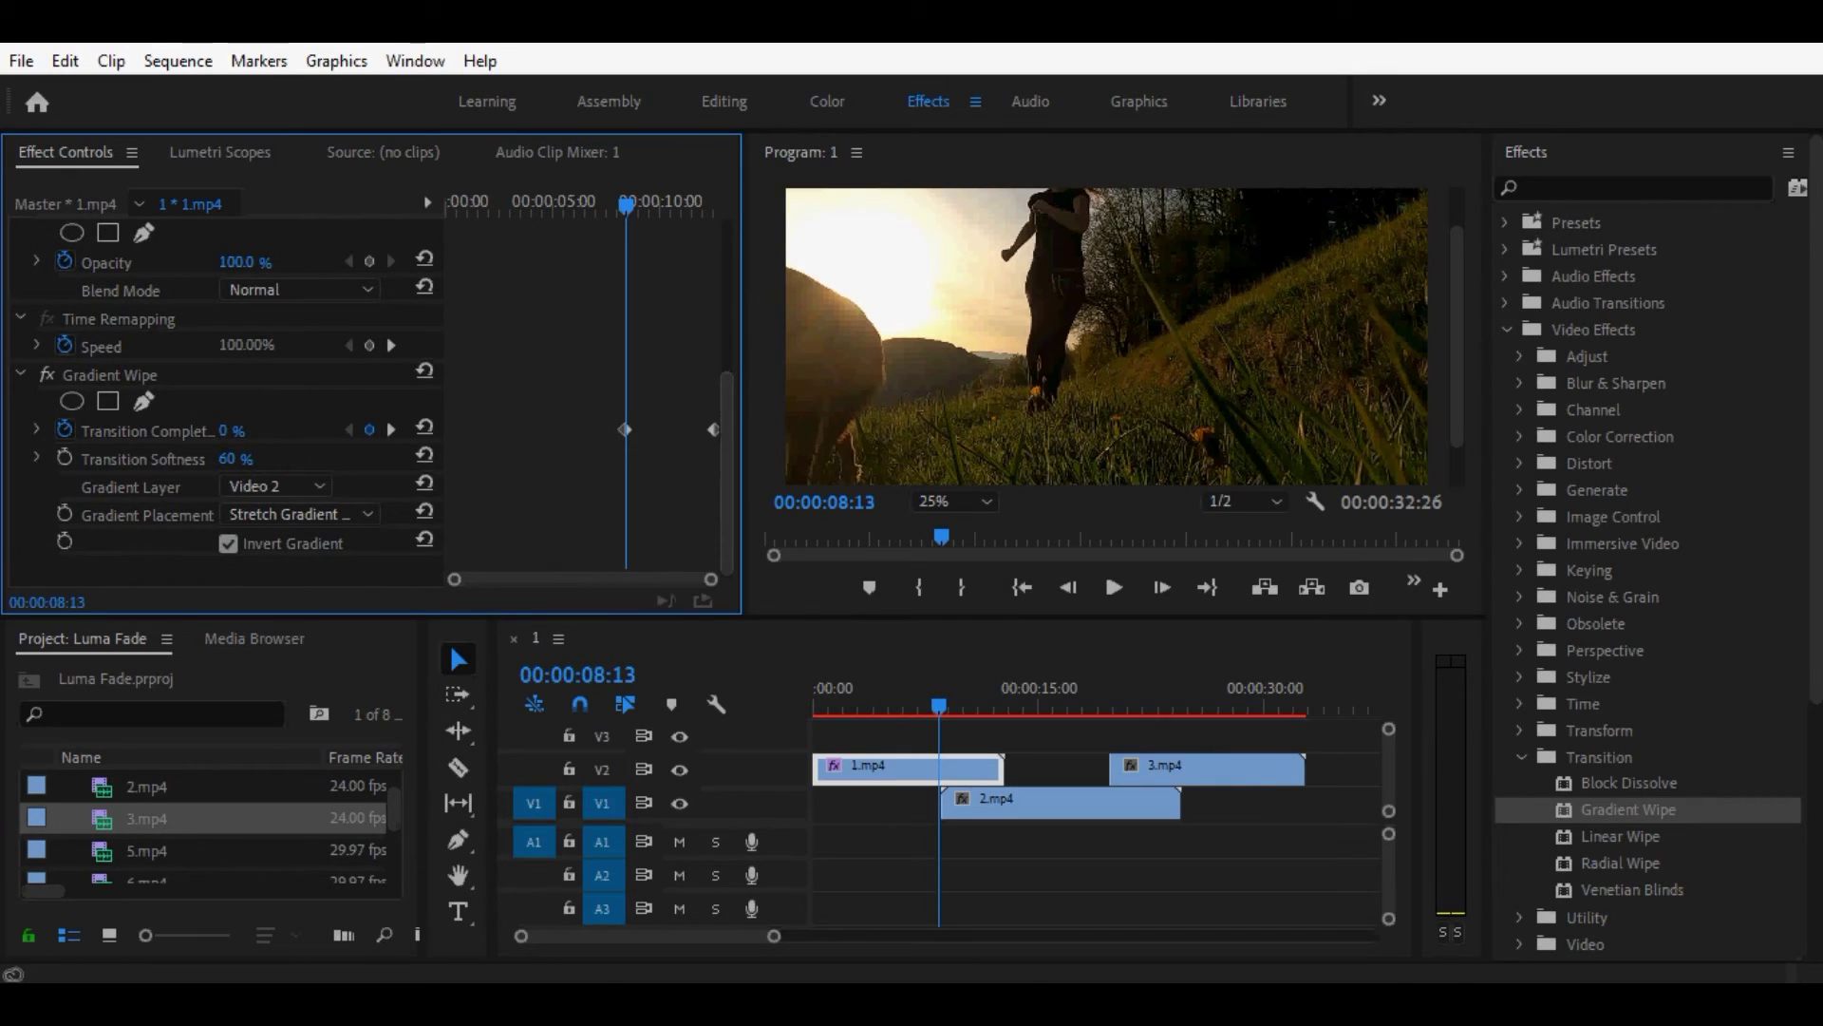
# Place the playhead at 00:00:19:25, at the start of 3.mp4, and apply the Gradient Wipe video effect to 3.mp4.
pyautogui.click(1108, 700)
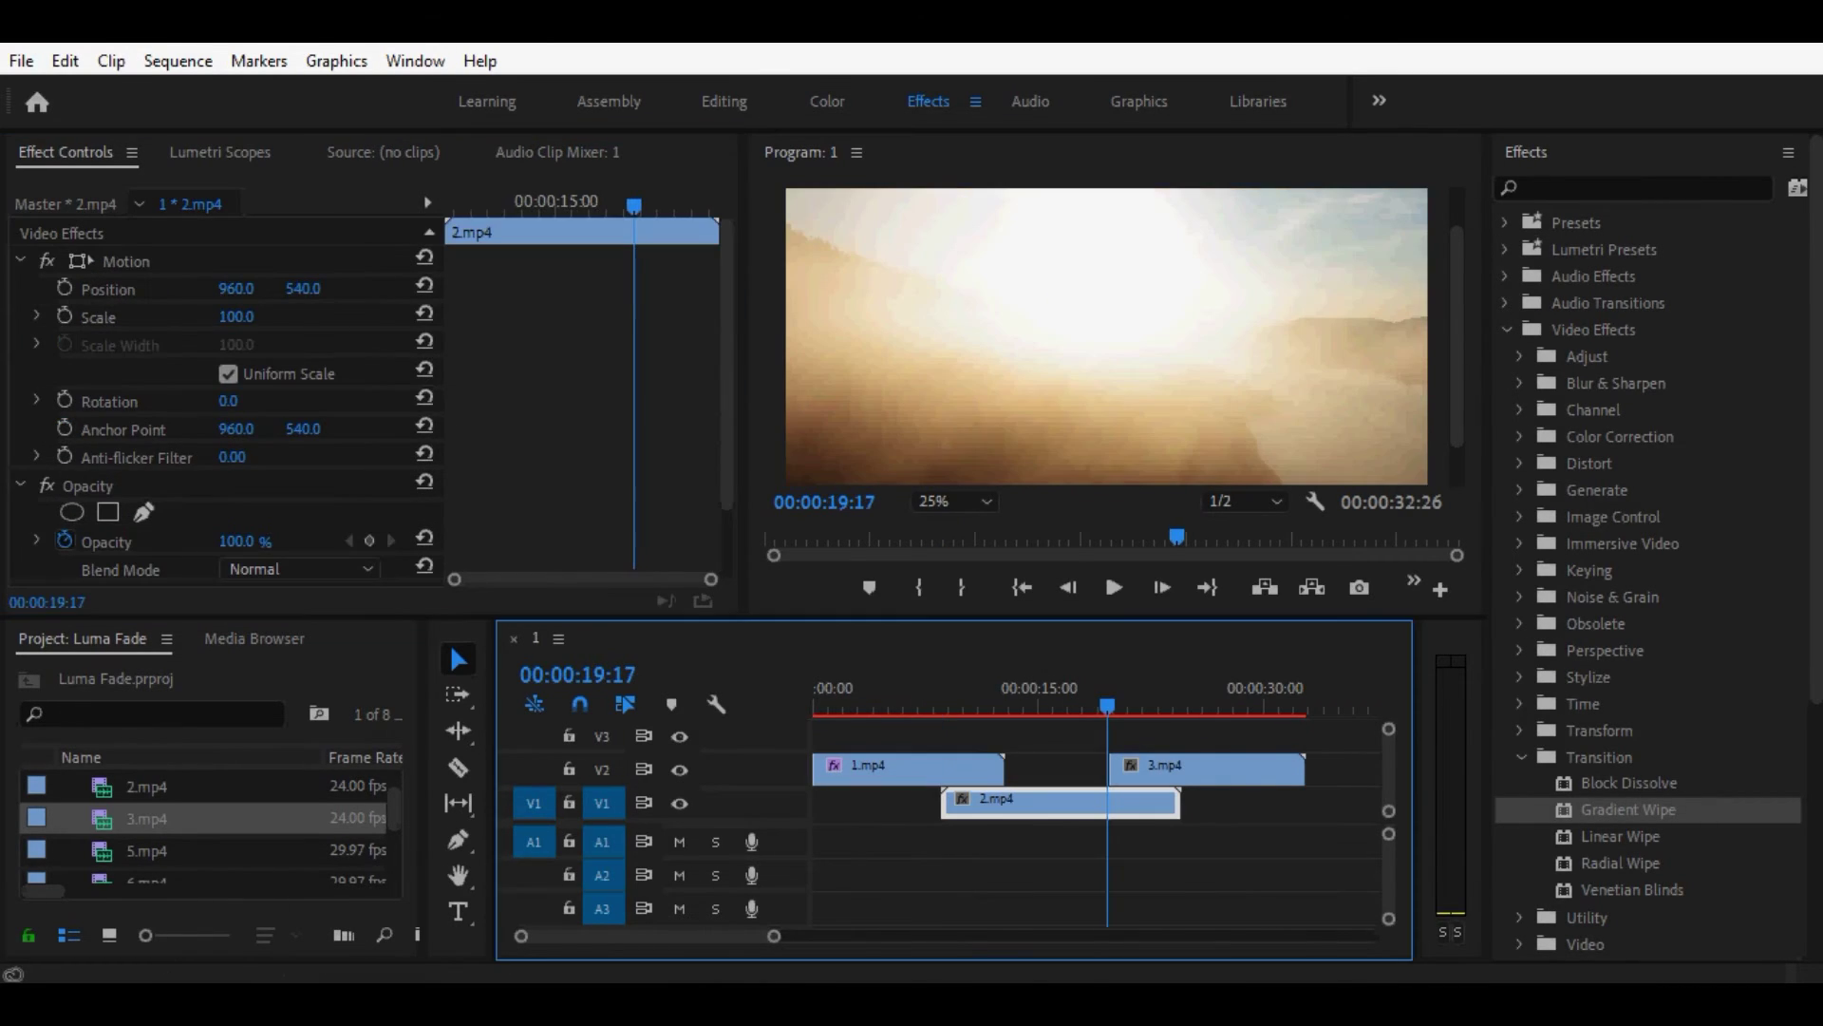
pyautogui.hotkey('shift', 'Right')
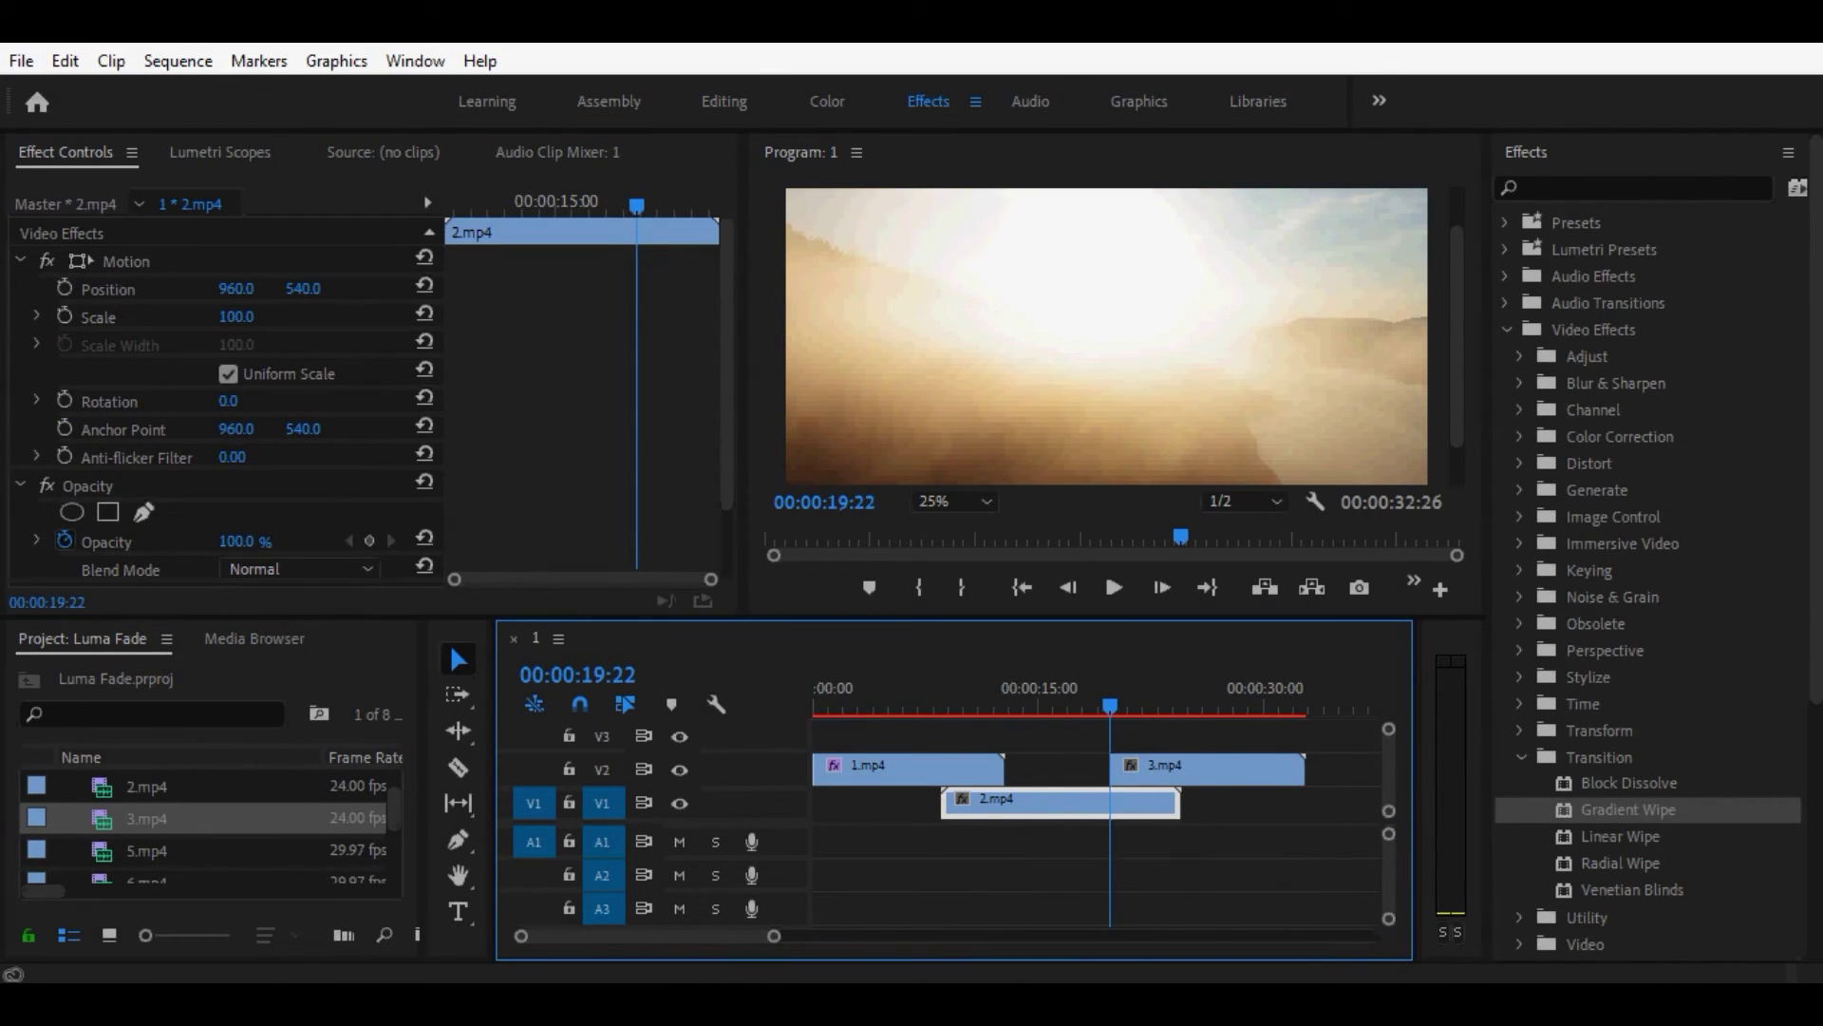
pyautogui.moveTo(1628, 809); pyautogui.dragTo(1160, 774)
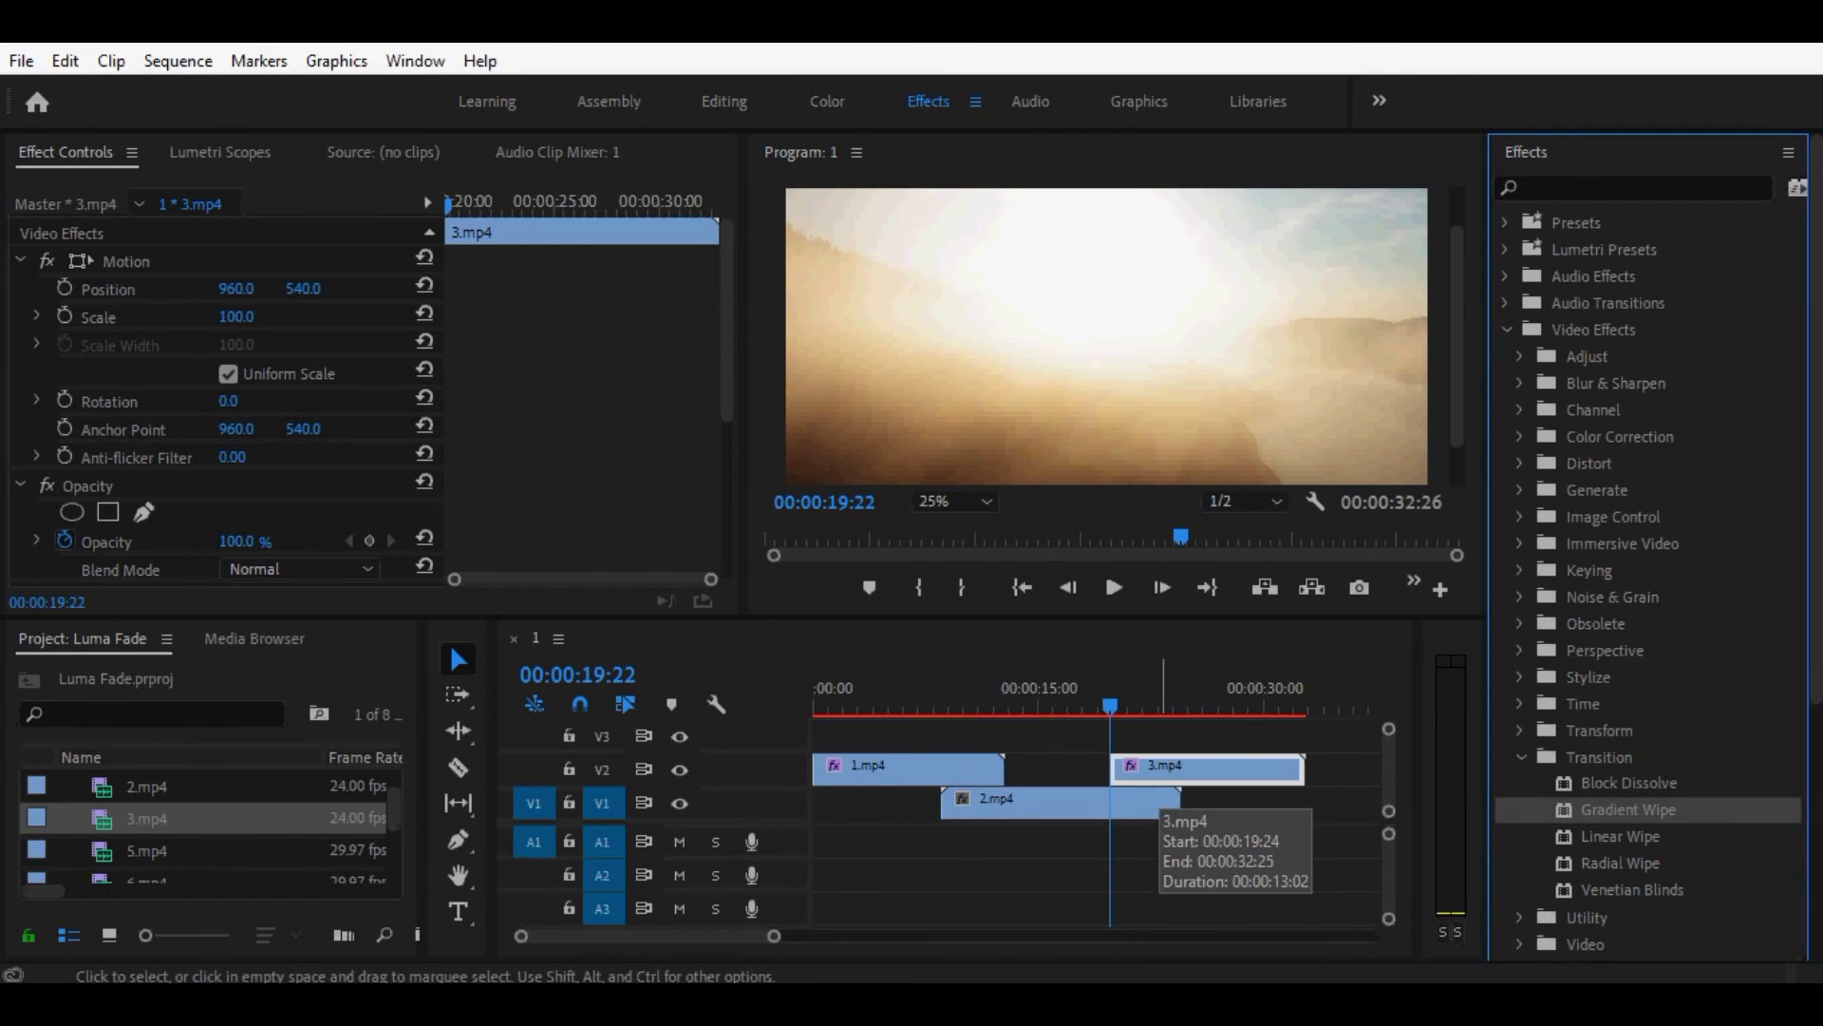
pyautogui.click(1154, 799)
pyautogui.press('Right')
pyautogui.press('Right')
pyautogui.press('Right')
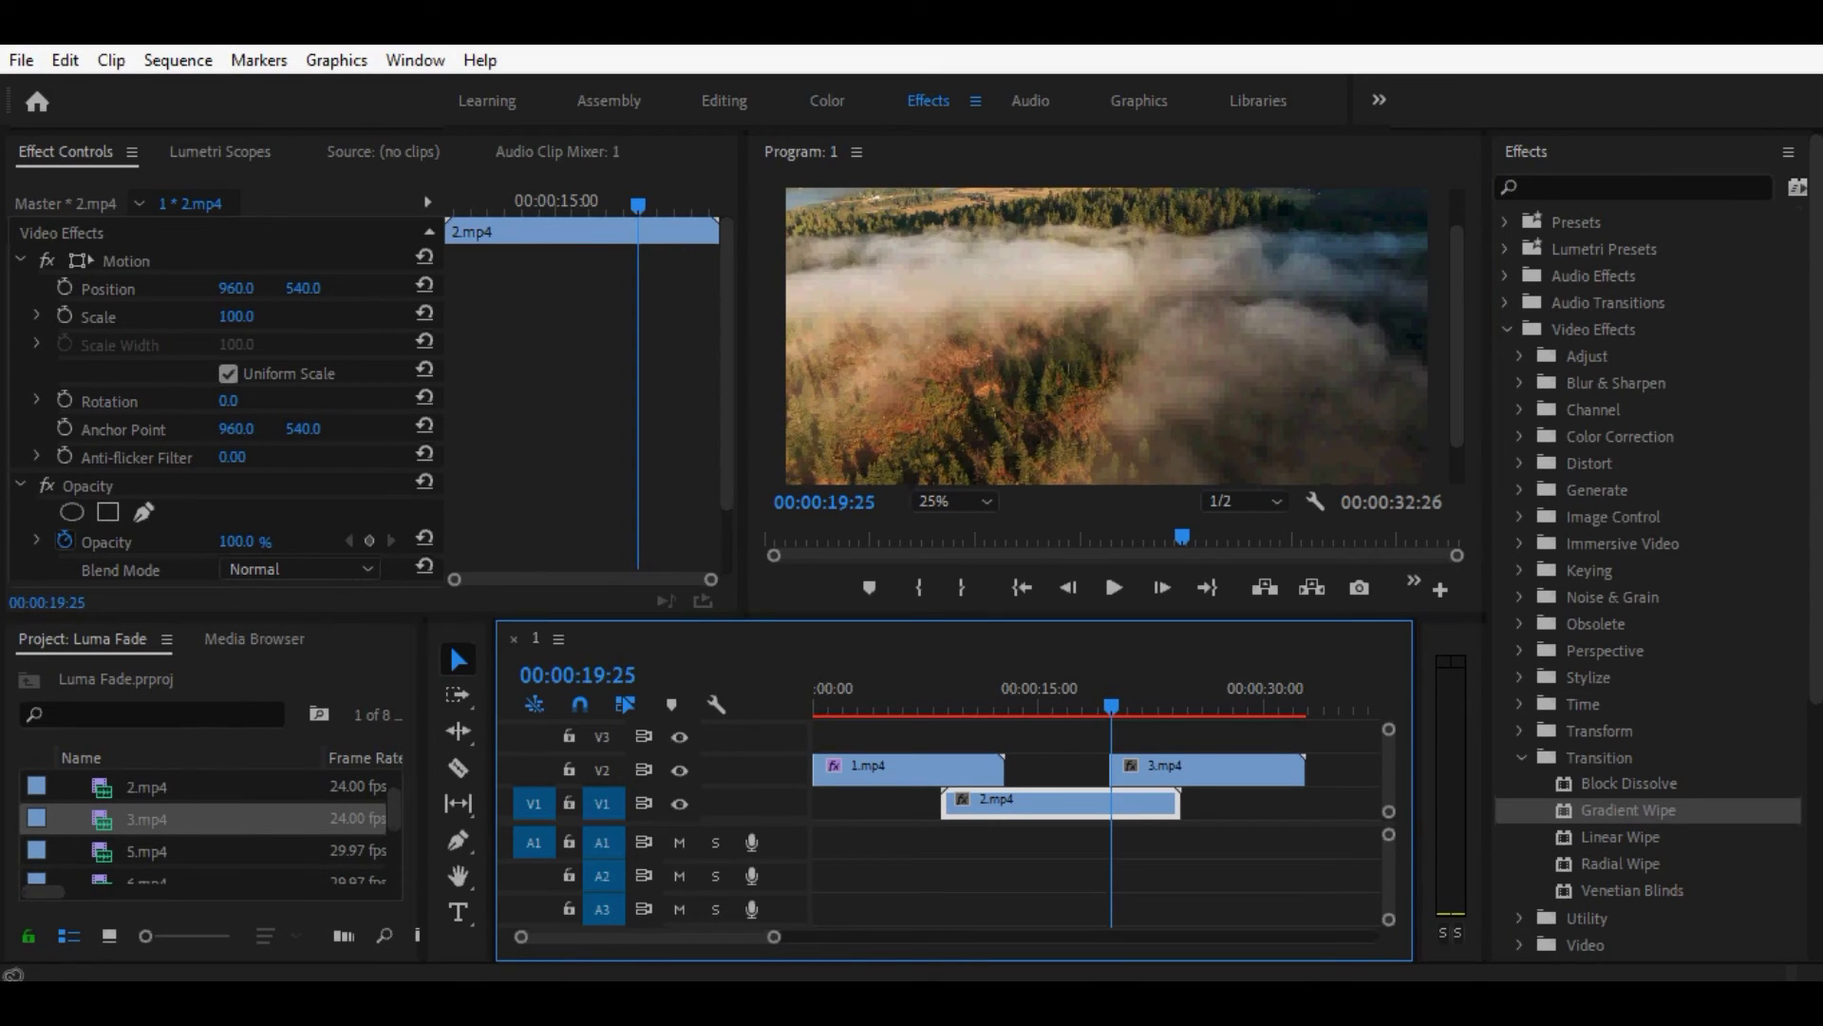
pyautogui.moveTo(1628, 810); pyautogui.dragTo(1187, 777)
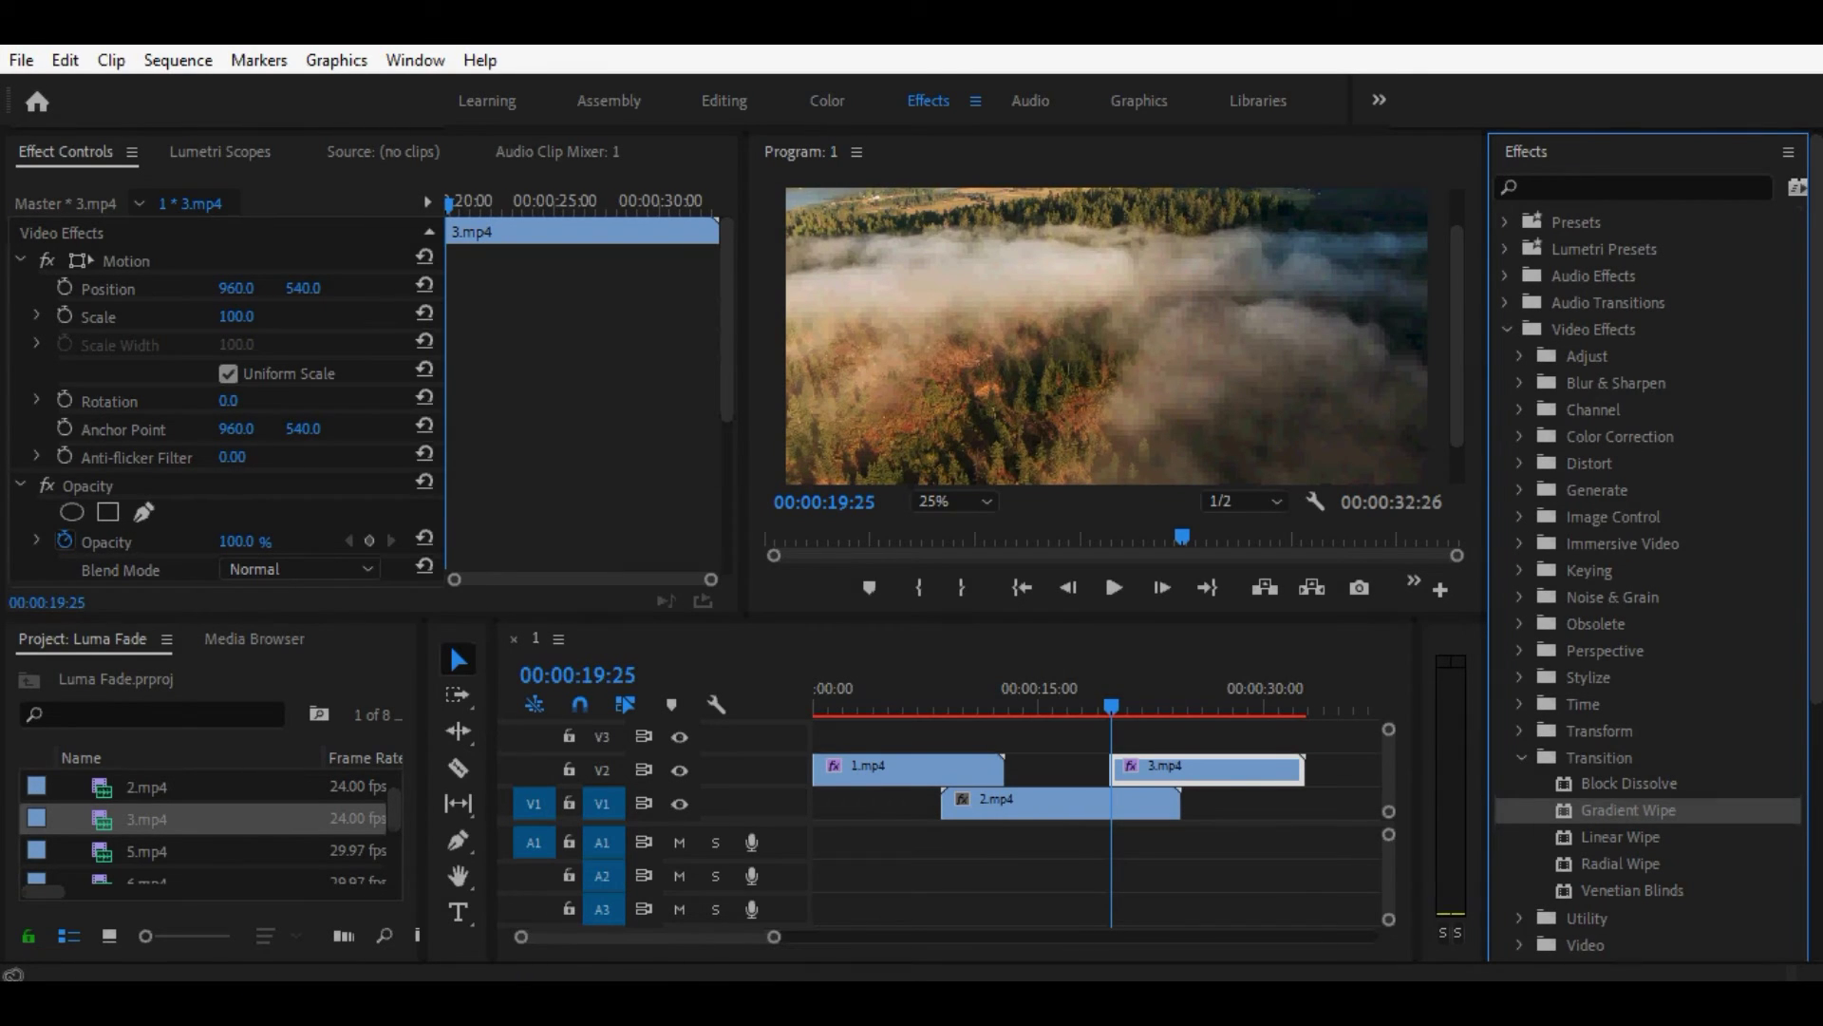
# Keyframe 3.mp4's Gradient Wipe Transition Completion at 100% at 00:00:19:25 and set Transition Softness to 60%.
pyautogui.moveTo(726, 318); pyautogui.dragTo(727, 475)
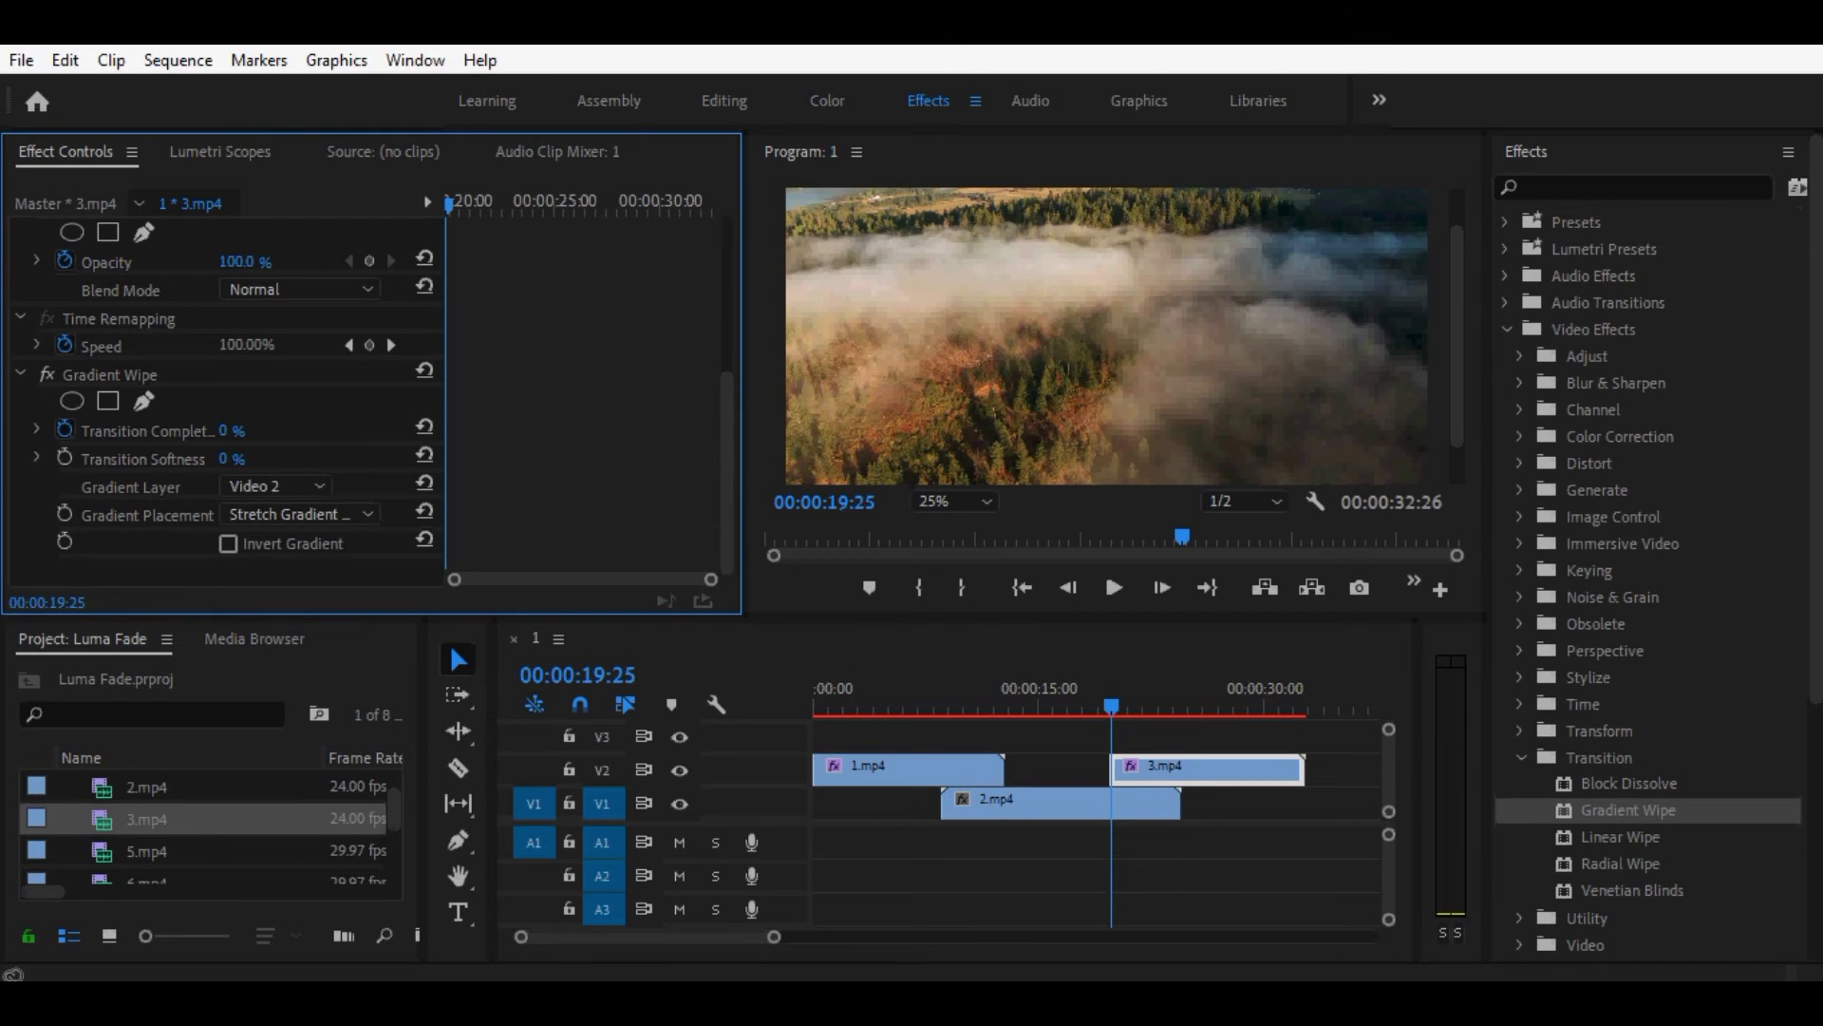
pyautogui.click(64, 429)
pyautogui.click(232, 430)
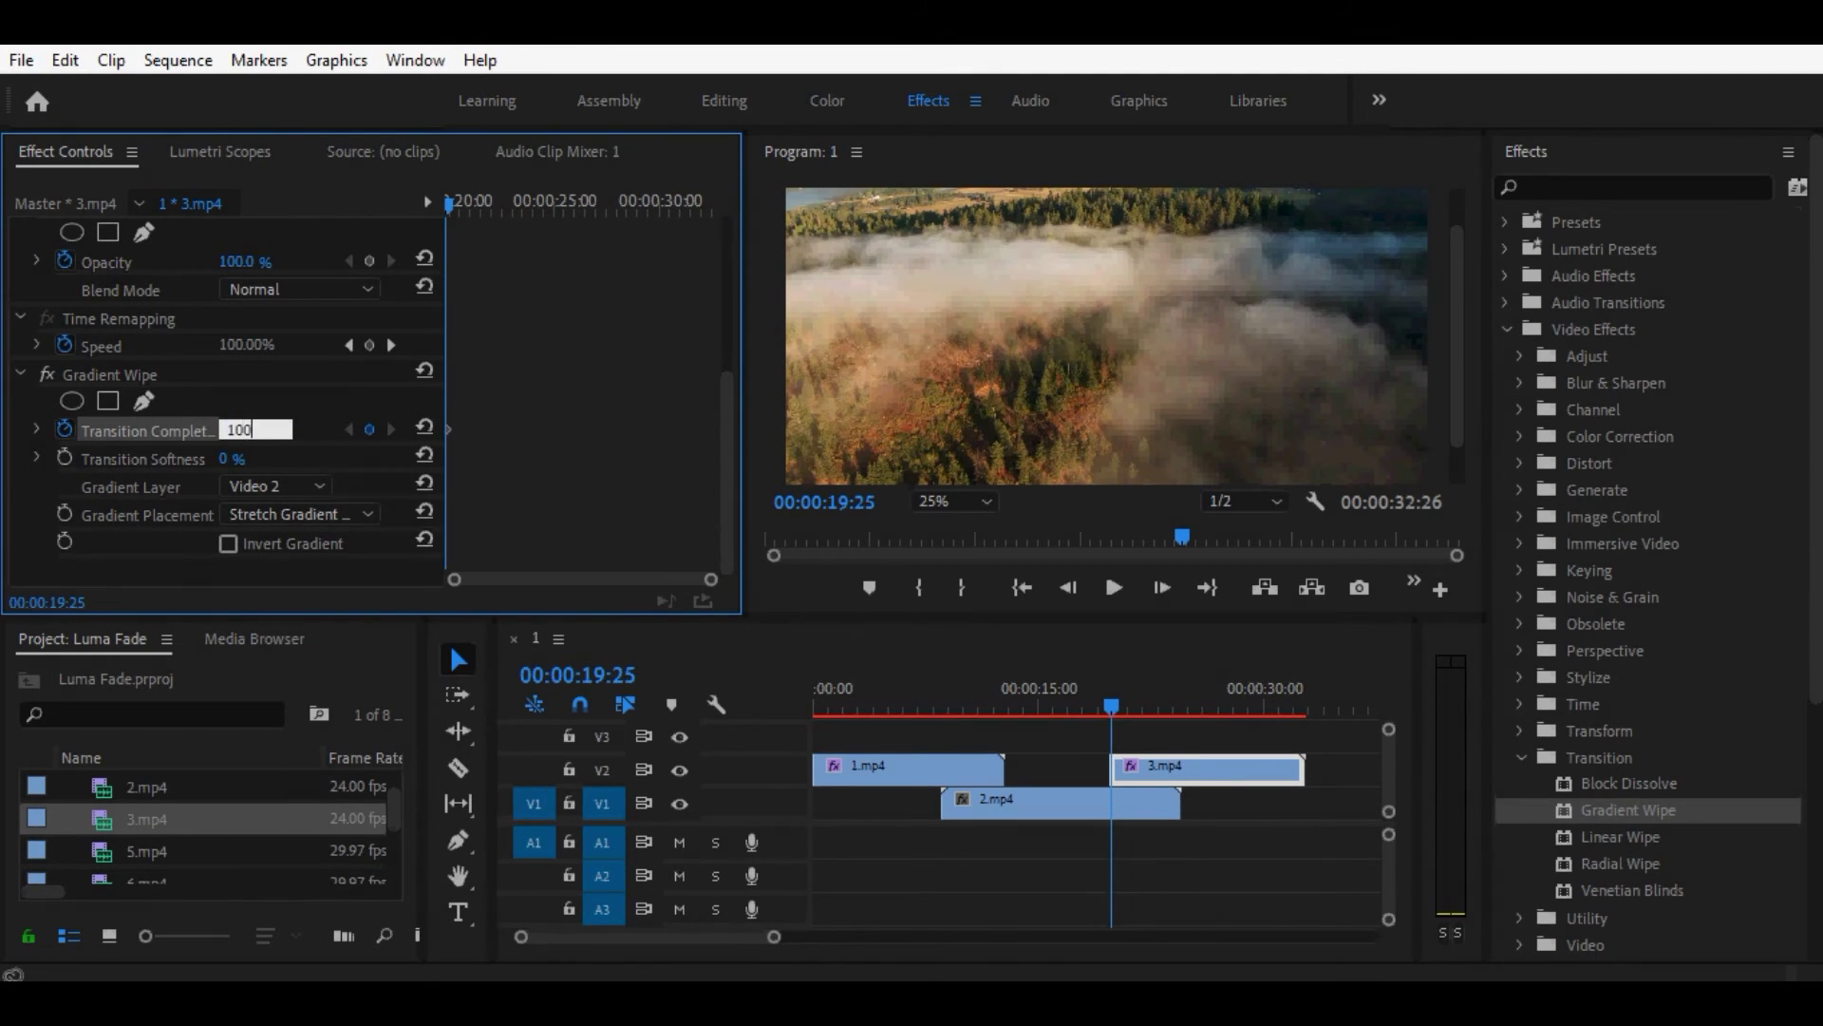
pyautogui.press('Tab')
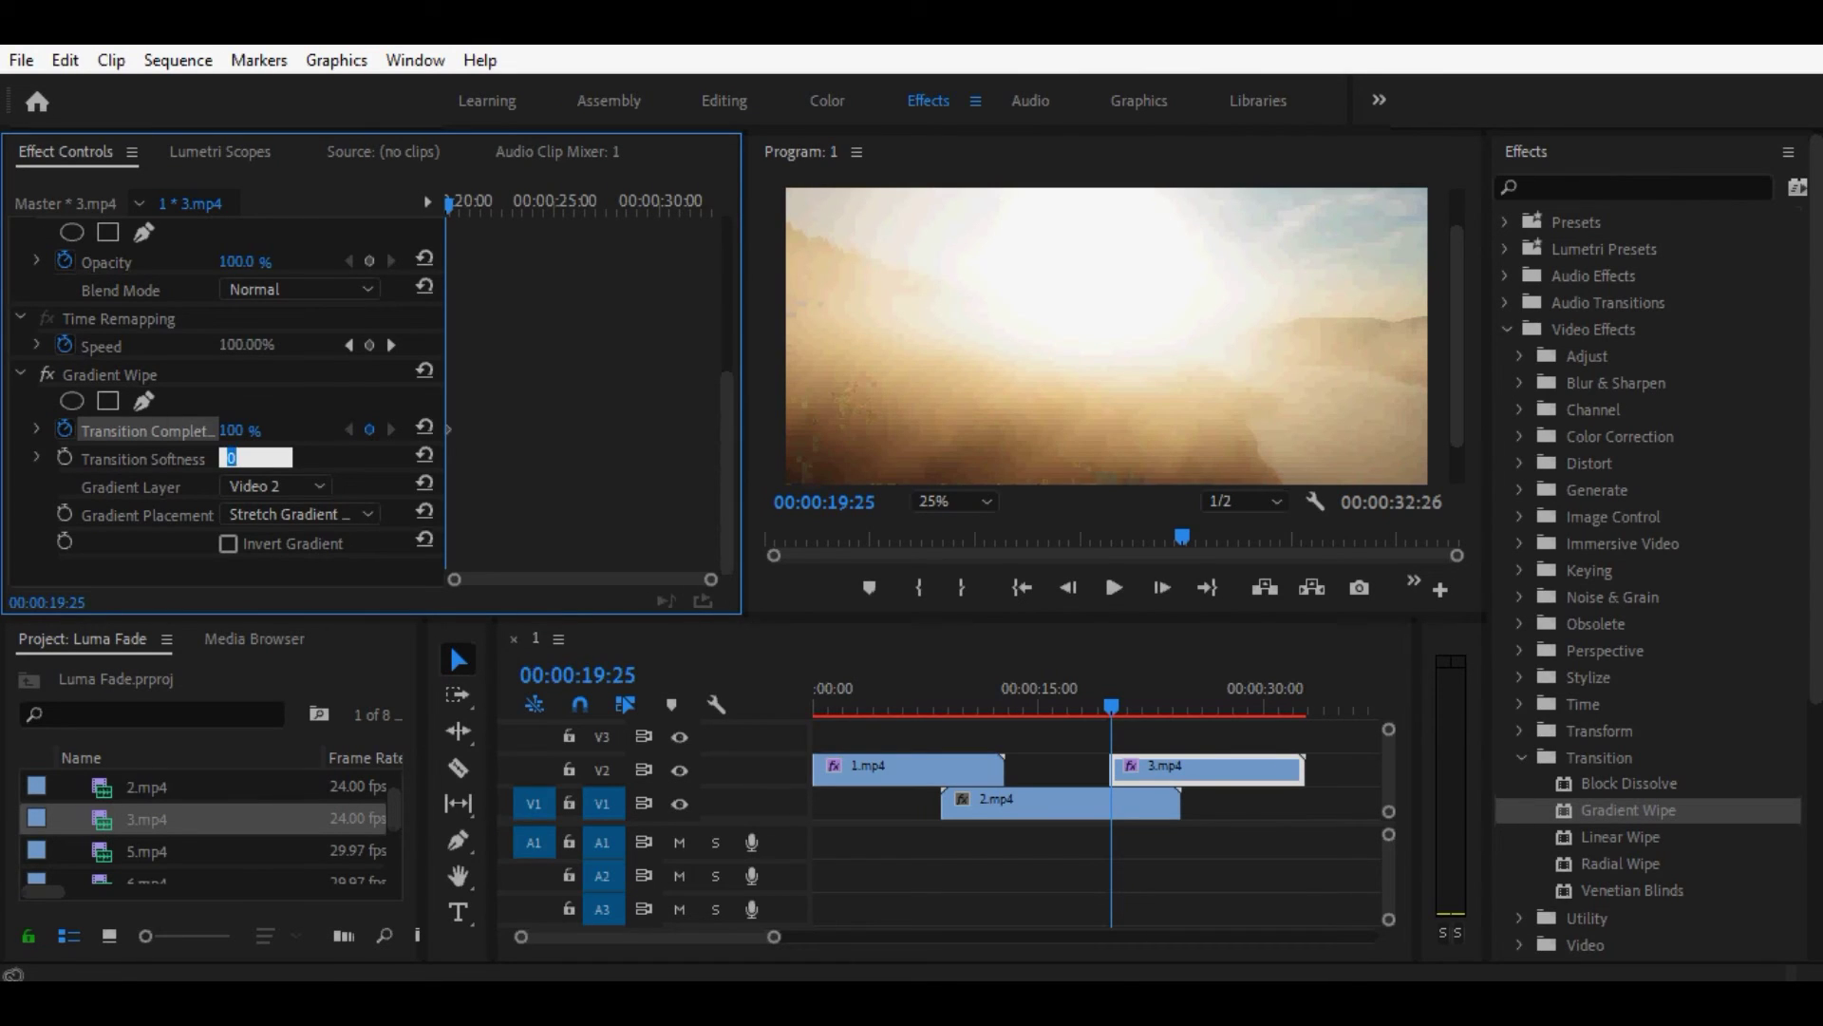
pyautogui.press('Tab')
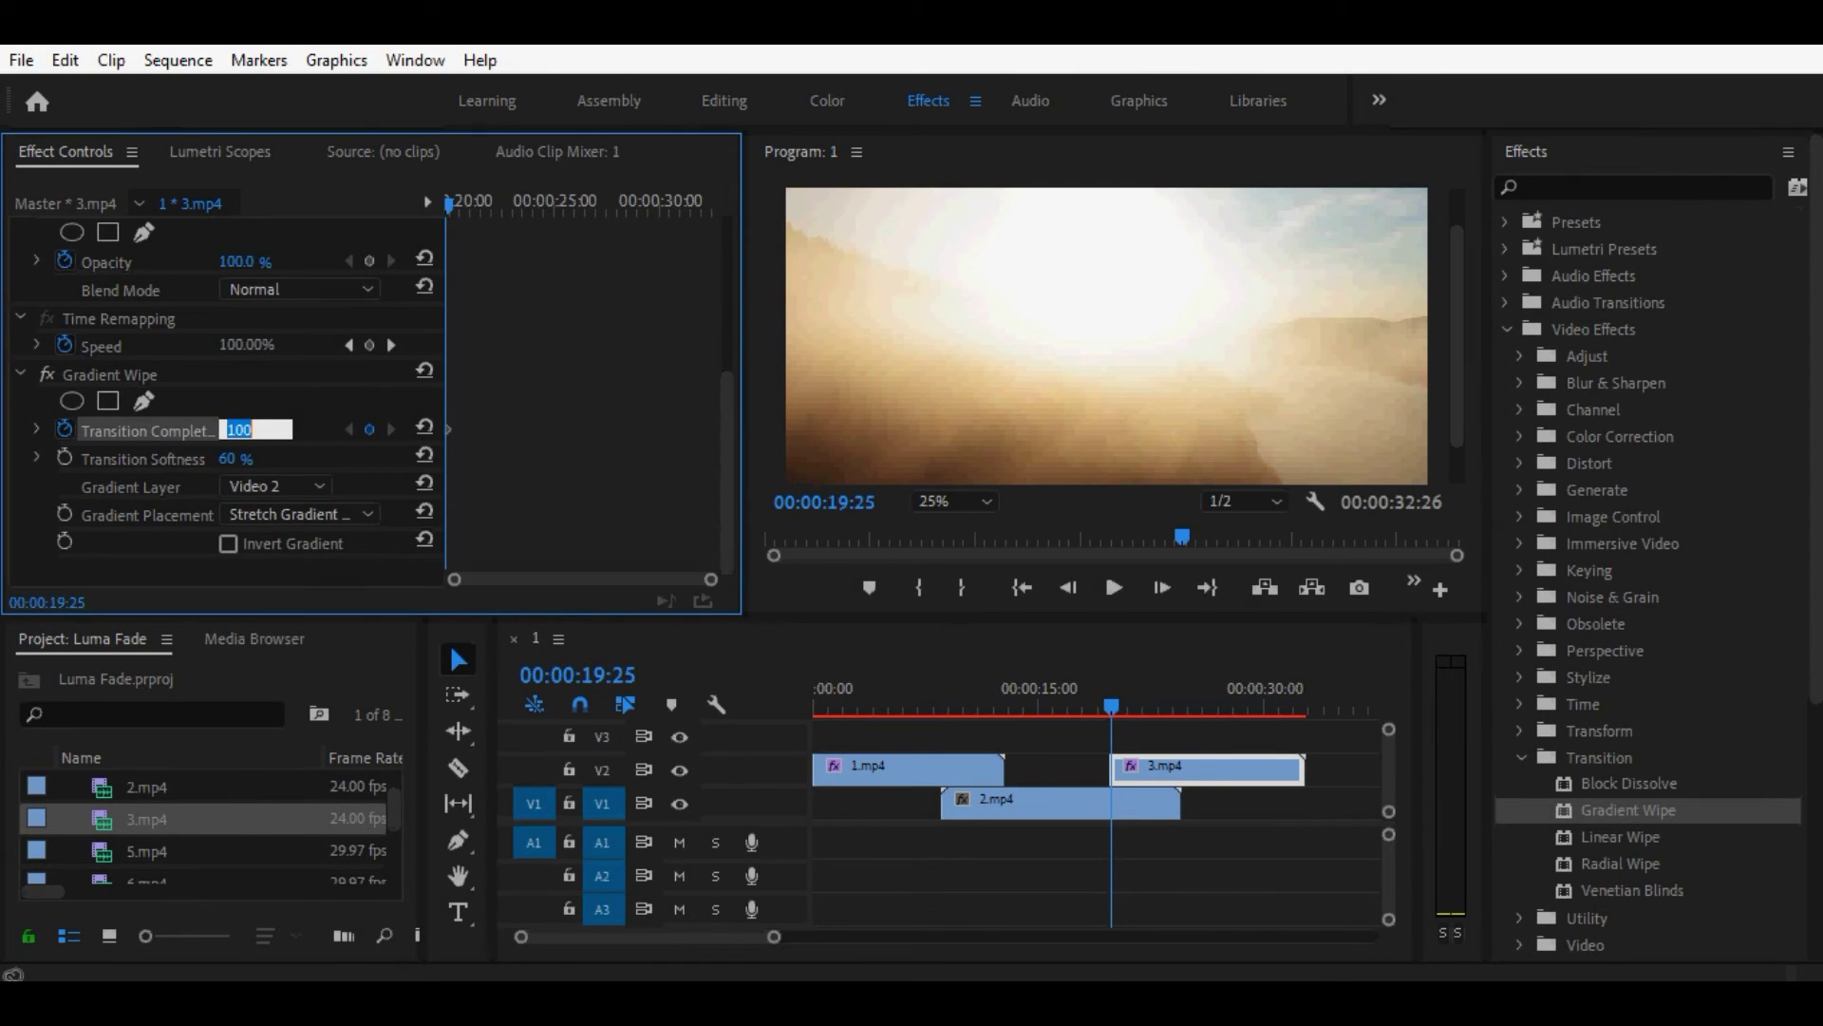
pyautogui.hotkey('shift', '3')
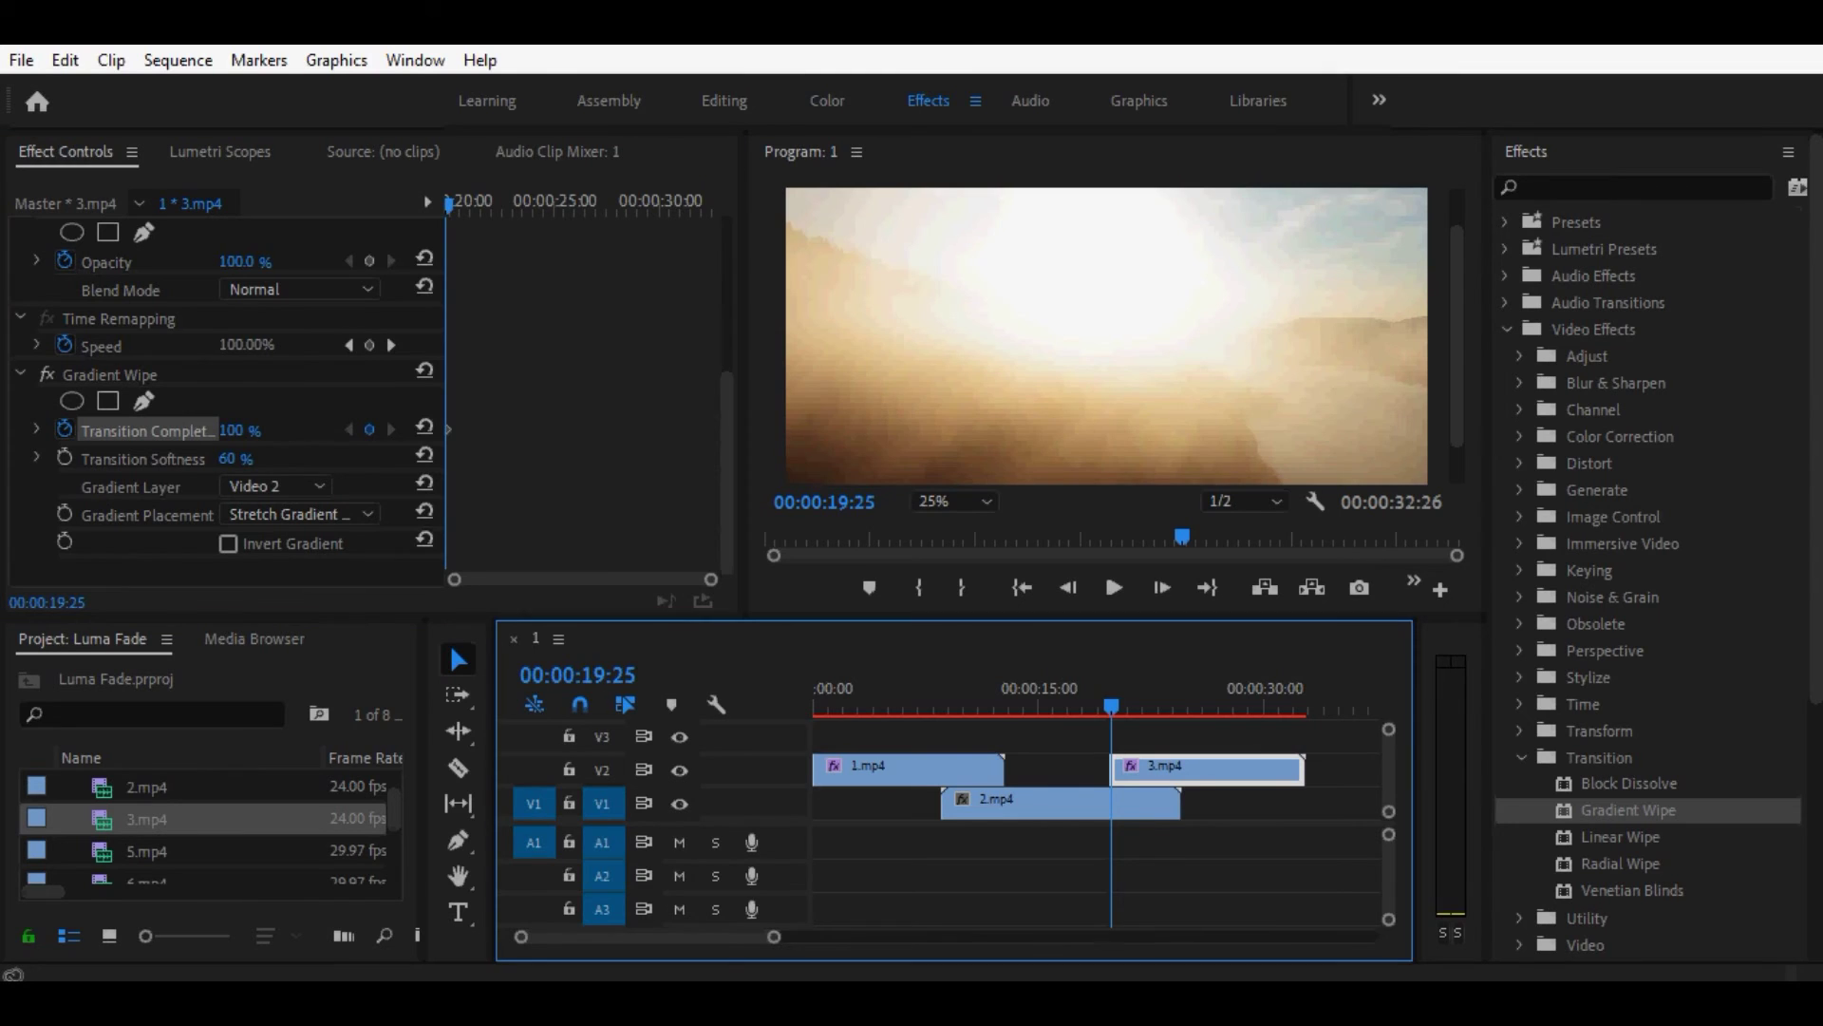
# Advance to 00:00:24:08, at the end of 2.mp4, and keyframe 3.mp4's Transition Completion at 0%.
pyautogui.press('space')
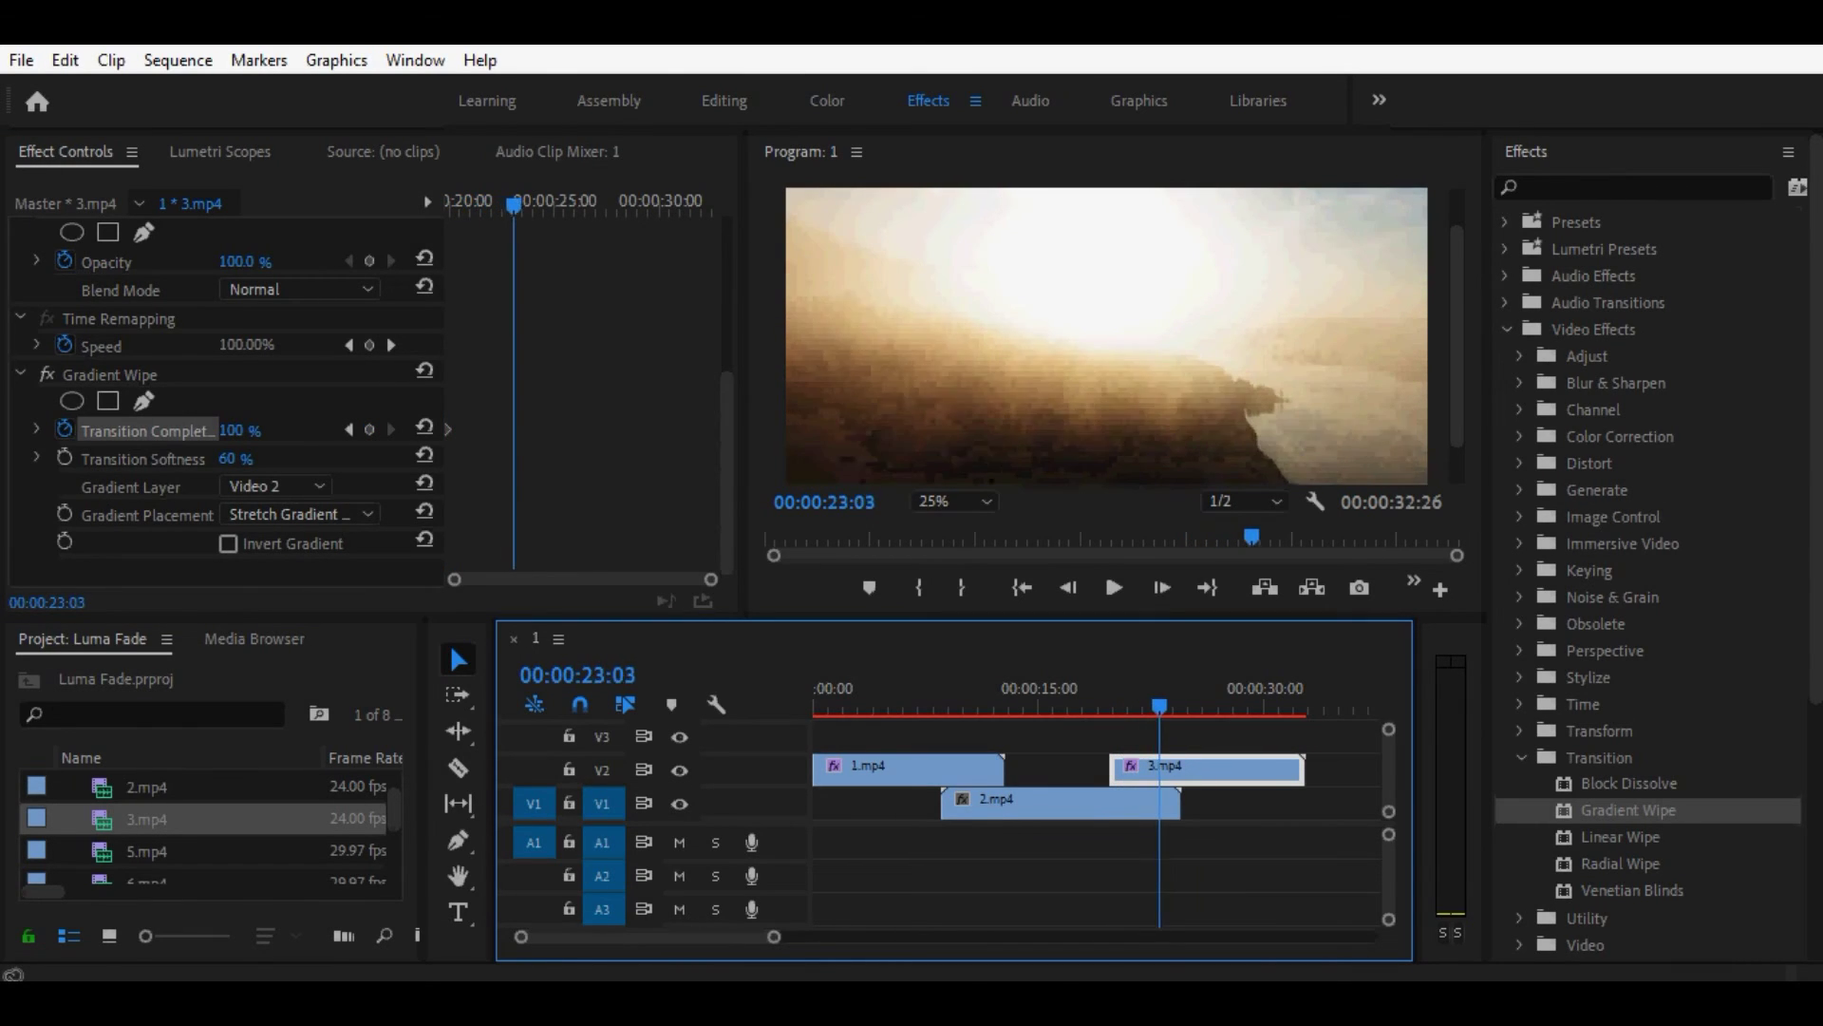
pyautogui.press('space')
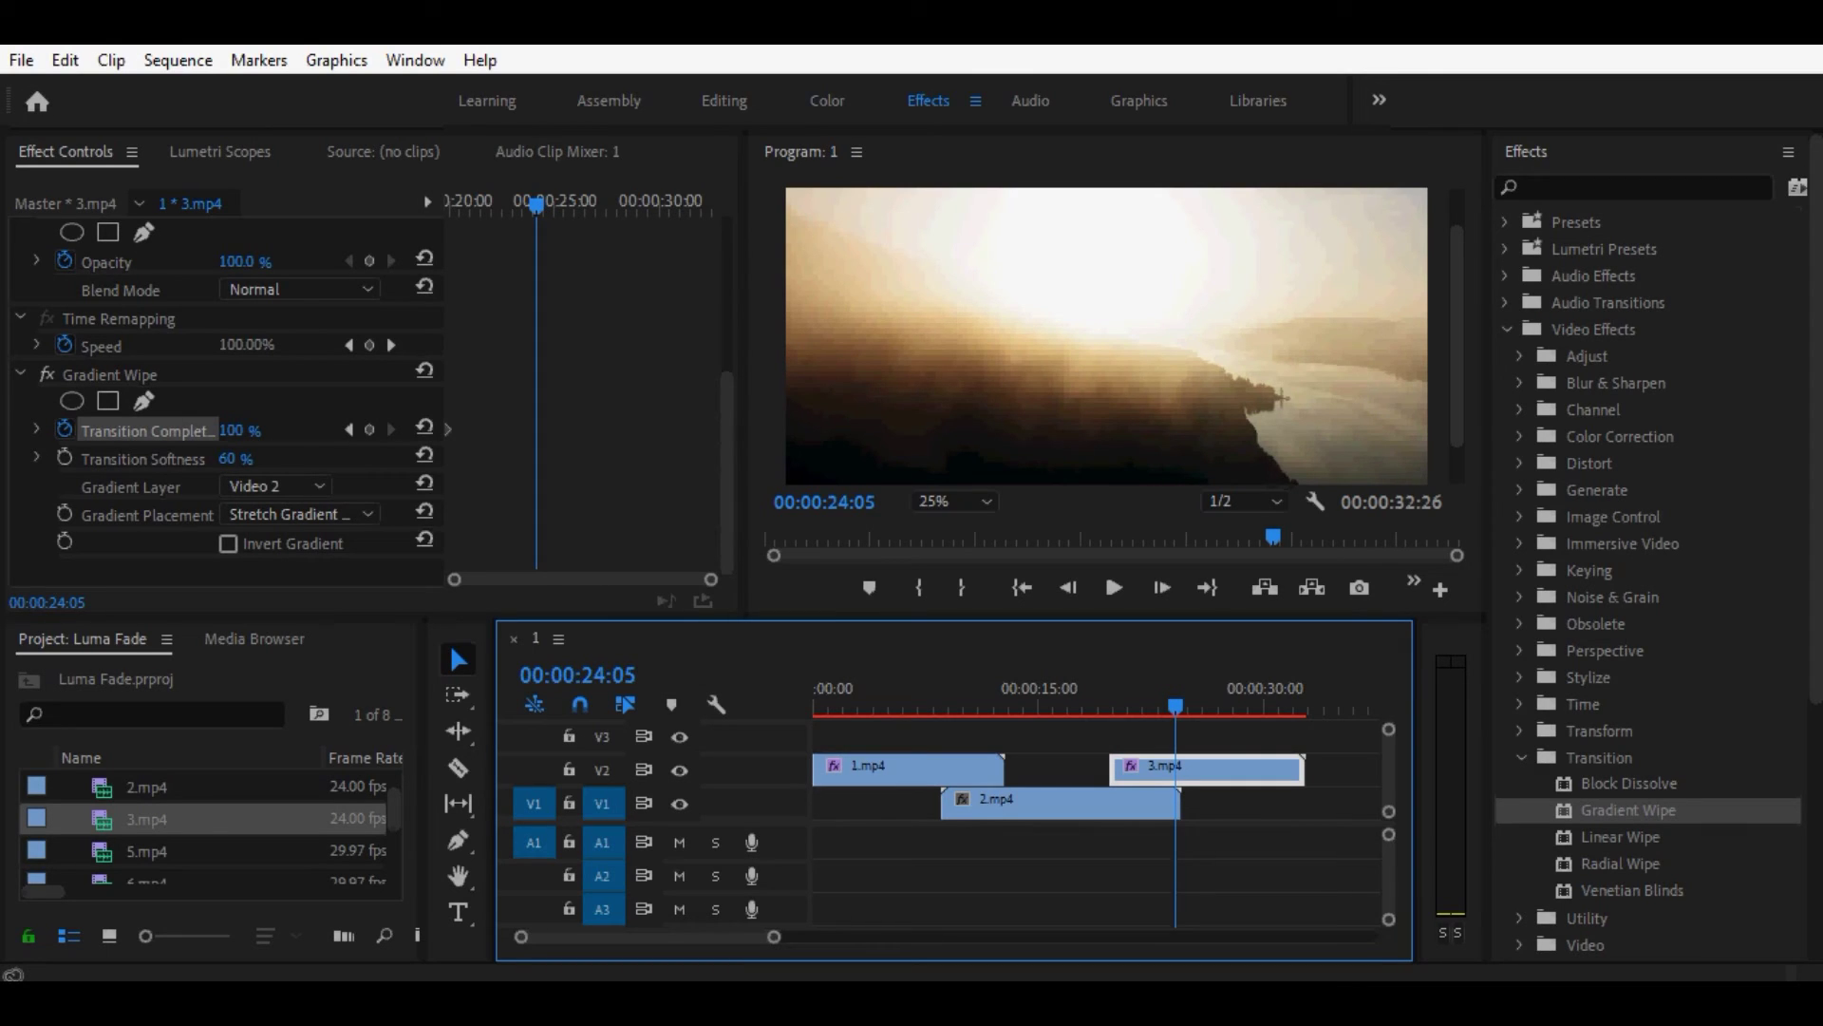
pyautogui.press('Right')
pyautogui.press('Right')
pyautogui.press('Right')
pyautogui.press('Right')
pyautogui.press('Right')
pyautogui.press('Right')
pyautogui.press('Left')
pyautogui.press('Left')
pyautogui.press('Left')
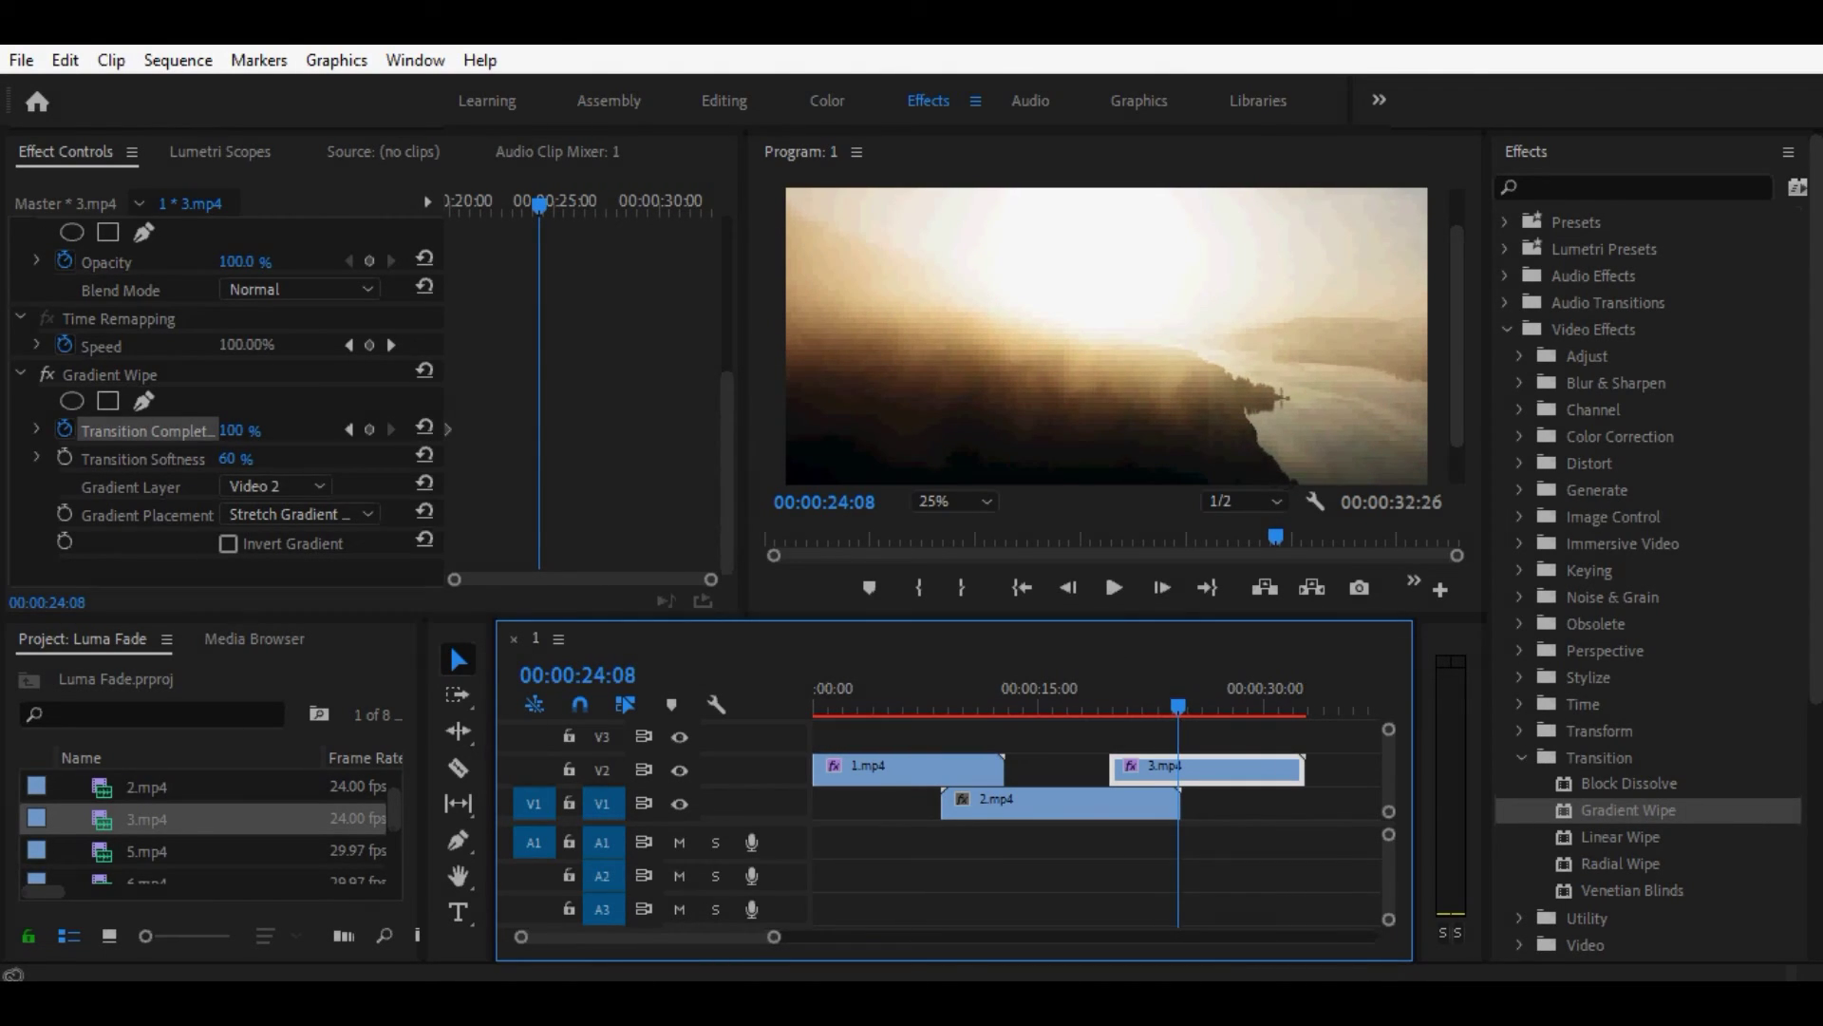
pyautogui.click(239, 430)
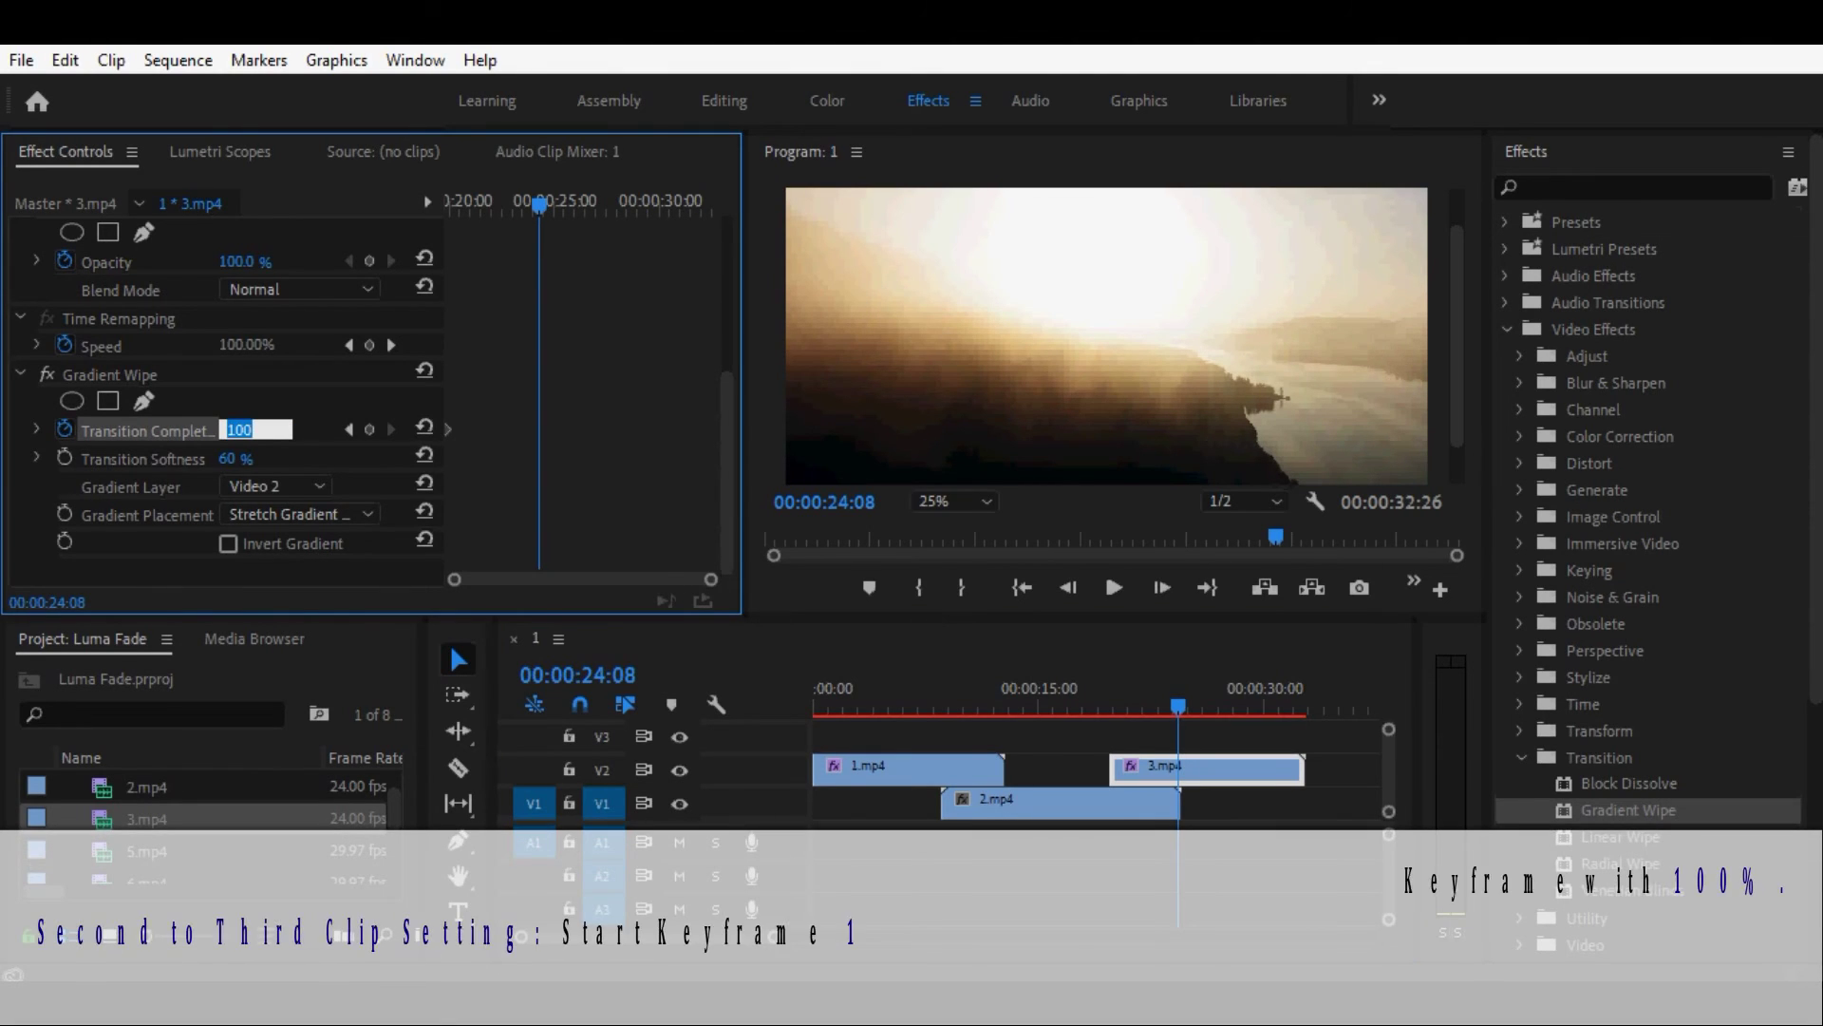
pyautogui.write('0')
pyautogui.press('Tab')
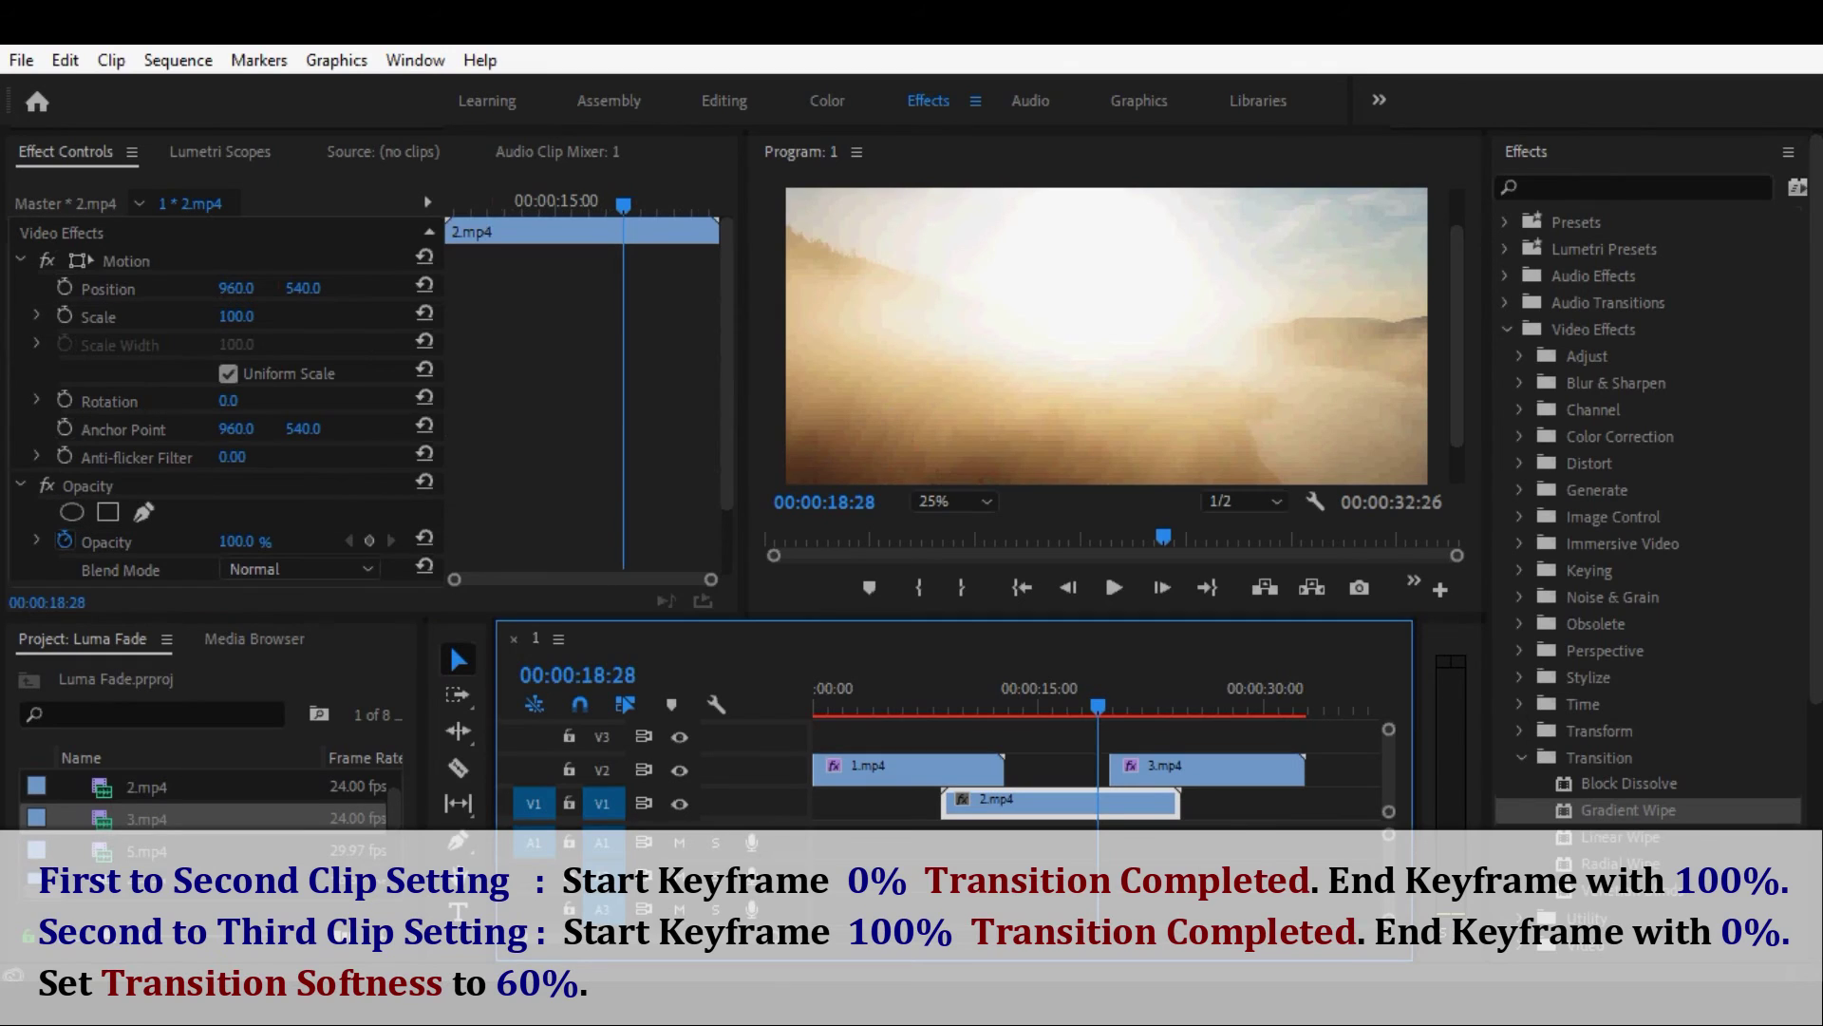
# Step frame by frame through the overlap of 2.mp4 and 3.mp4 to examine the second luma fade.
pyautogui.press('Right')
pyautogui.press('Right')
pyautogui.press('Right')
pyautogui.press('Right')
pyautogui.press('Right')
pyautogui.press('Right')
pyautogui.press('Right')
pyautogui.press('Right')
pyautogui.press('Right')
pyautogui.press('Right')
pyautogui.press('Right')
pyautogui.press('Right')
pyautogui.press('Right')
pyautogui.press('Right')
pyautogui.press('Right')
pyautogui.press('Right')
pyautogui.press('Right')
pyautogui.press('Right')
pyautogui.press('Right')
pyautogui.press('Right')
pyautogui.press('Right')
pyautogui.press('Right')
pyautogui.press('Right')
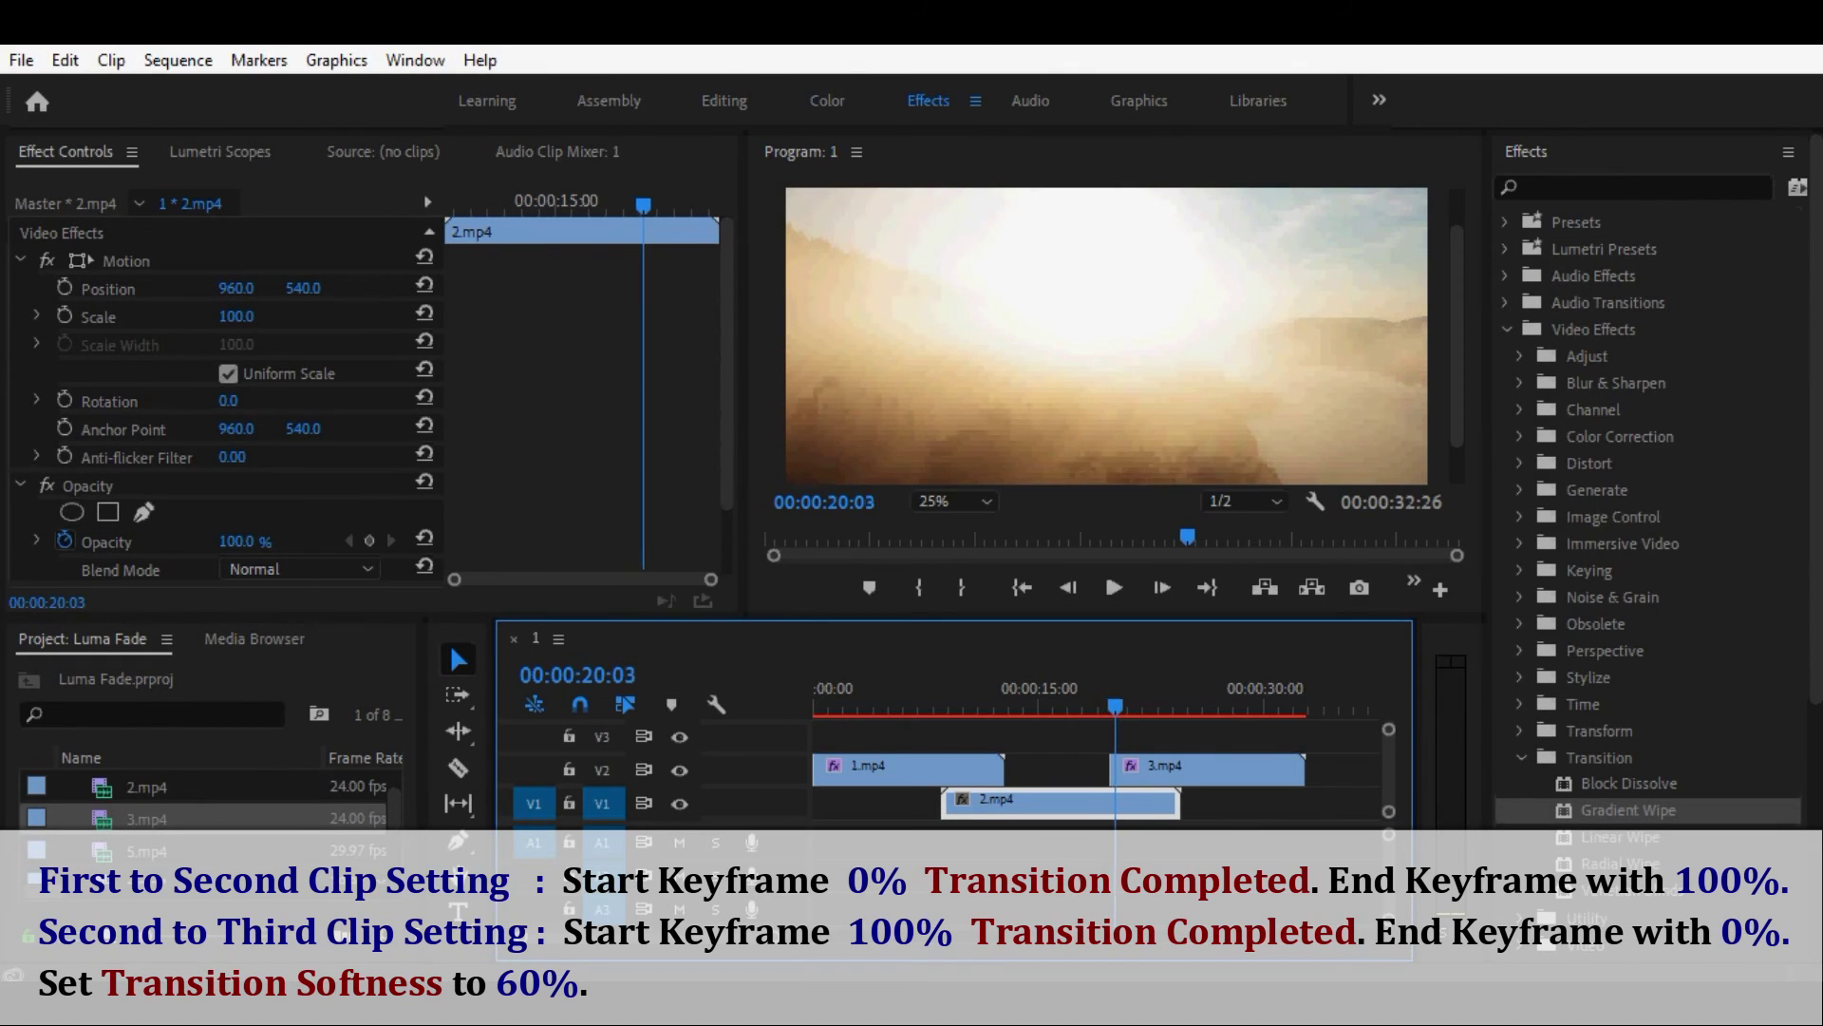
pyautogui.press('Right')
pyautogui.press('Right')
pyautogui.press('Right')
pyautogui.press('Right')
pyautogui.press('Right')
pyautogui.press('Right')
pyautogui.press('Right')
pyautogui.press('Right')
pyautogui.press('Right')
pyautogui.press('Right')
pyautogui.press('Right')
pyautogui.press('Right')
pyautogui.press('Right')
pyautogui.press('Right')
pyautogui.press('Right')
pyautogui.press('Right')
pyautogui.press('Right')
pyautogui.press('Right')
pyautogui.press('Right')
pyautogui.press('Right')
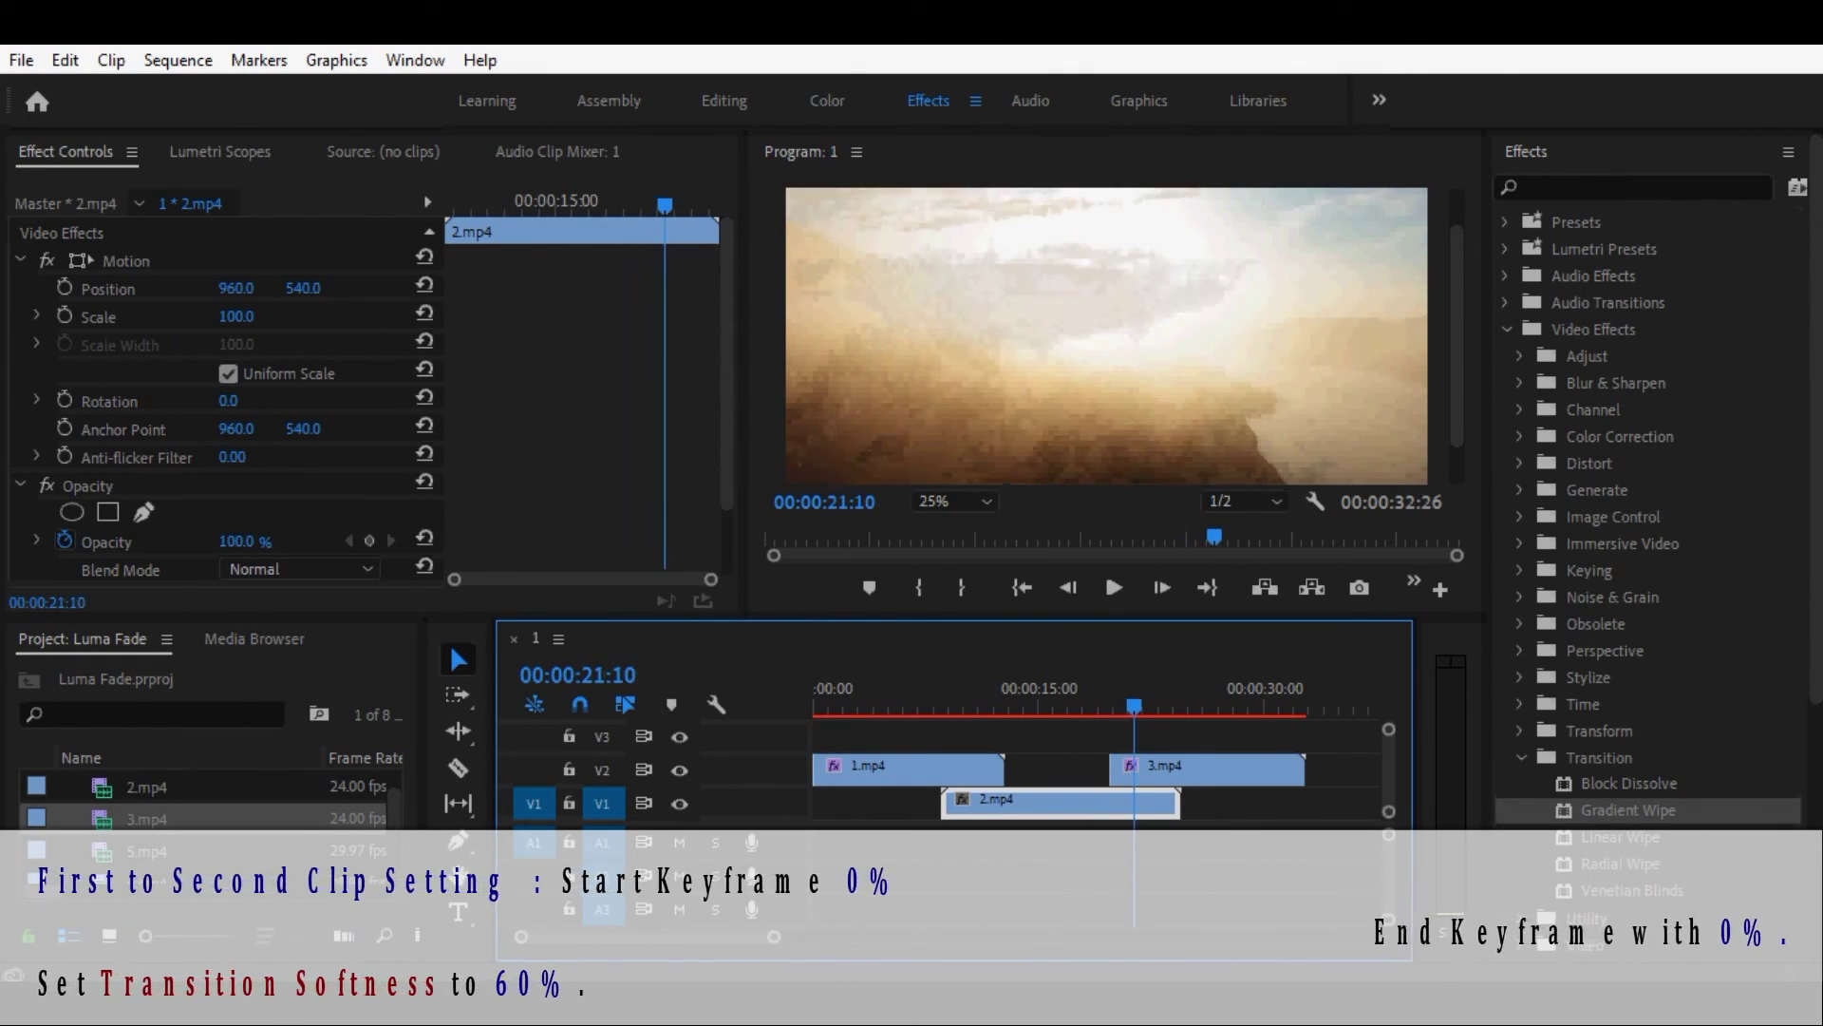
pyautogui.press('Right')
pyautogui.press('Right')
pyautogui.press('Right')
pyautogui.press('Right')
pyautogui.press('Right')
pyautogui.press('Right')
pyautogui.press('Right')
pyautogui.press('Right')
pyautogui.press('Right')
pyautogui.press('Right')
pyautogui.press('Right')
pyautogui.press('Right')
pyautogui.press('Right')
pyautogui.press('Right')
pyautogui.press('Right')
pyautogui.press('Right')
pyautogui.press('Right')
pyautogui.press('Right')
pyautogui.press('Right')
pyautogui.press('Right')
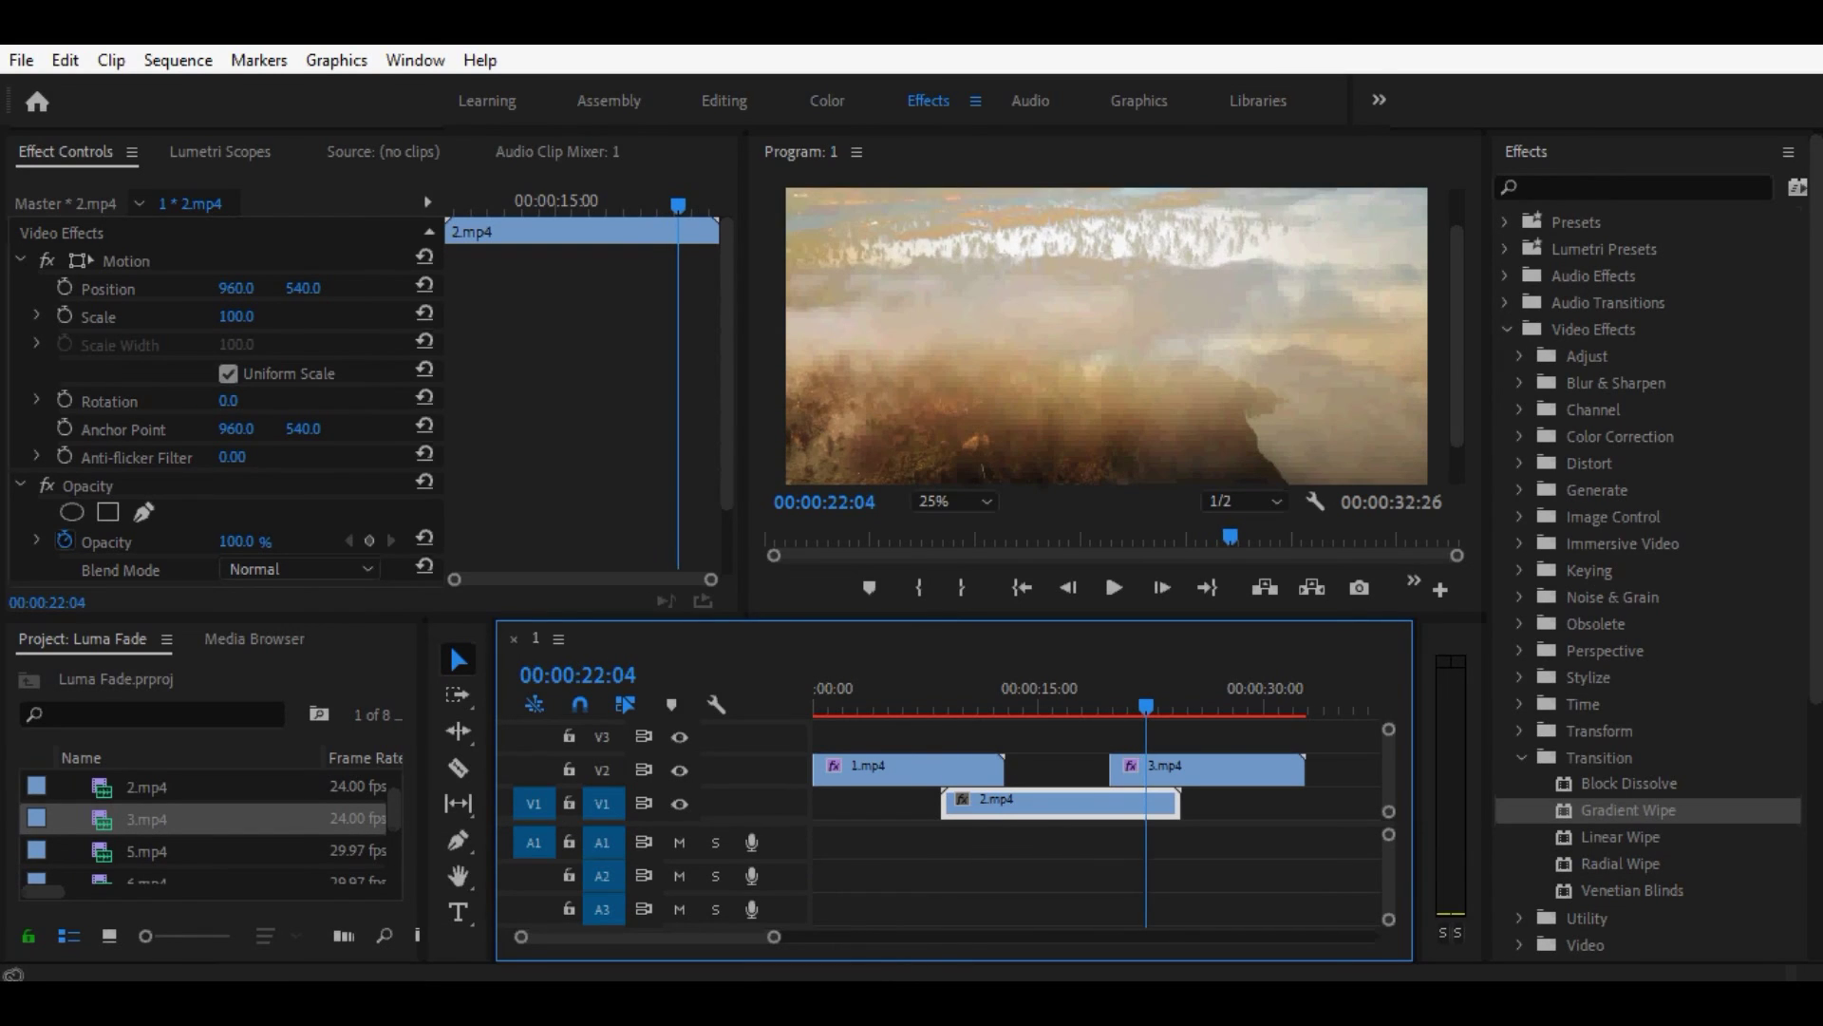
pyautogui.press('Right')
pyautogui.press('Right')
pyautogui.press('Right')
pyautogui.press('Right')
pyautogui.press('Right')
pyautogui.press('Right')
pyautogui.press('Right')
pyautogui.press('Right')
pyautogui.press('Right')
pyautogui.press('Right')
pyautogui.press('Right')
pyautogui.press('Right')
pyautogui.press('Right')
pyautogui.press('Right')
pyautogui.press('Right')
pyautogui.press('Right')
pyautogui.press('Right')
pyautogui.press('Right')
pyautogui.press('Right')
pyautogui.press('Right')
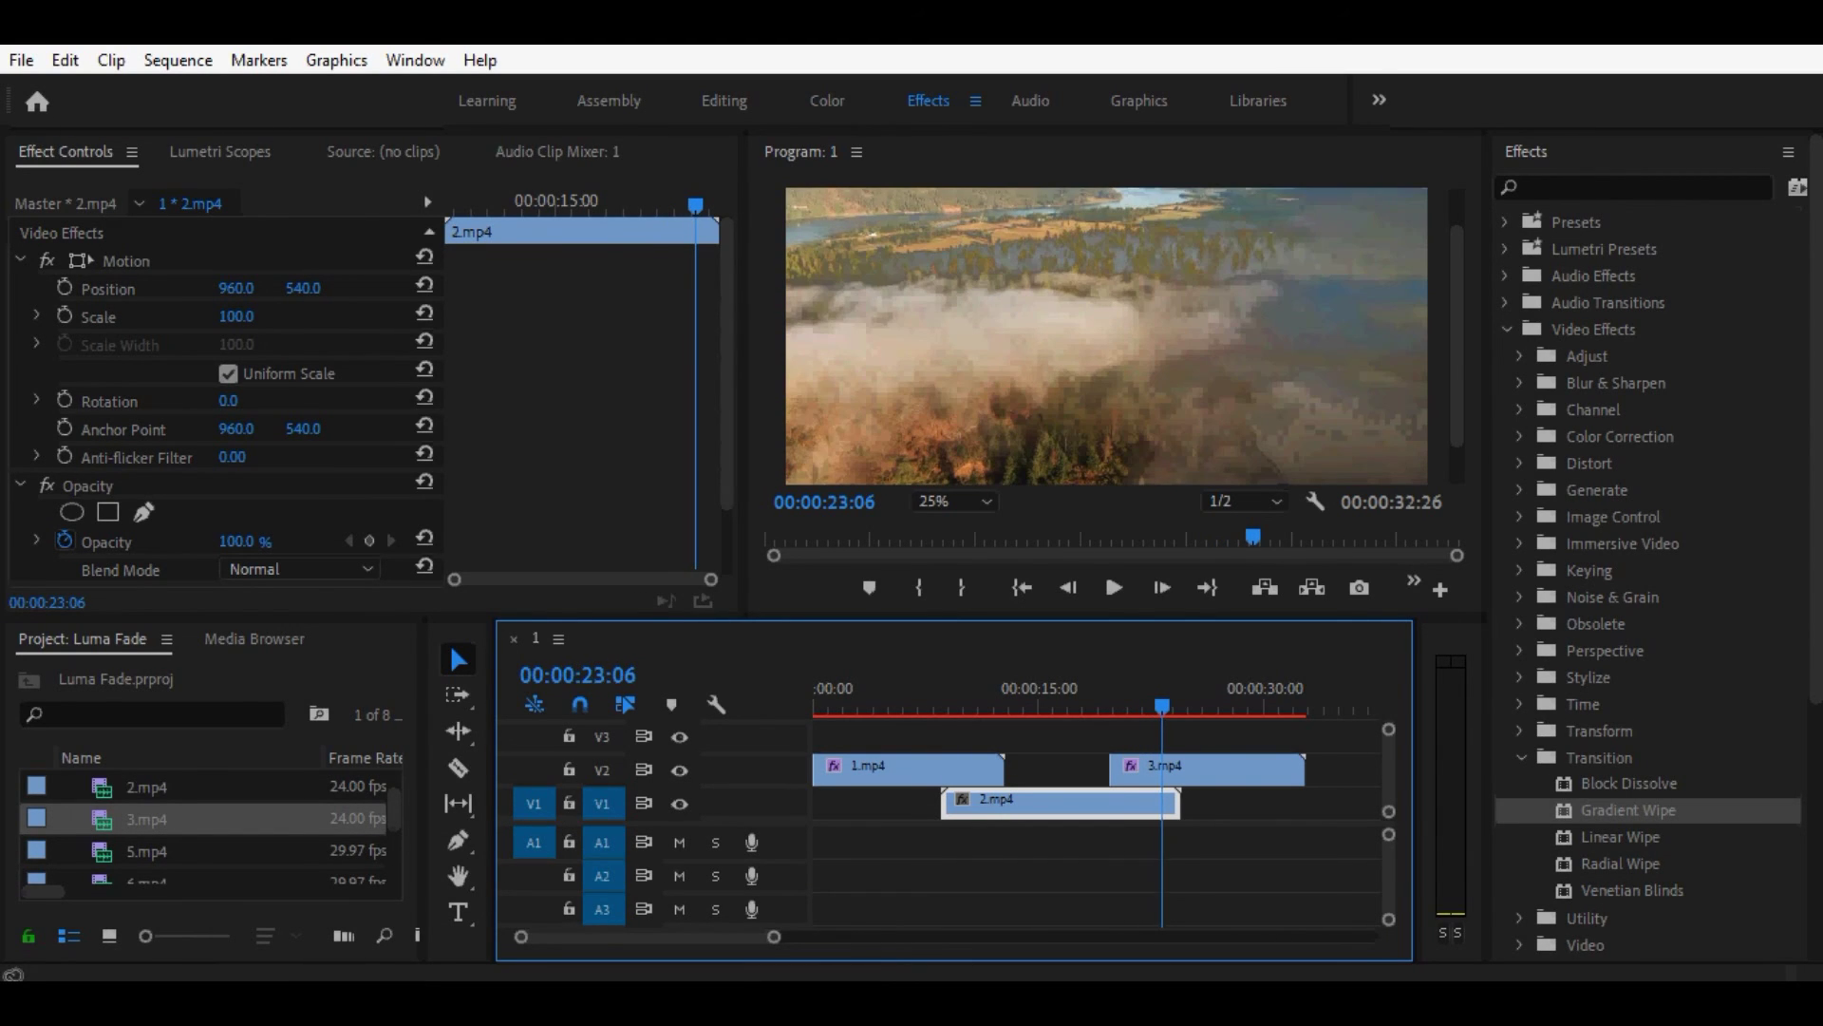
pyautogui.press('Right')
pyautogui.press('Right')
pyautogui.press('Right')
pyautogui.press('Right')
pyautogui.press('Right')
pyautogui.press('Right')
pyautogui.press('Right')
pyautogui.press('Right')
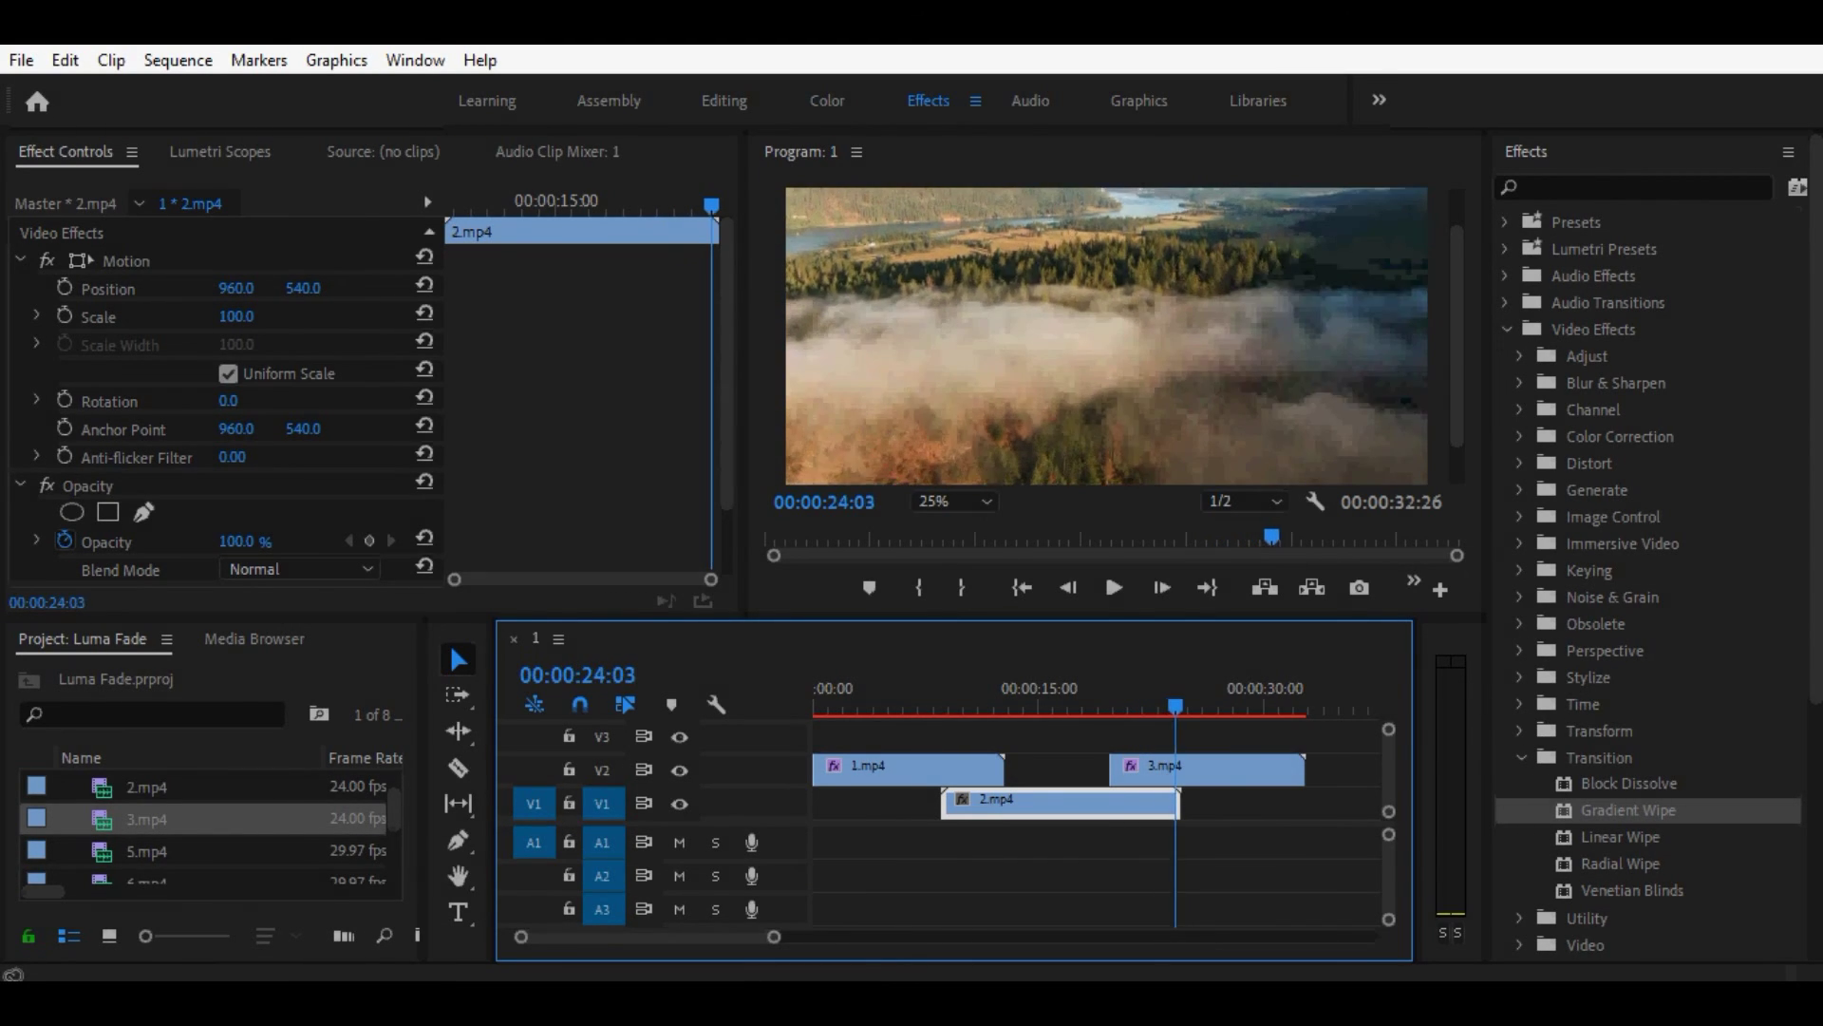
# Advance the playhead frame by frame past the end of 2.mp4 to 00:00:28:24 to examine how 3.mp4 continues after the luma fade.
pyautogui.press('Right')
pyautogui.press('Right')
pyautogui.press('Right')
pyautogui.press('Right')
pyautogui.press('Right')
pyautogui.press('Right')
pyautogui.press('Right')
pyautogui.press('Right')
pyautogui.press('Right')
pyautogui.press('Right')
pyautogui.press('Right')
pyautogui.press('Right')
pyautogui.press('Right')
pyautogui.press('Right')
pyautogui.press('Right')
pyautogui.press('Right')
pyautogui.press('Right')
pyautogui.press('Right')
pyautogui.press('Right')
pyautogui.press('Right')
pyautogui.press('Right')
pyautogui.press('Right')
pyautogui.press('Right')
pyautogui.press('Right')
pyautogui.press('Right')
pyautogui.press('Right')
pyautogui.press('Right')
pyautogui.press('Right')
pyautogui.press('Right')
pyautogui.press('Right')
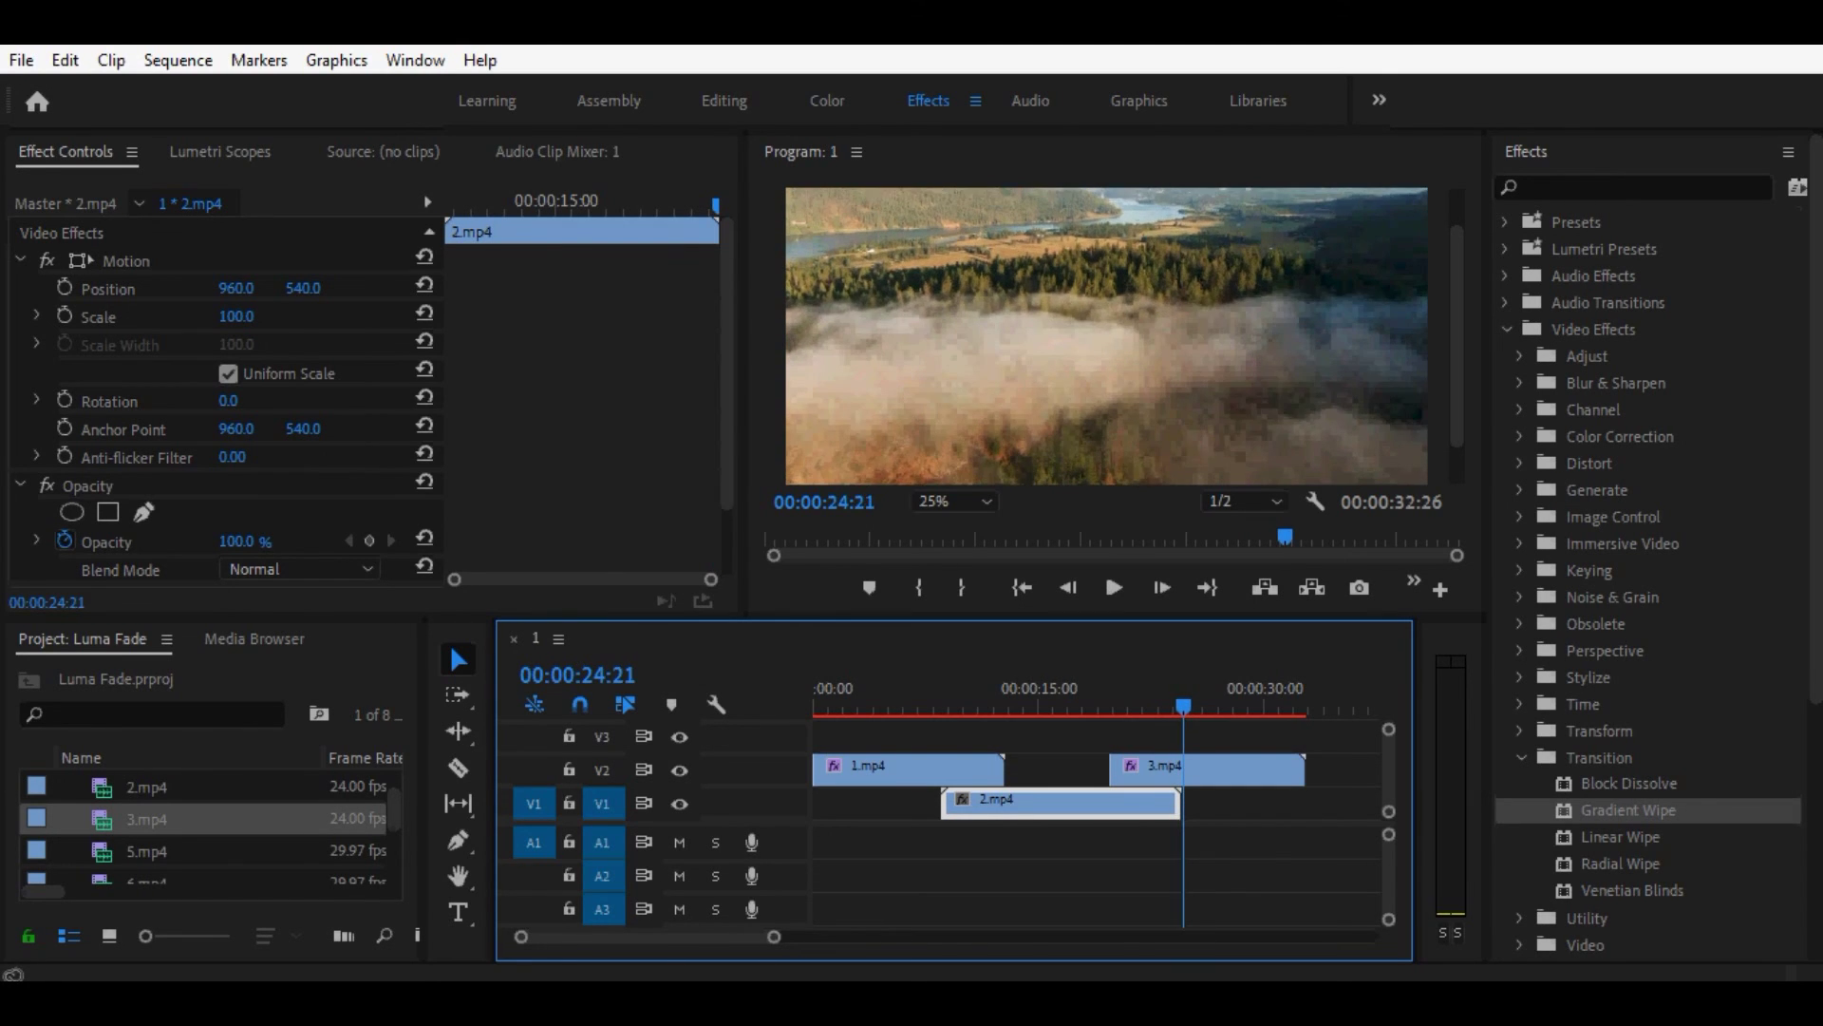
pyautogui.press('Right')
pyautogui.press('Right')
pyautogui.press('Right')
pyautogui.press('Right')
pyautogui.press('Right')
pyautogui.press('Right')
pyautogui.press('Right')
pyautogui.press('Right')
pyautogui.press('Right')
pyautogui.press('Right')
pyautogui.press('Right')
pyautogui.press('Right')
pyautogui.press('Right')
pyautogui.press('Right')
pyautogui.press('Right')
pyautogui.press('Right')
pyautogui.press('Right')
pyautogui.press('Right')
pyautogui.press('Right')
pyautogui.press('Right')
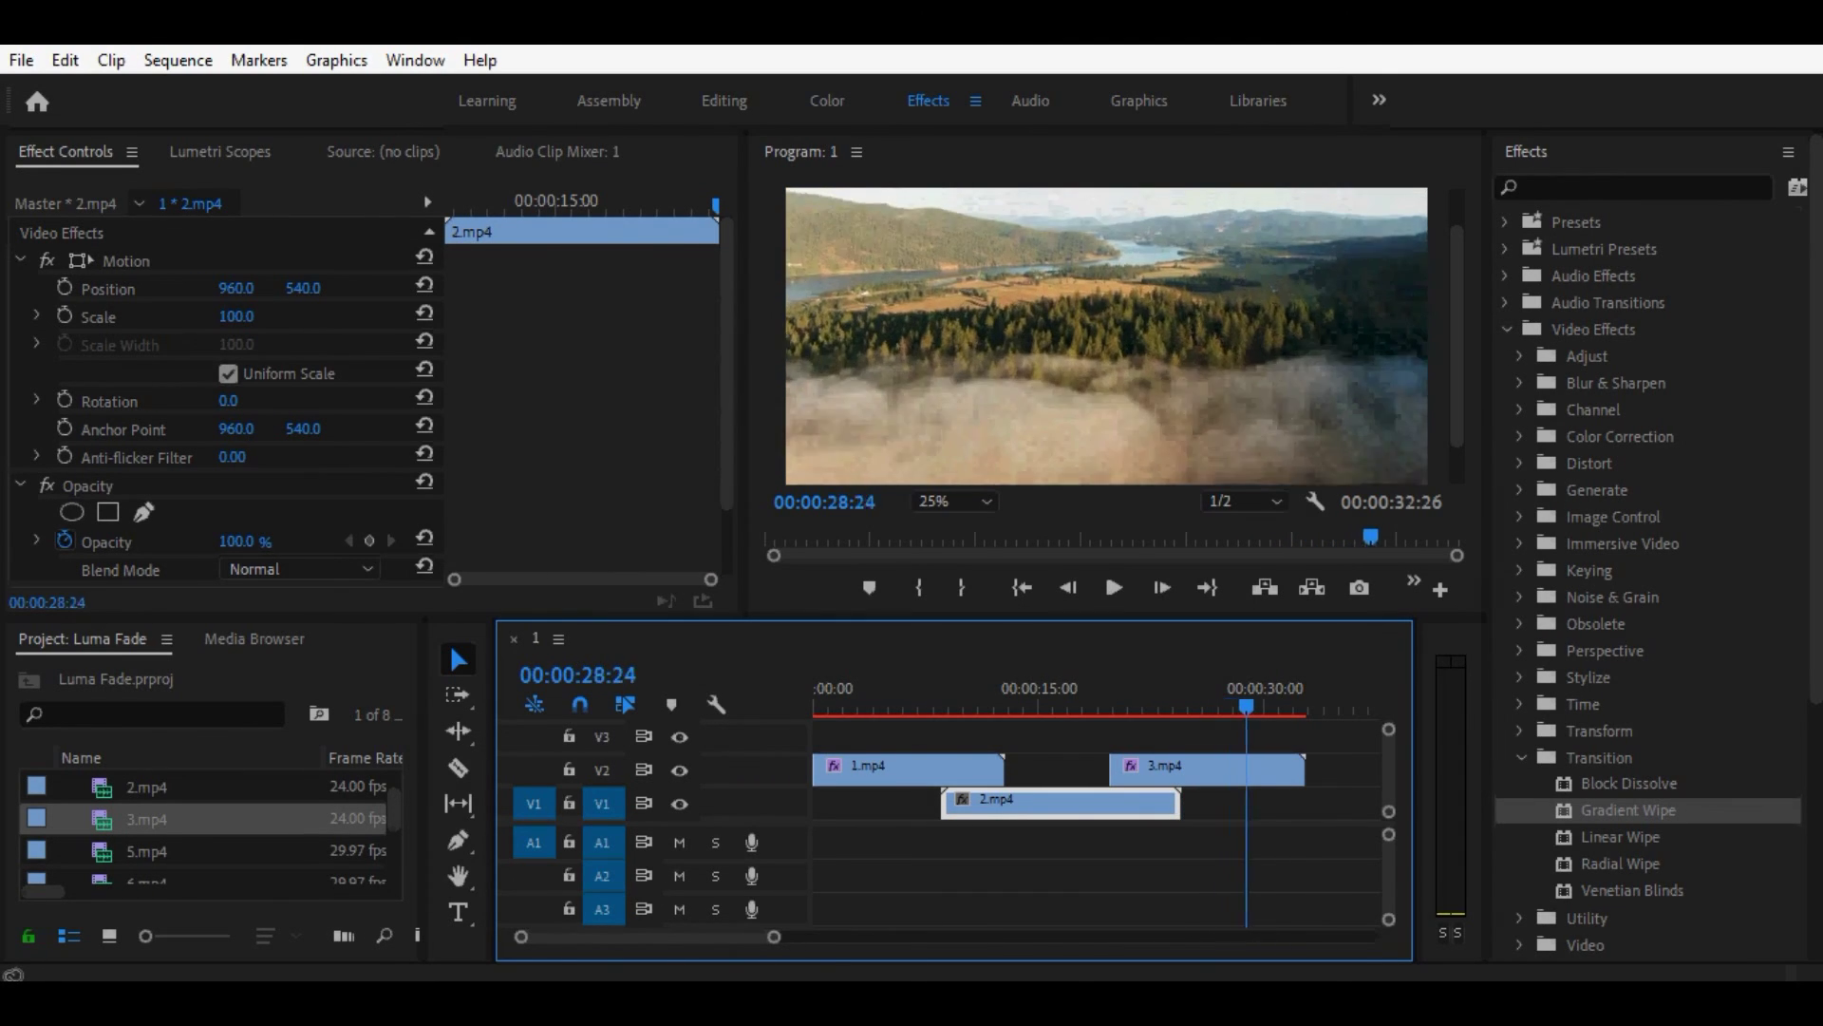